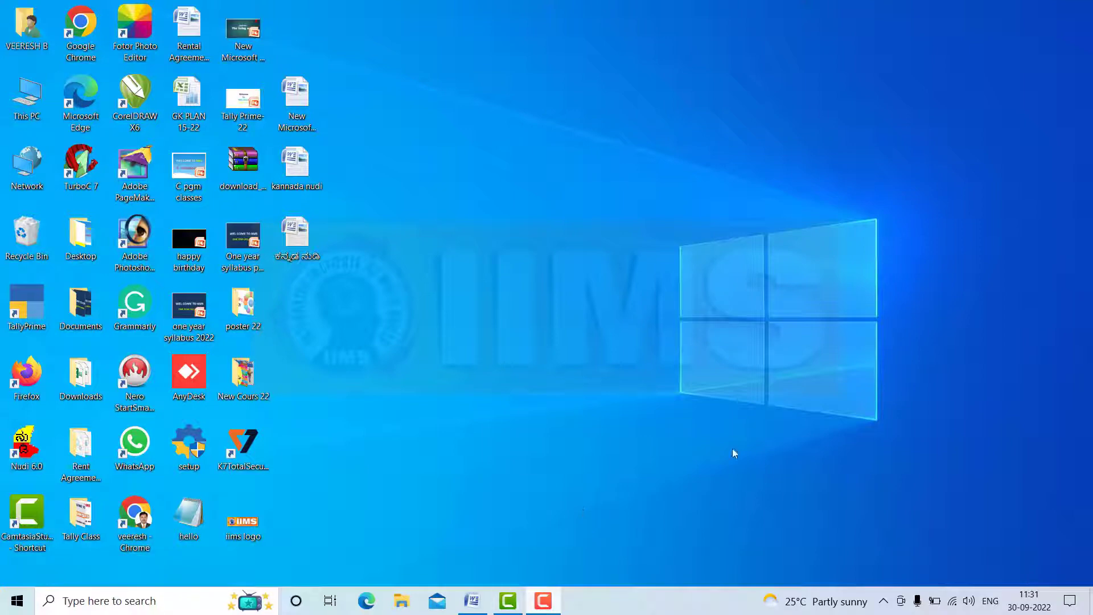
# Open the taskbar search panel that lists recent items such as Nudi 6
pyautogui.click(133, 599)
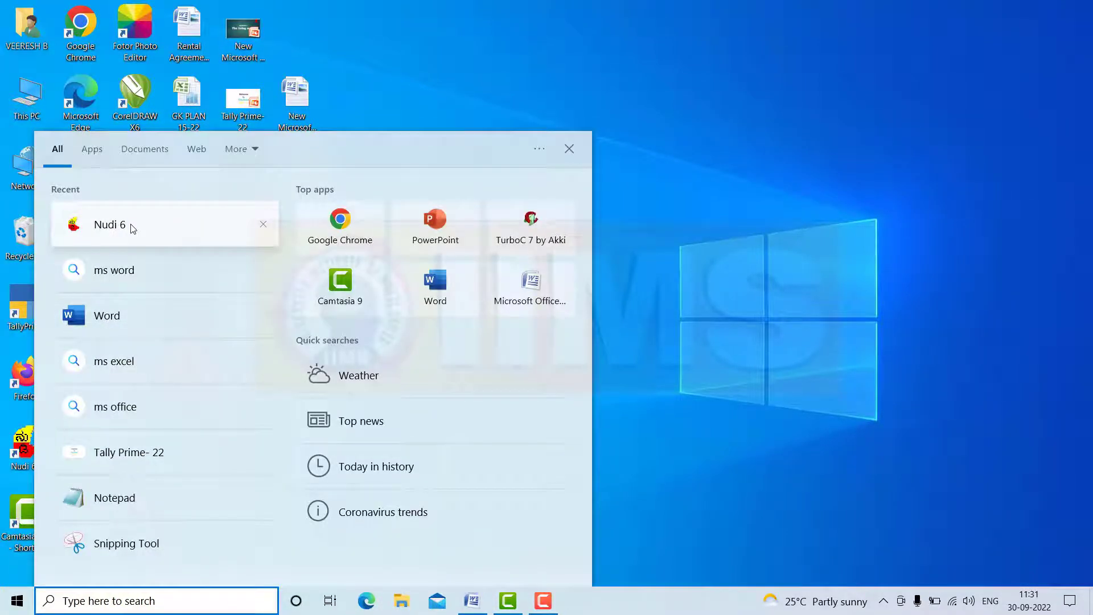
# Launch Nudi 6 from the recent items and maximize its editor window
pyautogui.click(132, 224)
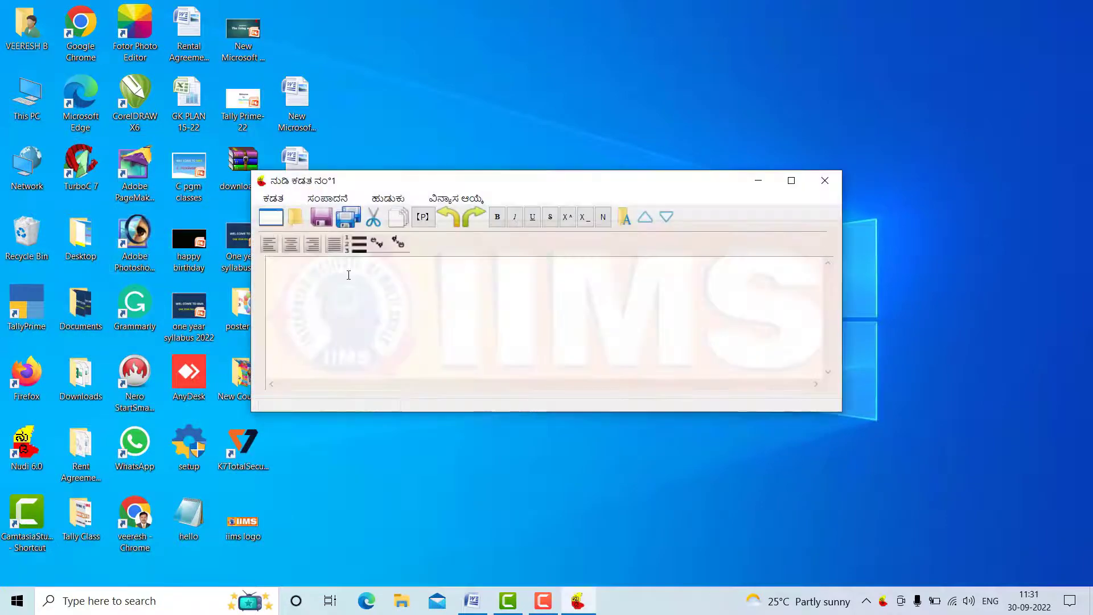
pyautogui.click(791, 181)
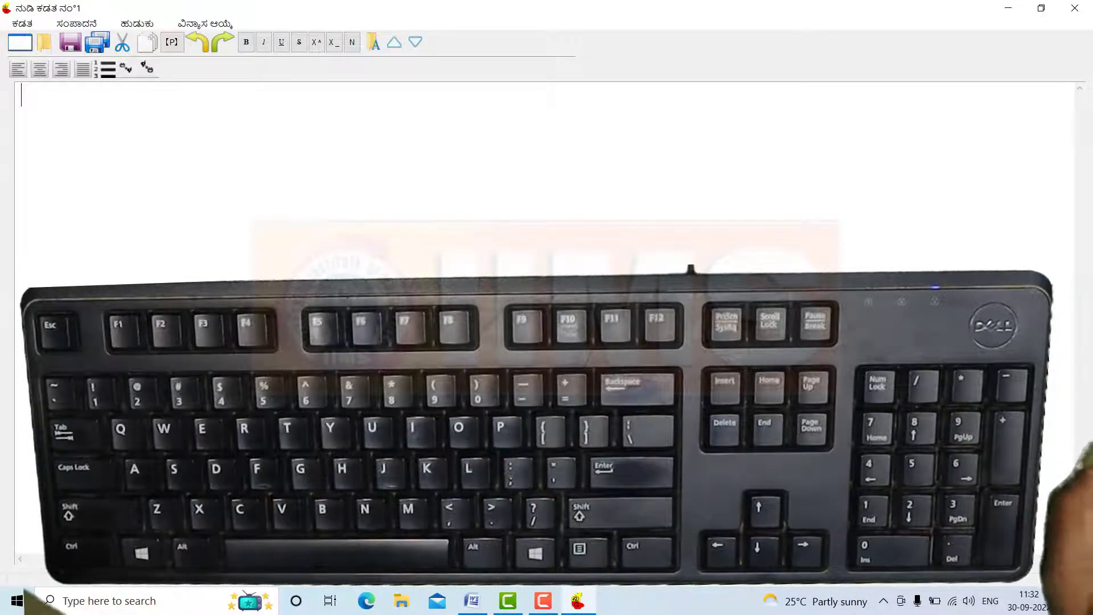
# Type the vowels ಅ ಆ ಇ ಈ in Nudi with ಅ enlarged, then minimize the editor
pyautogui.write('ಅ')
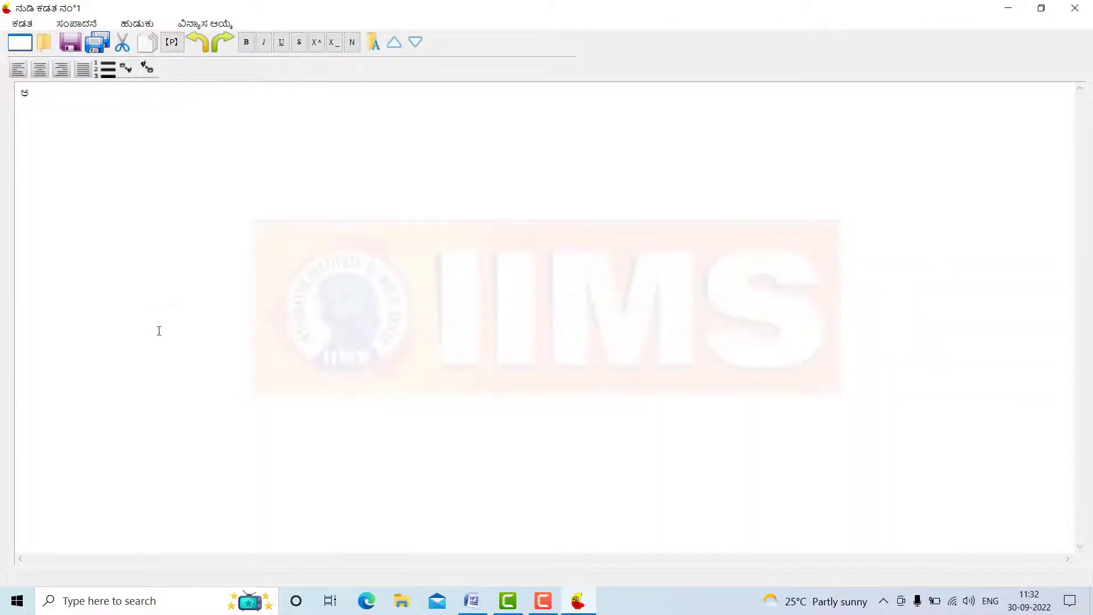
pyautogui.moveTo(41, 94); pyautogui.dragTo(23, 95)
pyautogui.hotkey('ctrl', ']')
pyautogui.hotkey('ctrl', ']')
pyautogui.hotkey('ctrl', ']')
pyautogui.hotkey('ctrl', ']')
pyautogui.hotkey('ctrl', ']')
pyautogui.hotkey('ctrl', ']')
pyautogui.hotkey('ctrl', ']')
pyautogui.hotkey('ctrl', ']')
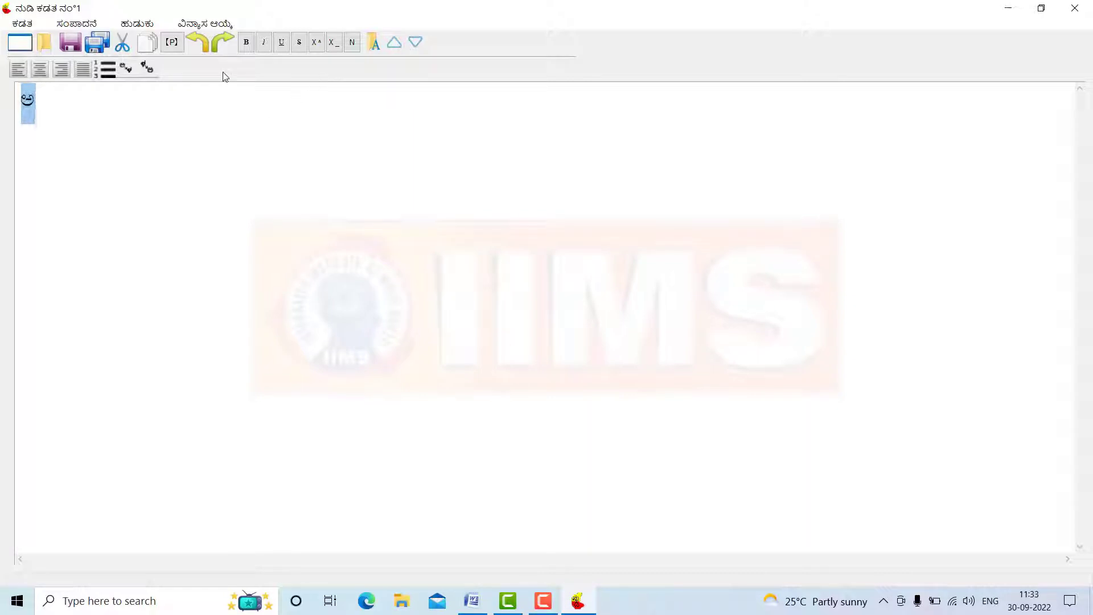
pyautogui.press('Right')
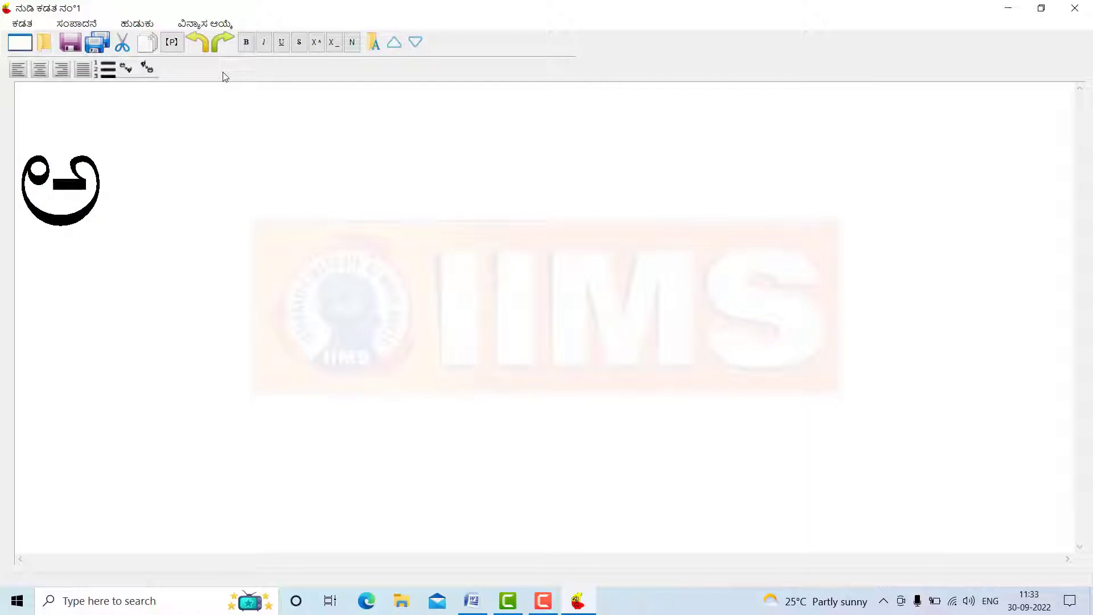
pyautogui.write('ಆ')
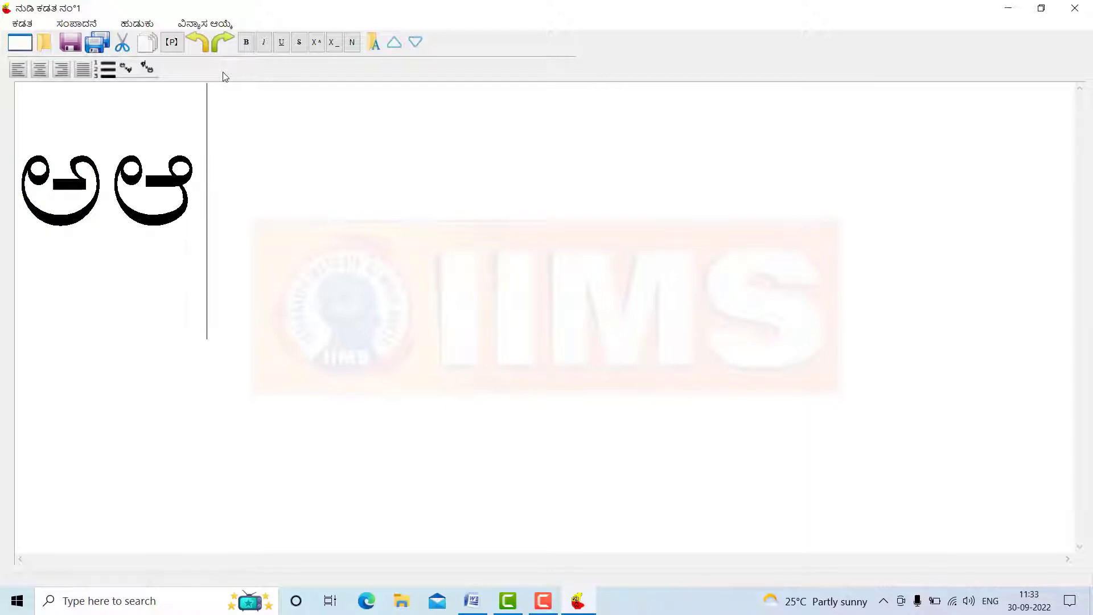
pyautogui.write('ಇಈ')
pyautogui.press('BackSpace')
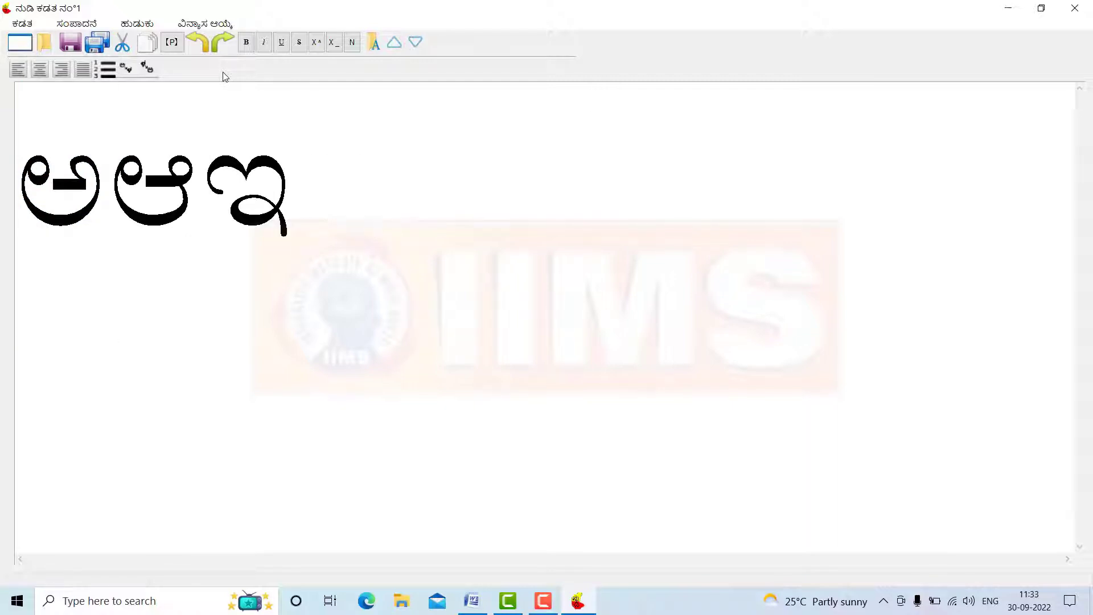
pyautogui.write('ಈ')
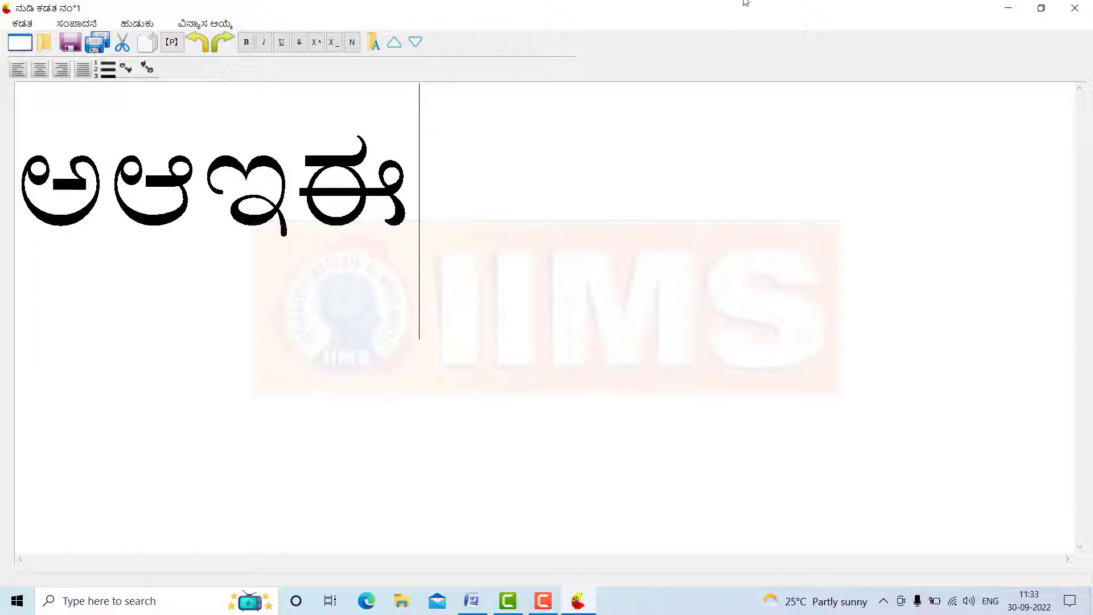
pyautogui.click(1007, 9)
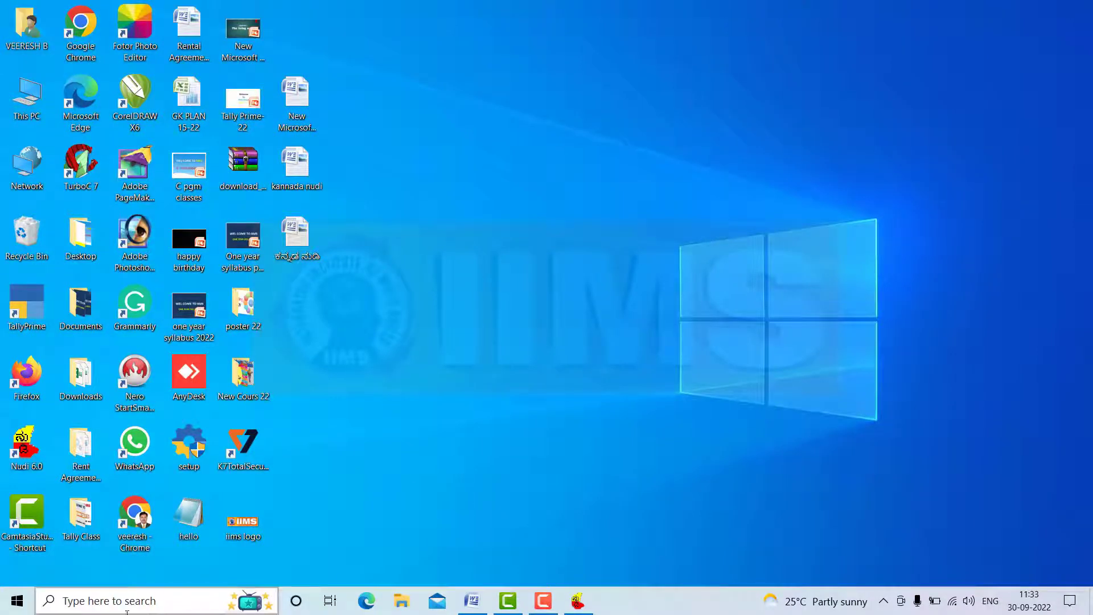
# Restore the Word document with the ಅ–ಅಃ vowel table from the taskbar
pyautogui.click(16, 608)
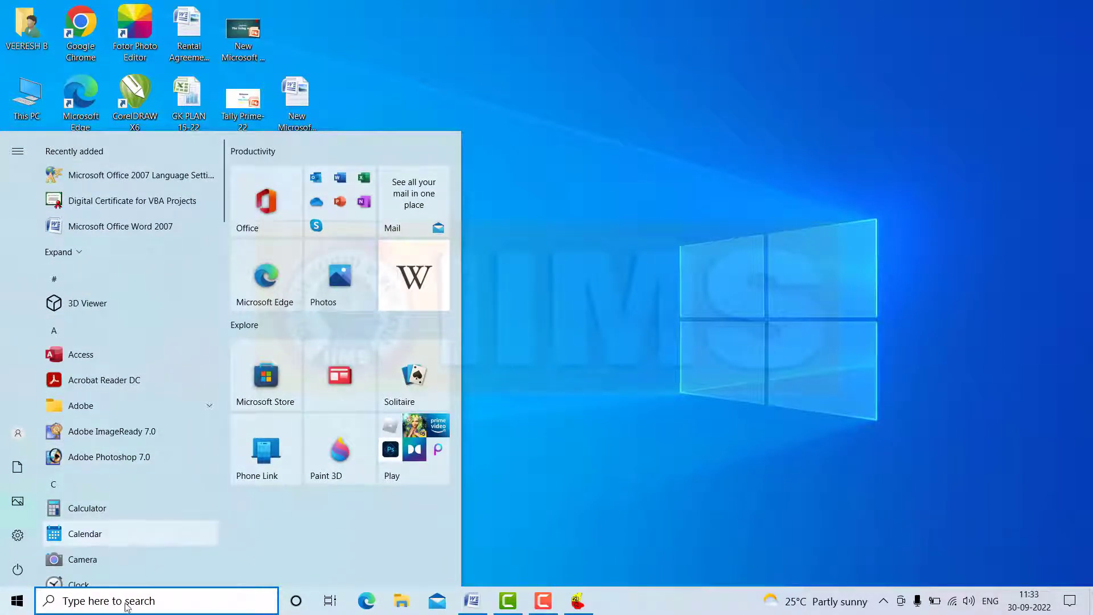
pyautogui.click(476, 603)
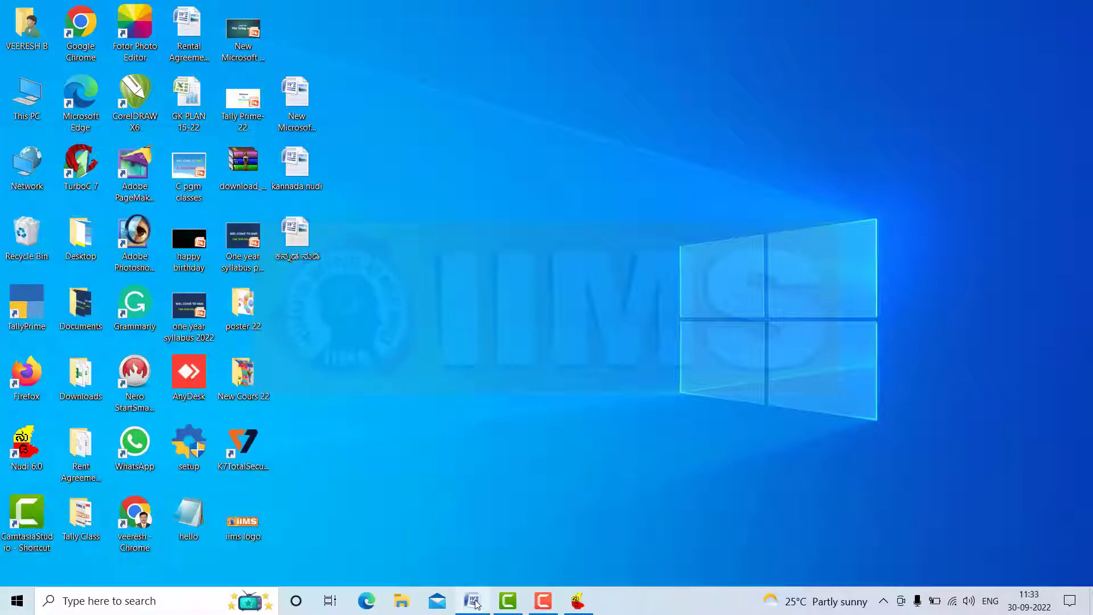
pyautogui.moveTo(476, 604)
pyautogui.click(472, 601)
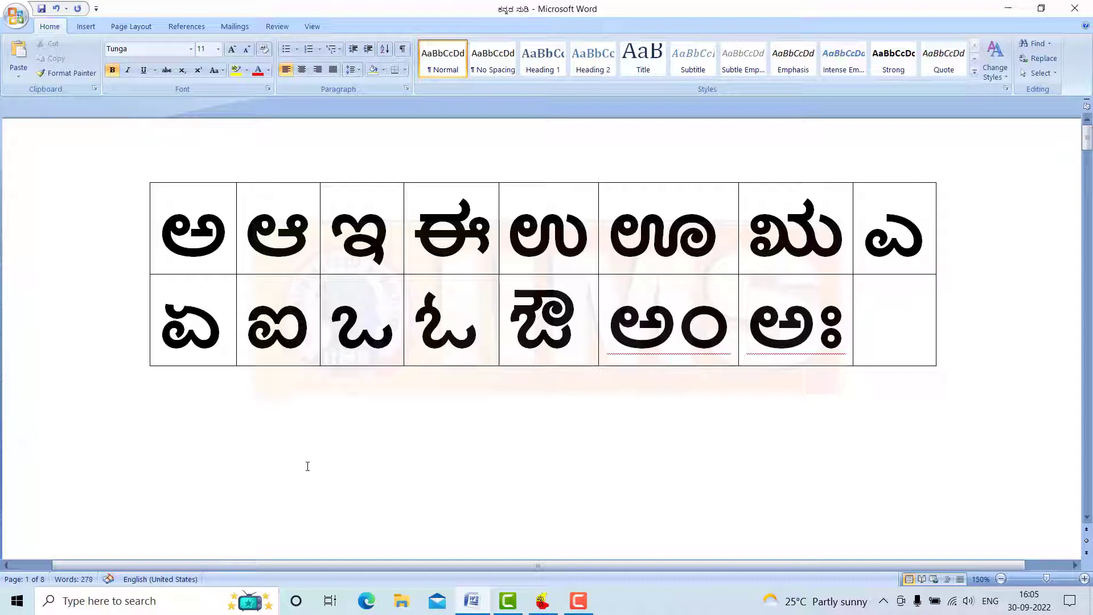
# Choose Nudi 10 e from the Home tab's font list
pyautogui.click(191, 49)
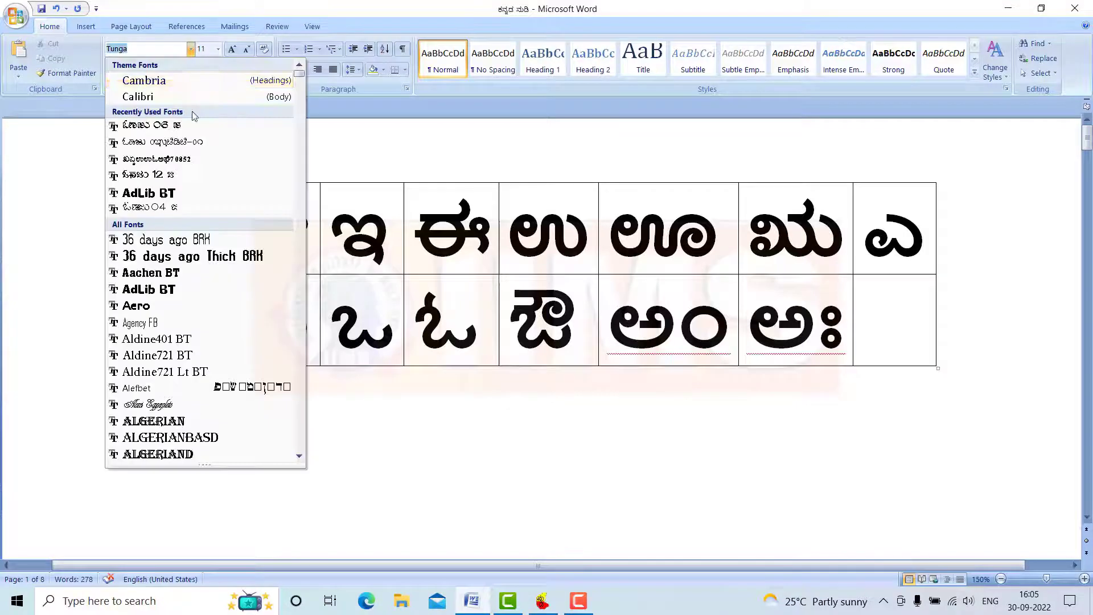
pyautogui.click(300, 457)
pyautogui.scroll(-12, 302, 462)
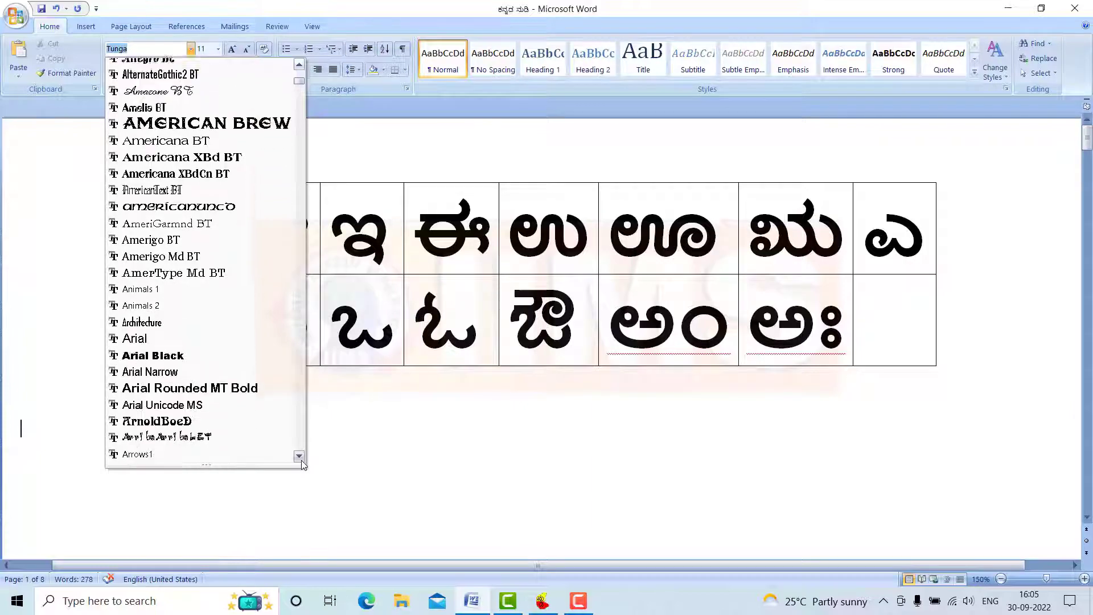
pyautogui.scroll(-8, 301, 459)
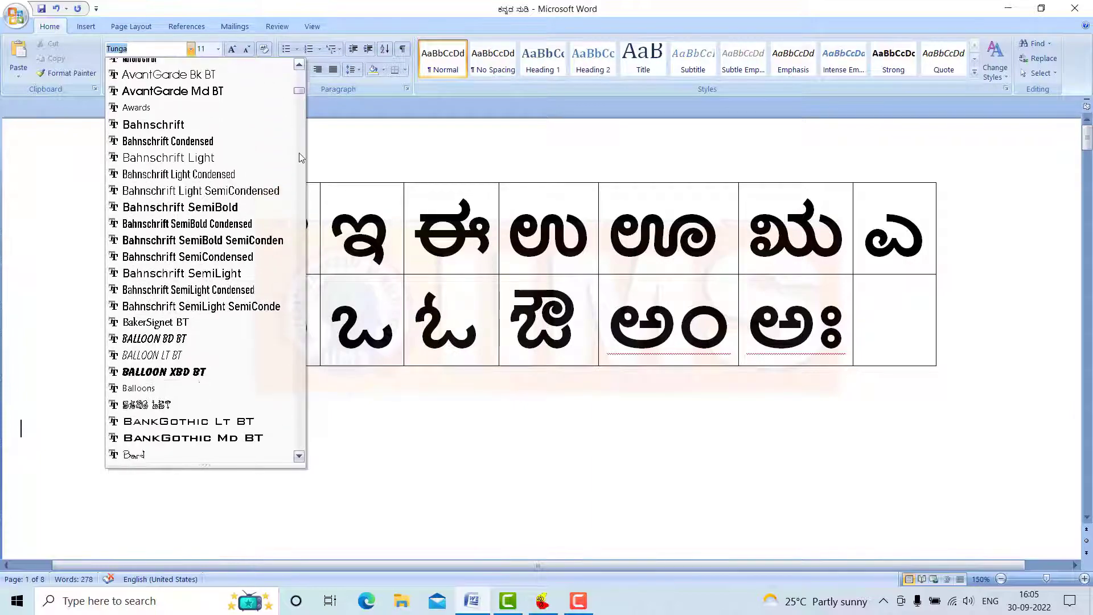
pyautogui.moveTo(300, 91); pyautogui.dragTo(302, 314)
pyautogui.scroll(2, 176, 316)
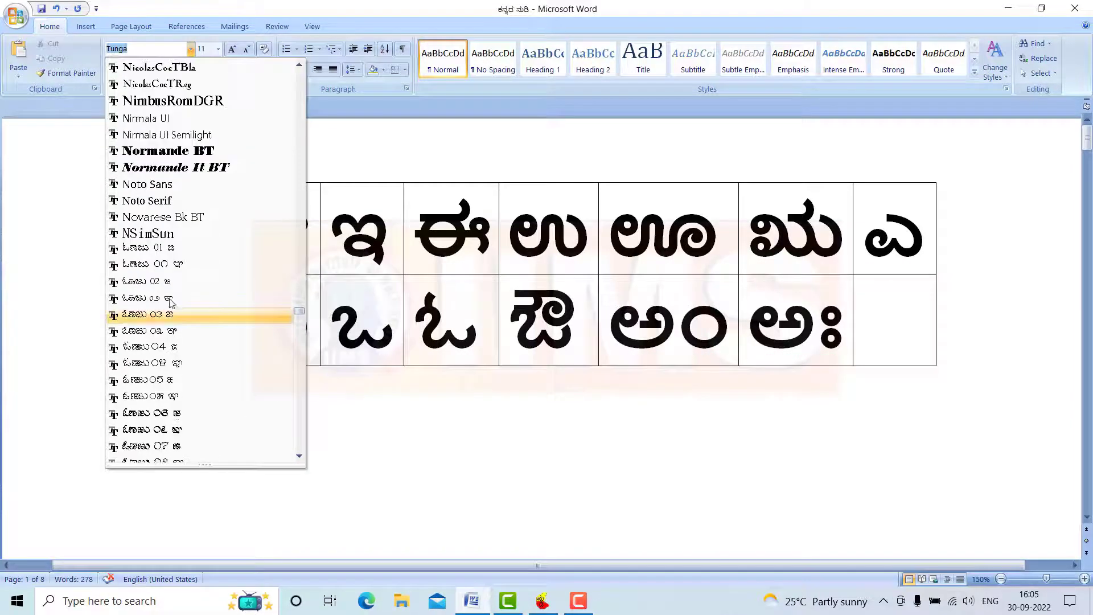
pyautogui.scroll(-7, 175, 322)
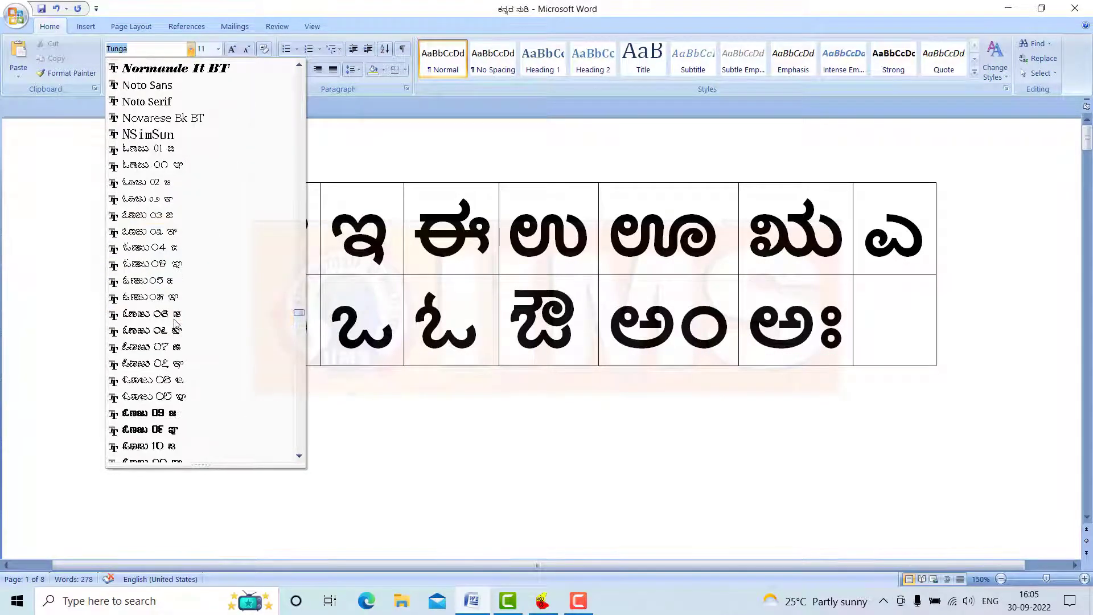
pyautogui.scroll(-2, 176, 323)
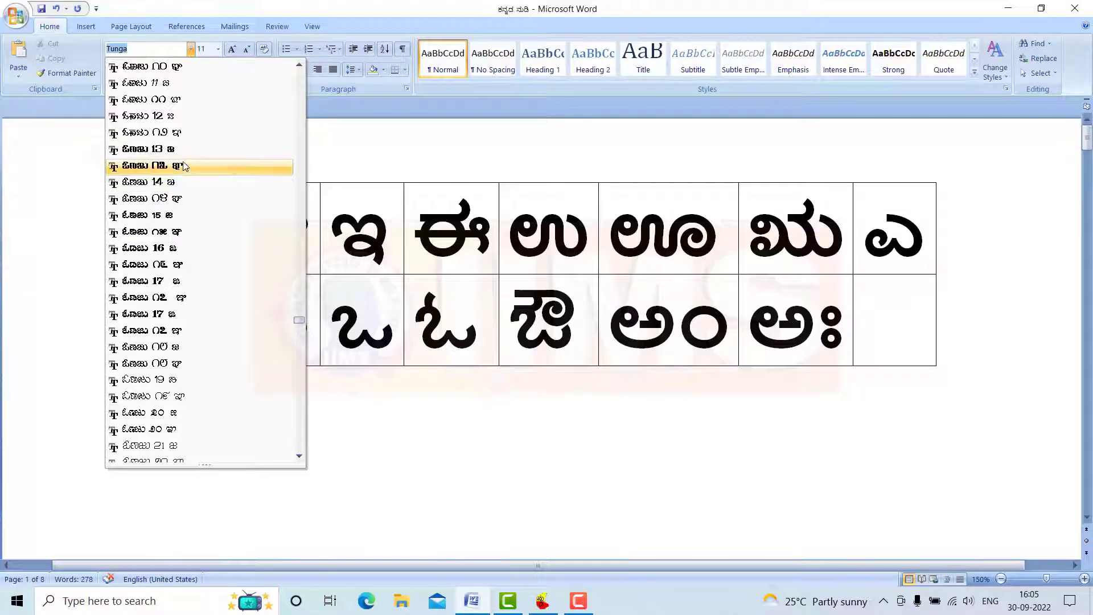
pyautogui.scroll(1, 182, 165)
pyautogui.click(171, 100)
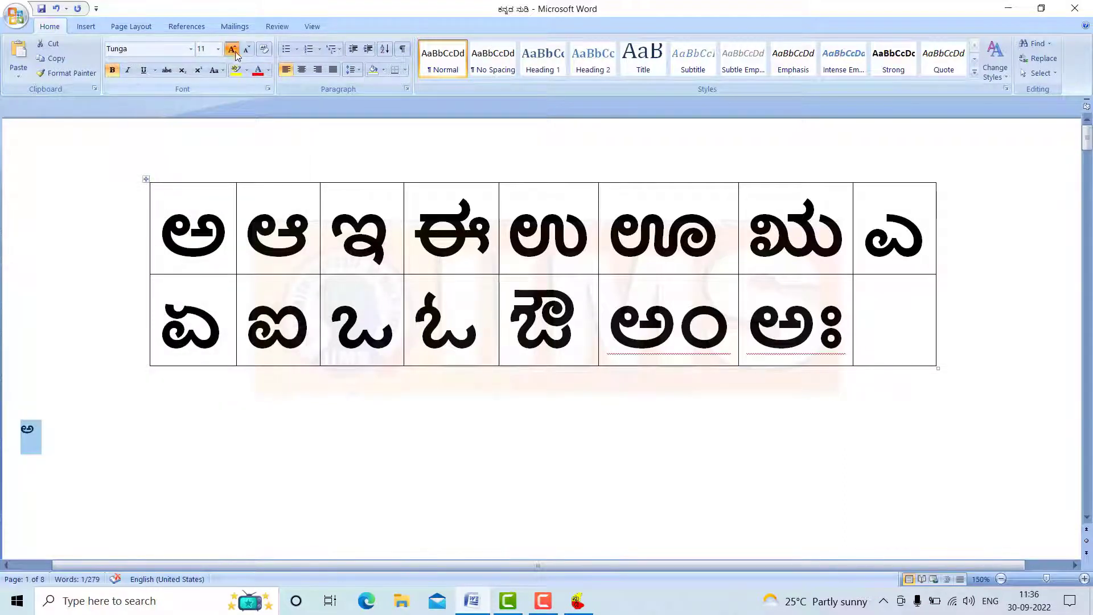
# Grow the selected ಅ below the table to 72 pt and place the caret after it
pyautogui.click(233, 50)
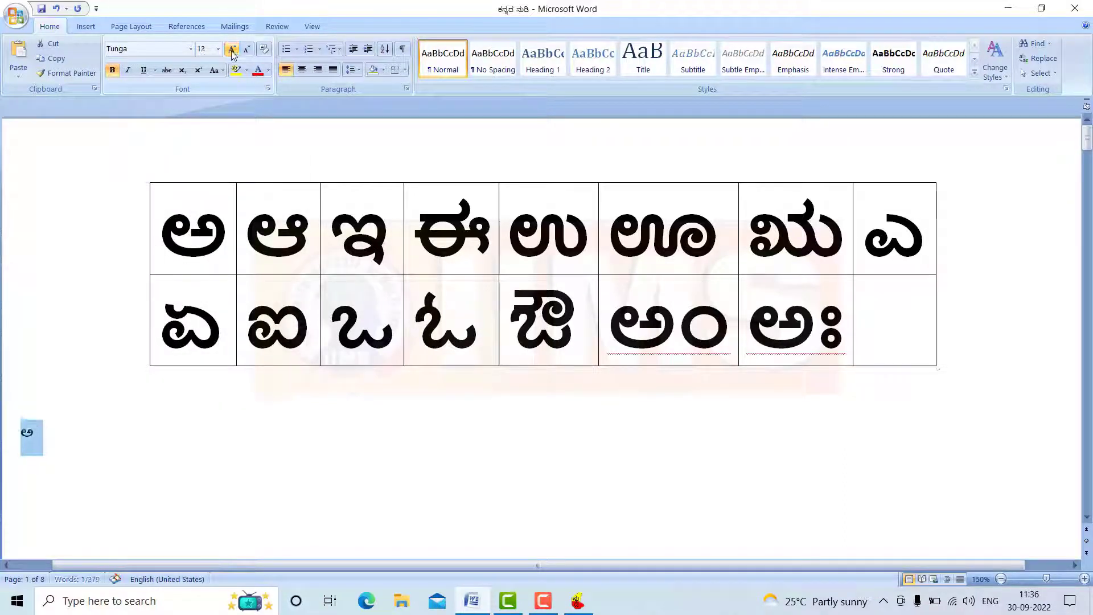
pyautogui.click(232, 50)
pyautogui.click(232, 50)
pyautogui.click(233, 51)
pyautogui.click(233, 50)
pyautogui.click(233, 50)
pyautogui.click(233, 50)
pyautogui.click(233, 50)
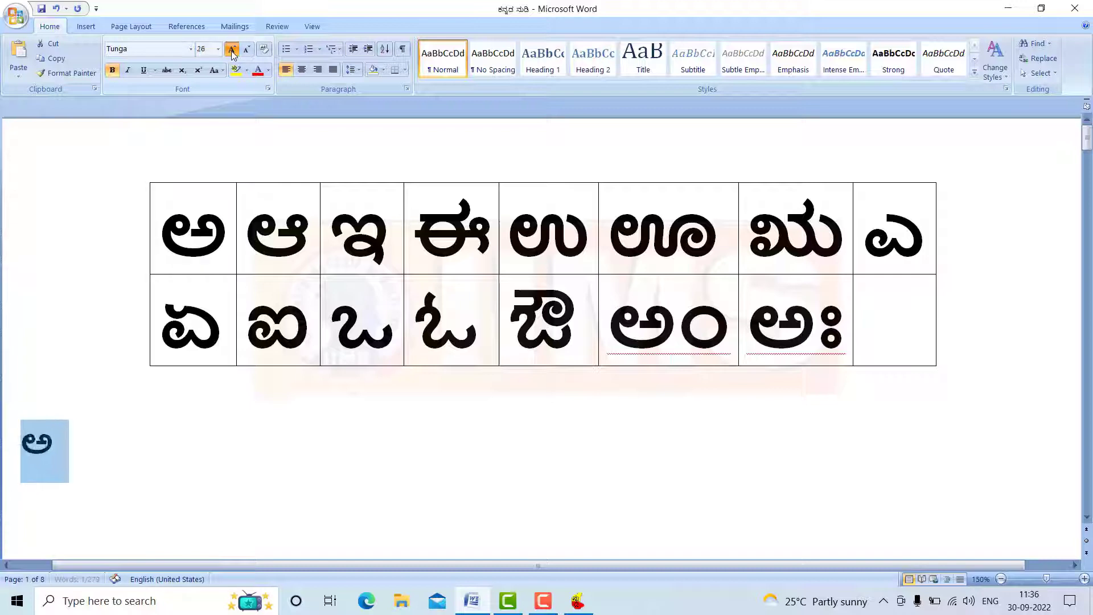
pyautogui.click(233, 50)
pyautogui.click(233, 50)
pyautogui.click(232, 50)
pyautogui.click(232, 50)
pyautogui.click(144, 481)
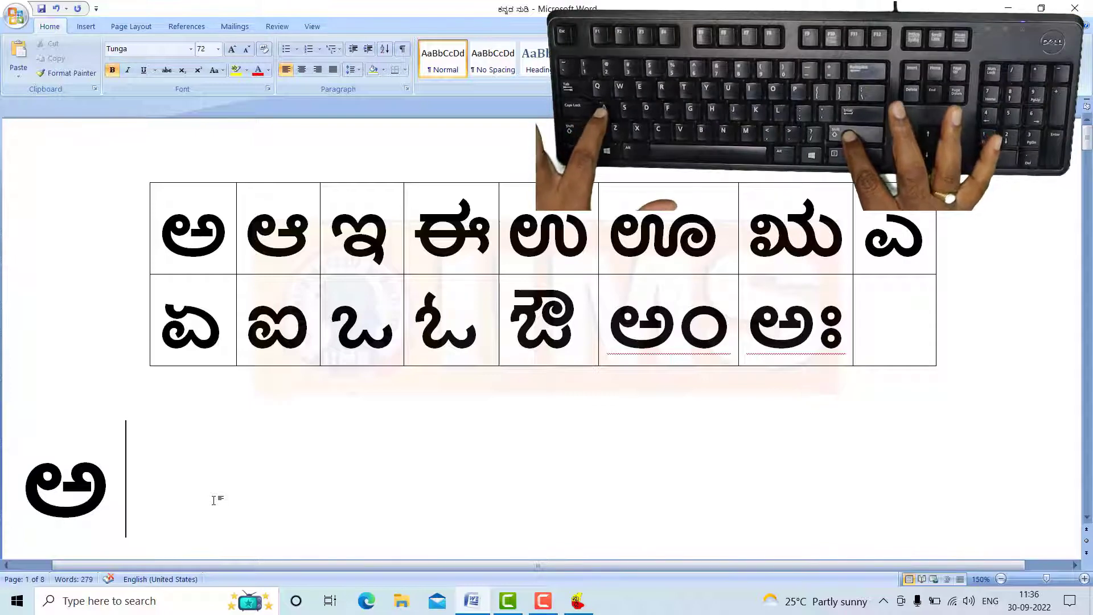
# After ಅ, type the vowels ಆ through ಏ on the first line, correcting typos
pyautogui.write('ಆ')
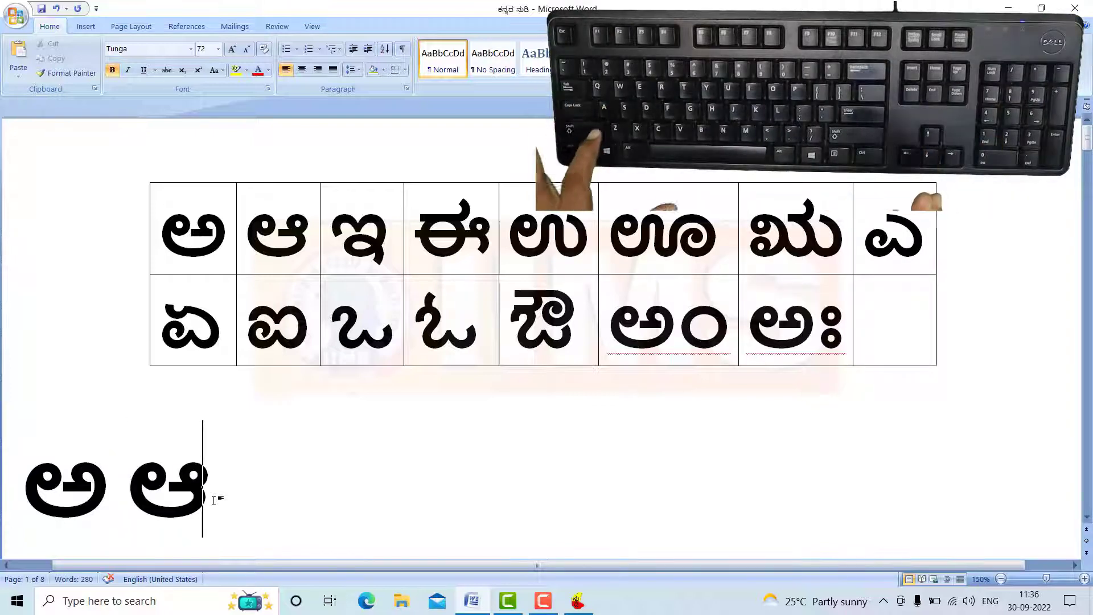
pyautogui.write('ಅ')
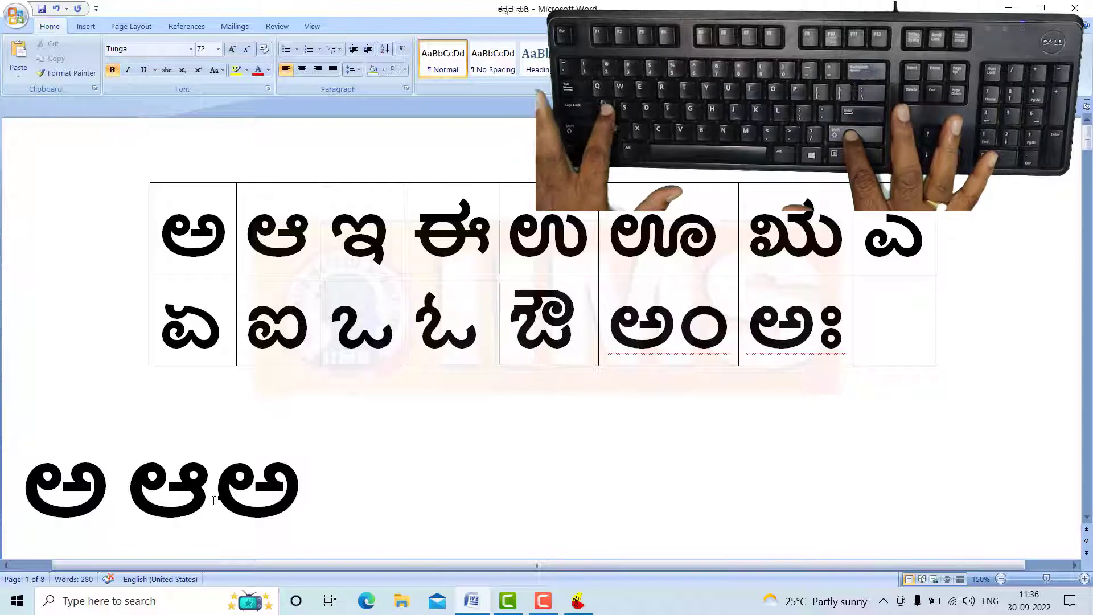
pyautogui.write('ಆ')
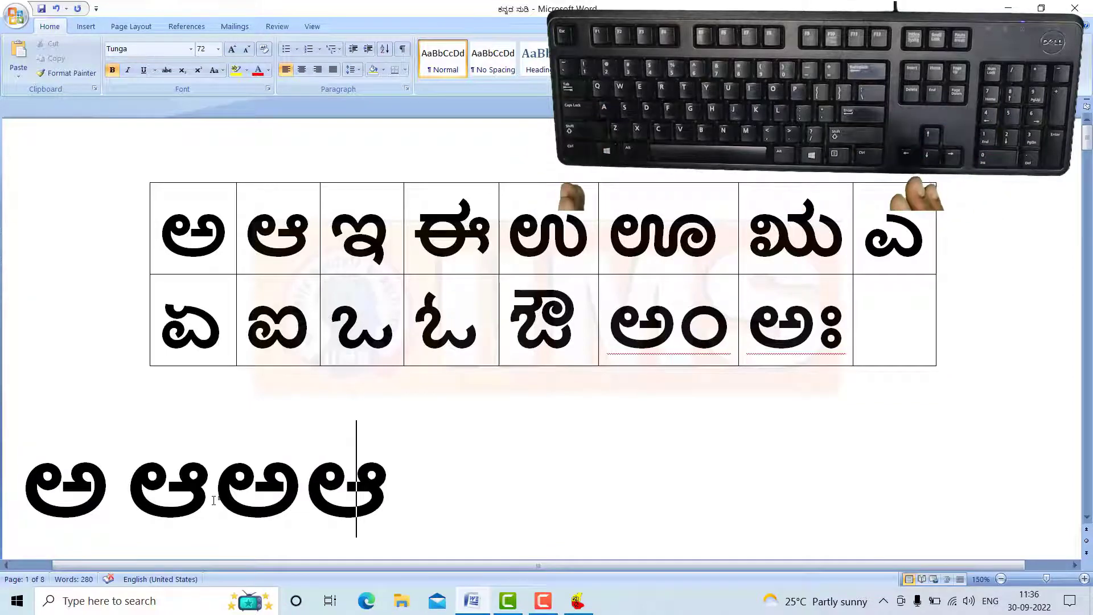
pyautogui.press('BackSpace')
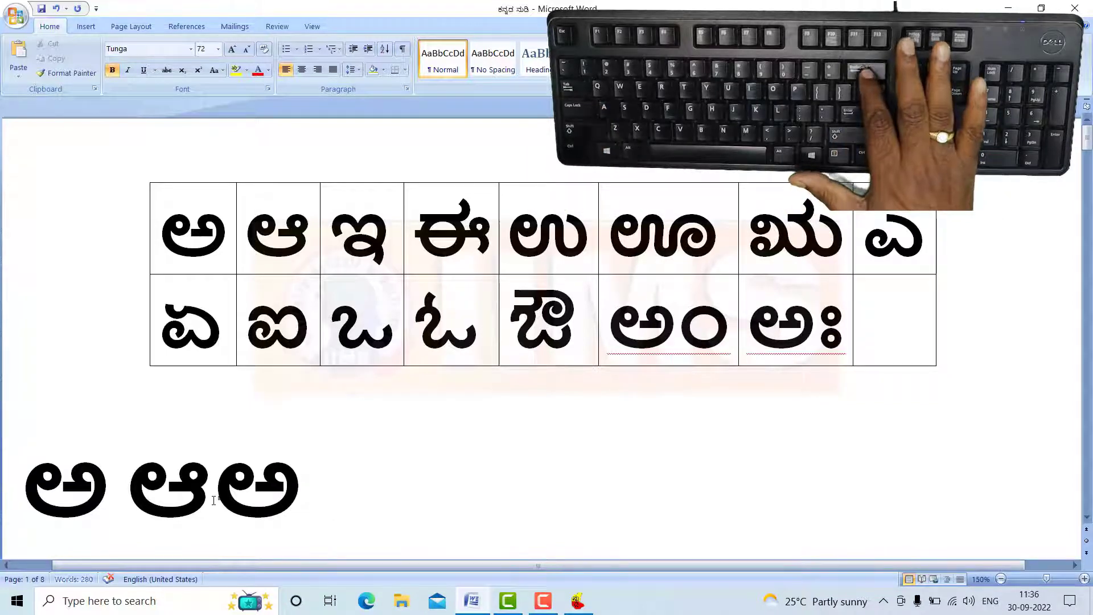
pyautogui.press('BackSpace')
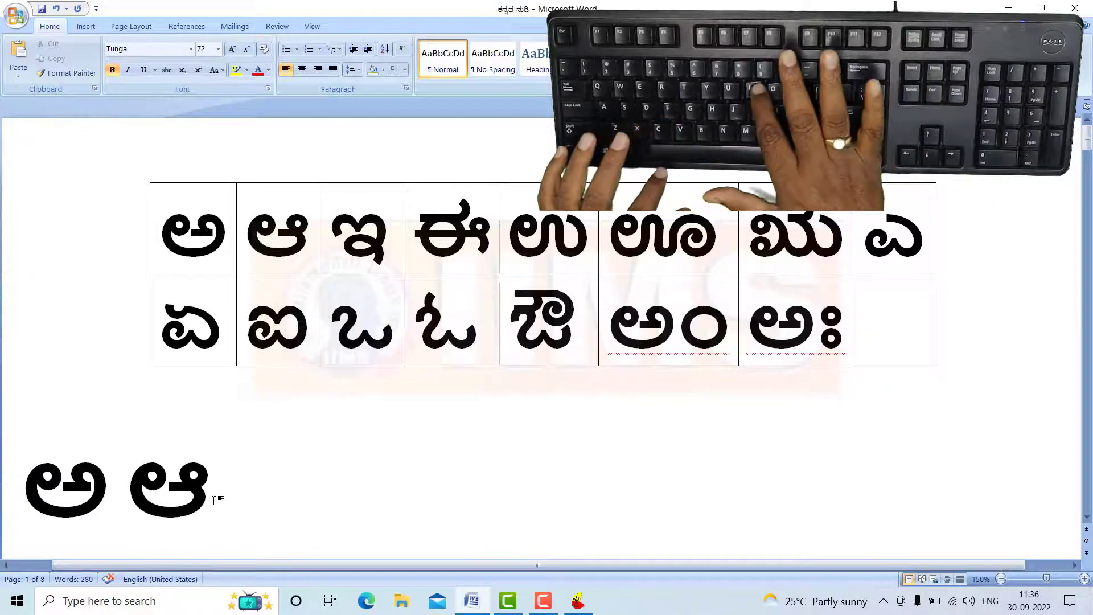
pyautogui.write('ಇ')
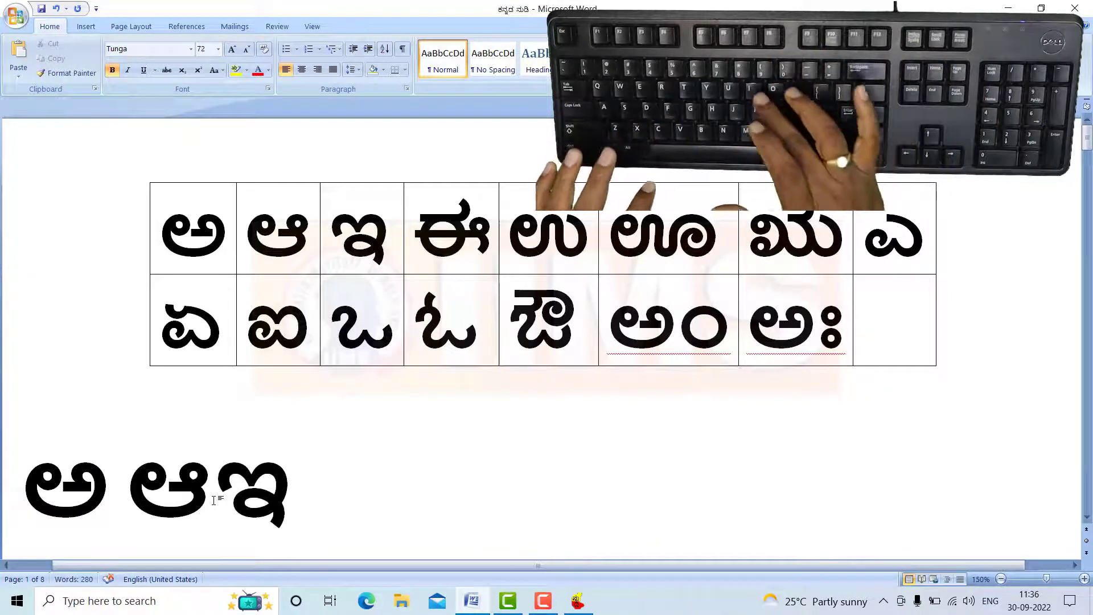
pyautogui.press('BackSpace')
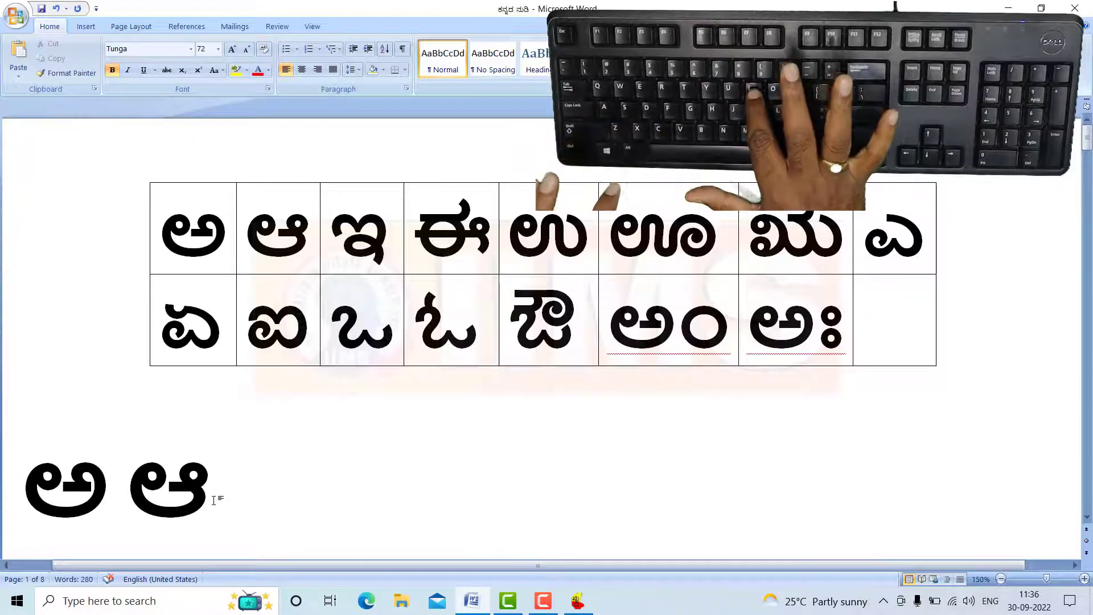
pyautogui.write('ಇ')
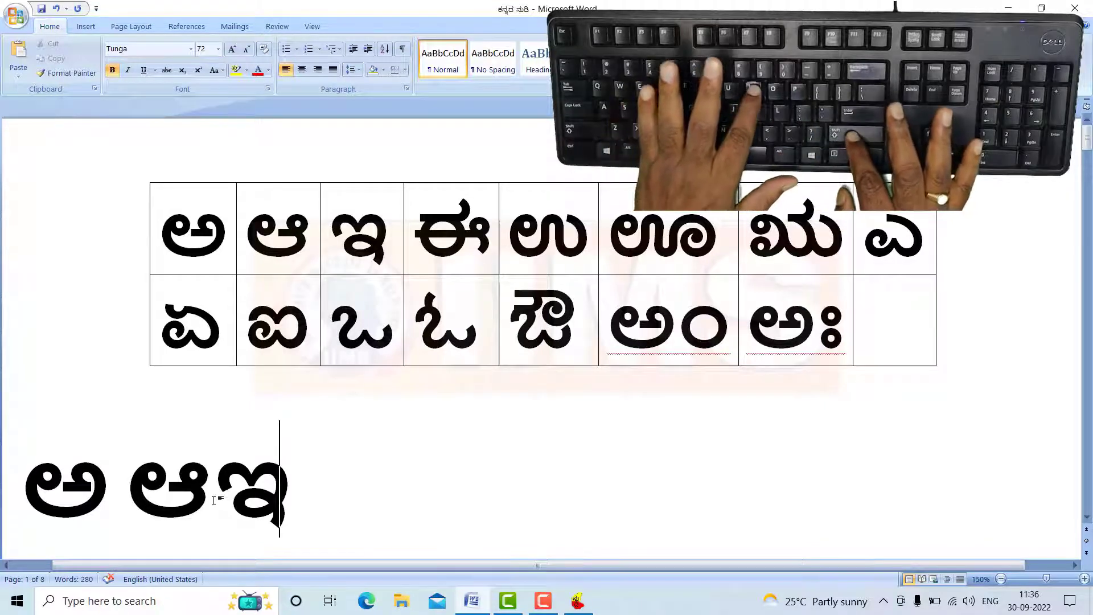
pyautogui.write('ಈ')
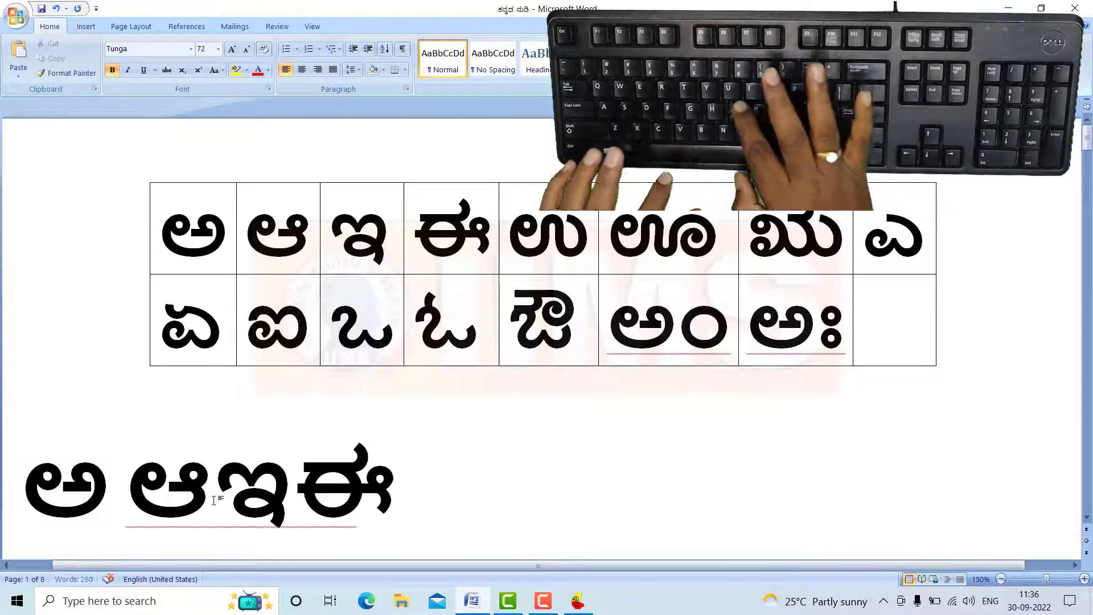
pyautogui.write('ಉ')
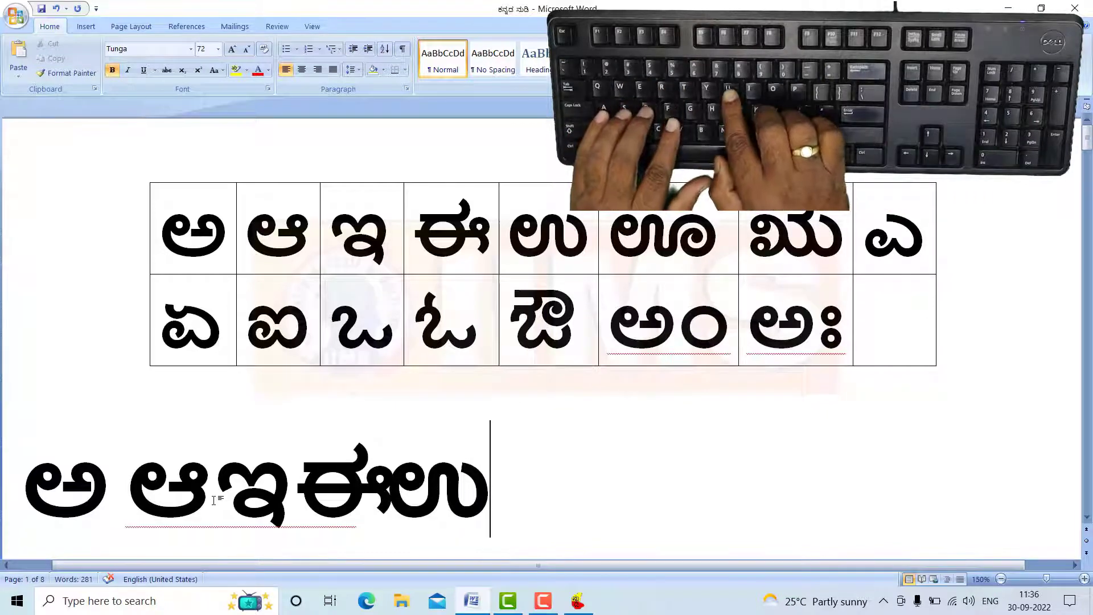
pyautogui.press('BackSpace')
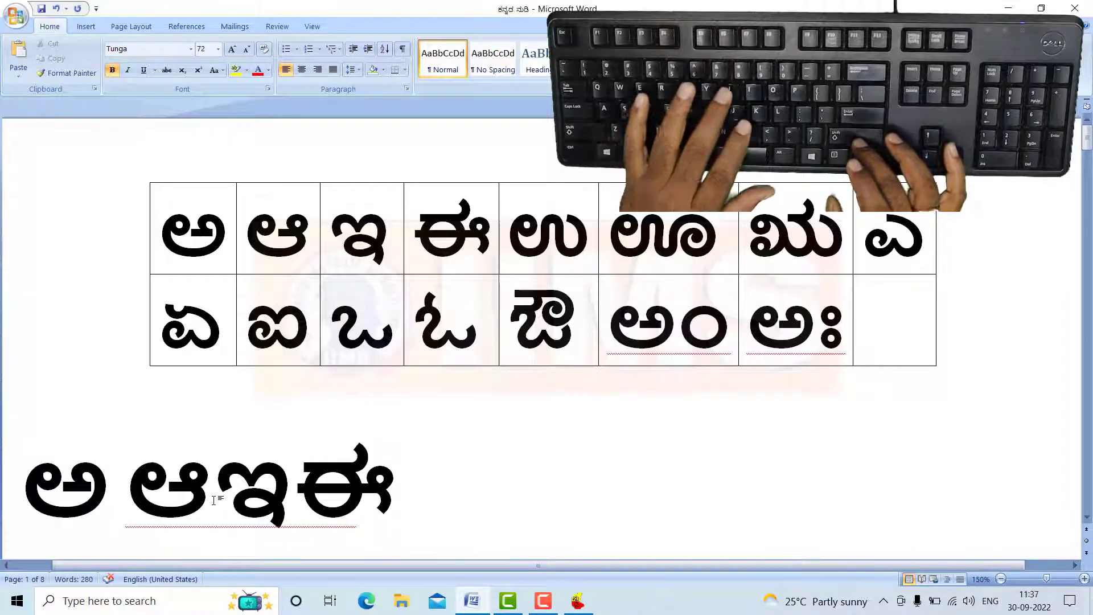
pyautogui.write('ಉ')
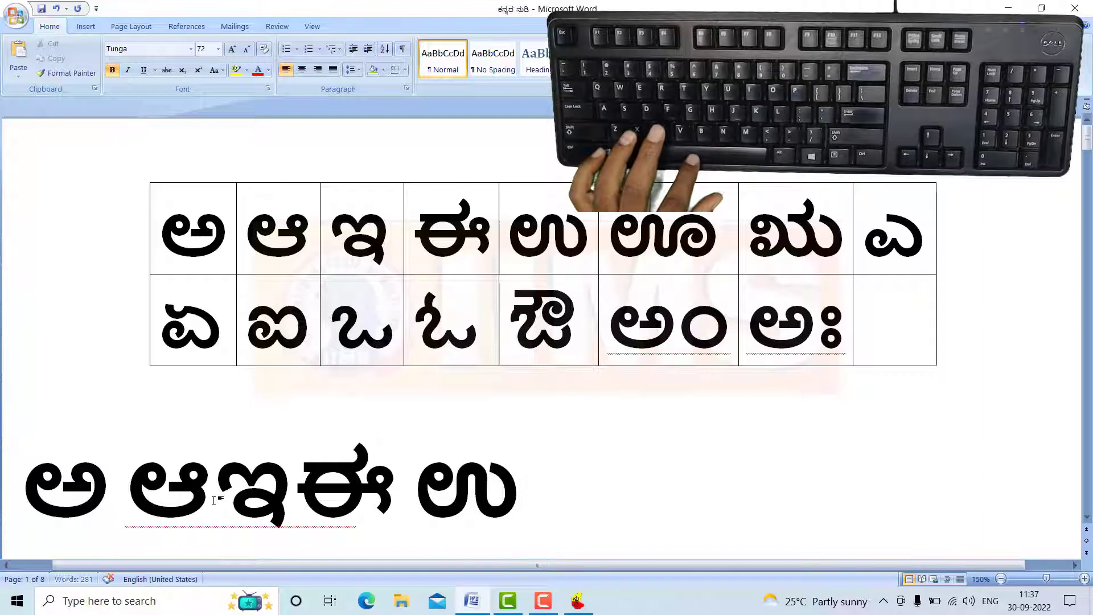
pyautogui.write(' ಊ')
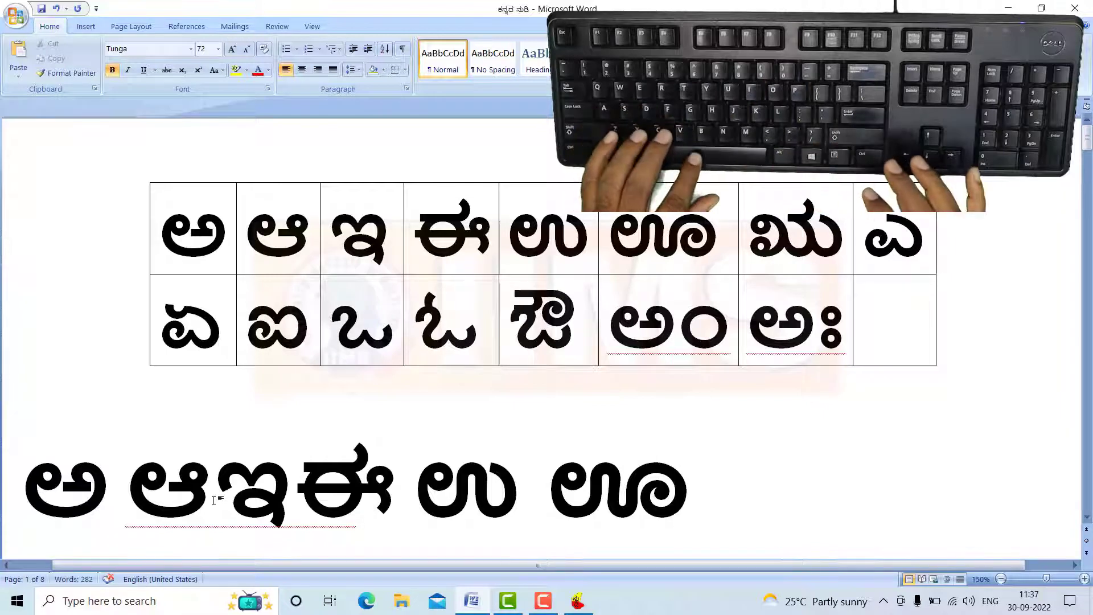
pyautogui.write(' ಋ')
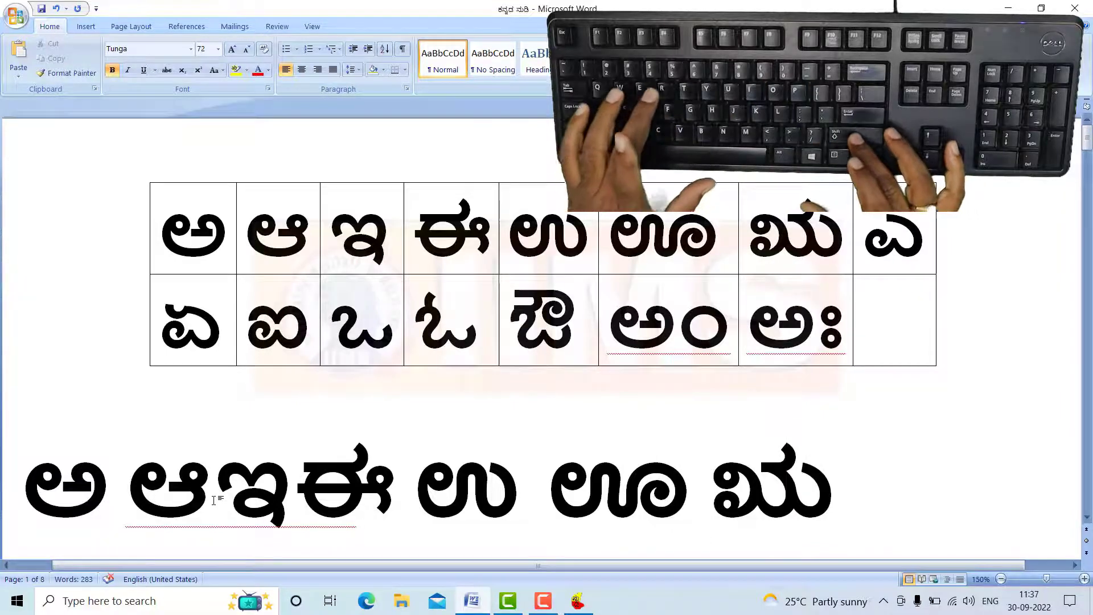
pyautogui.press('Right')
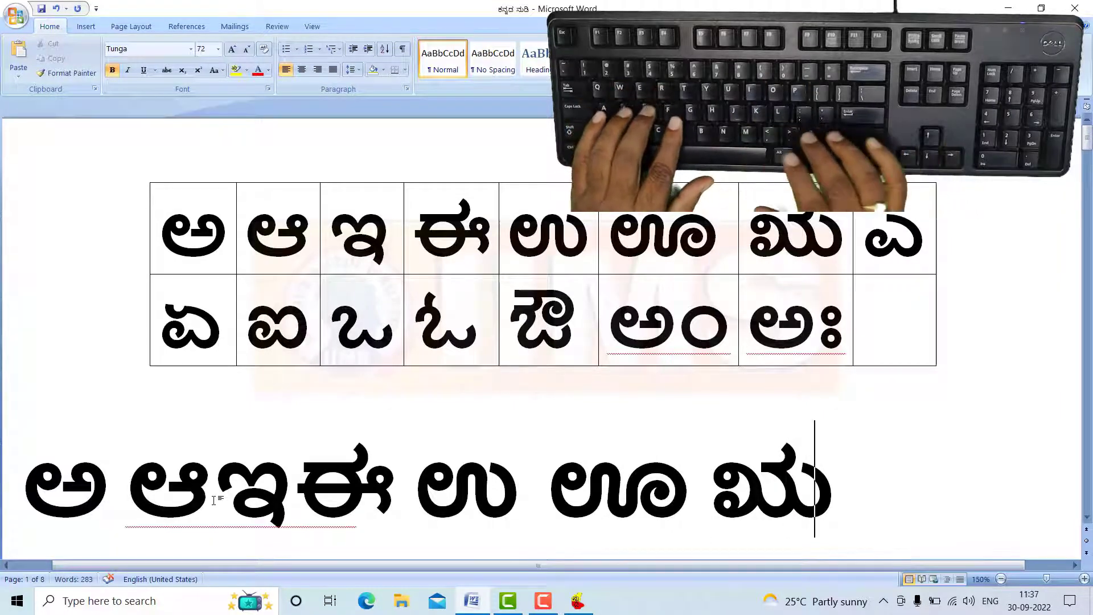
pyautogui.write('ಎ')
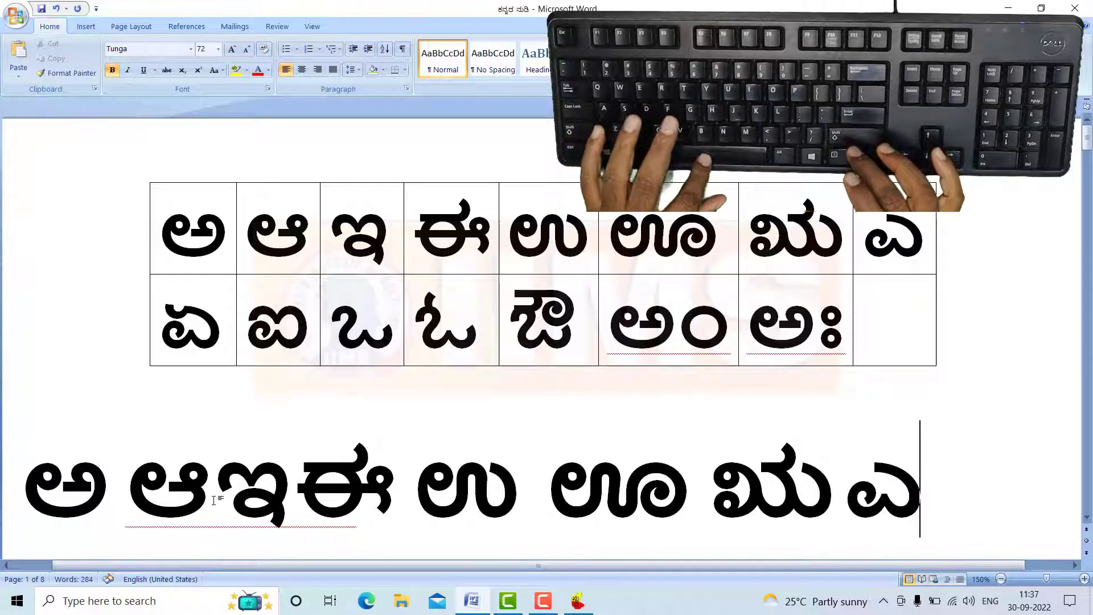
pyautogui.write(' ಏ')
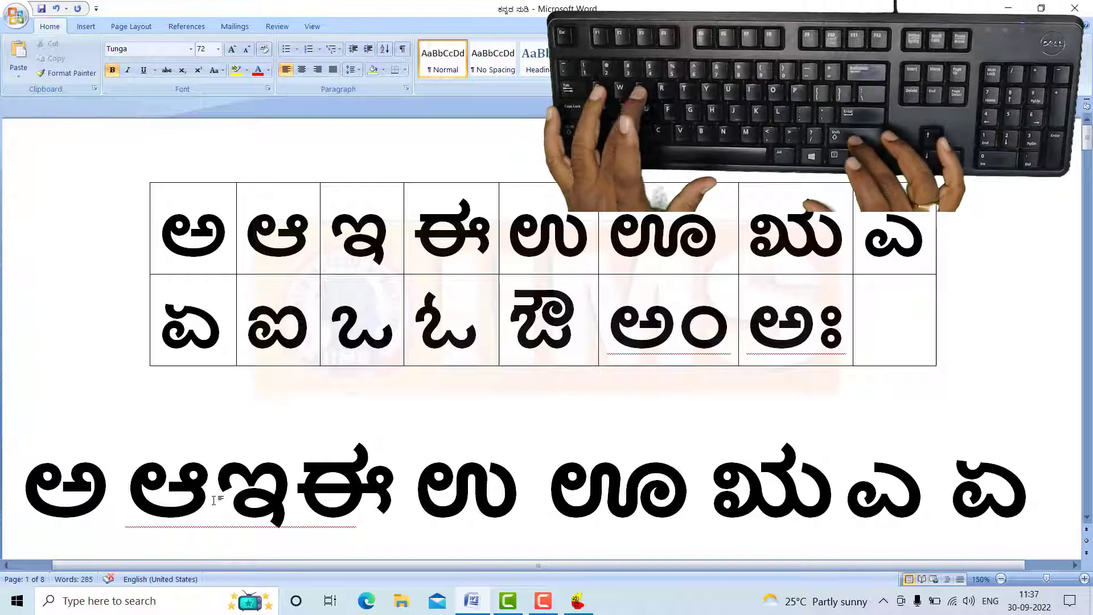
# On a new line, type ಐ ಒ ಓ ಔ, paste ಅಂ, and add ಅಃ
pyautogui.press('Return')
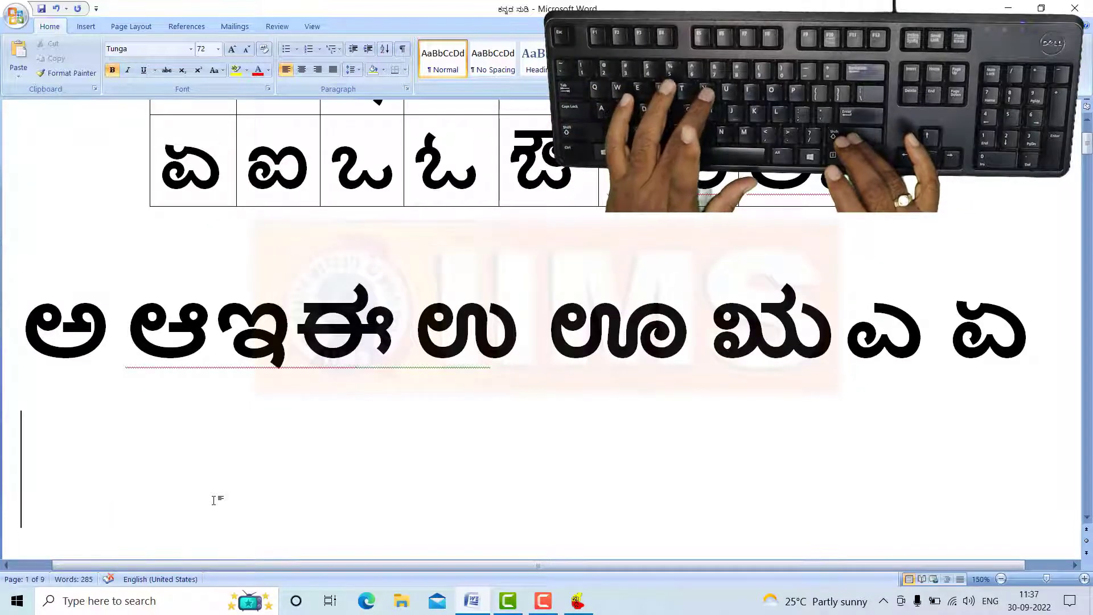
pyautogui.write('ಐ')
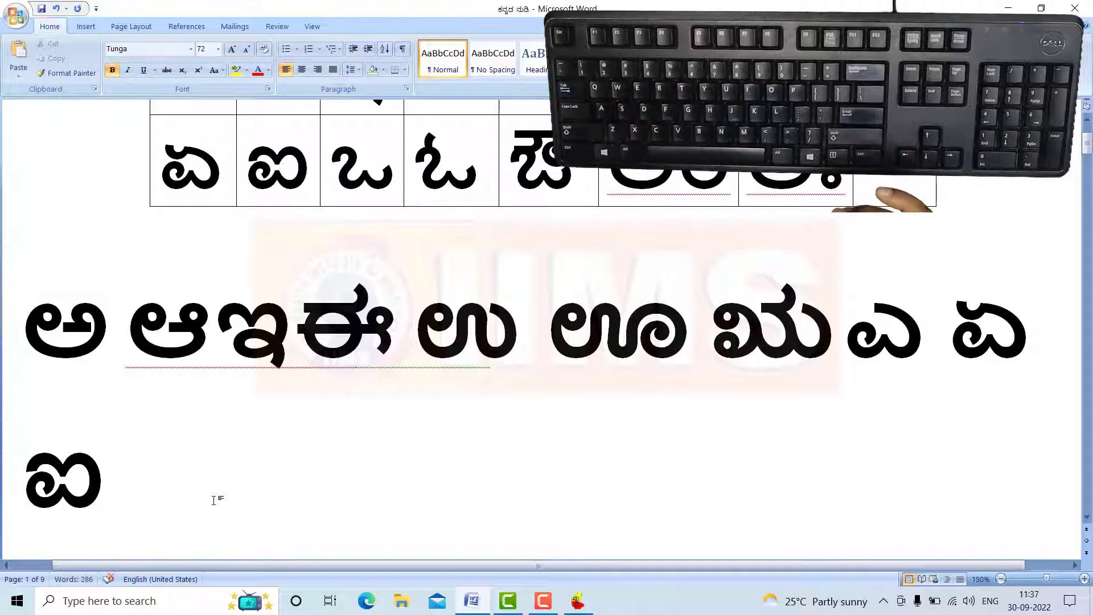
pyautogui.write(' ಒ')
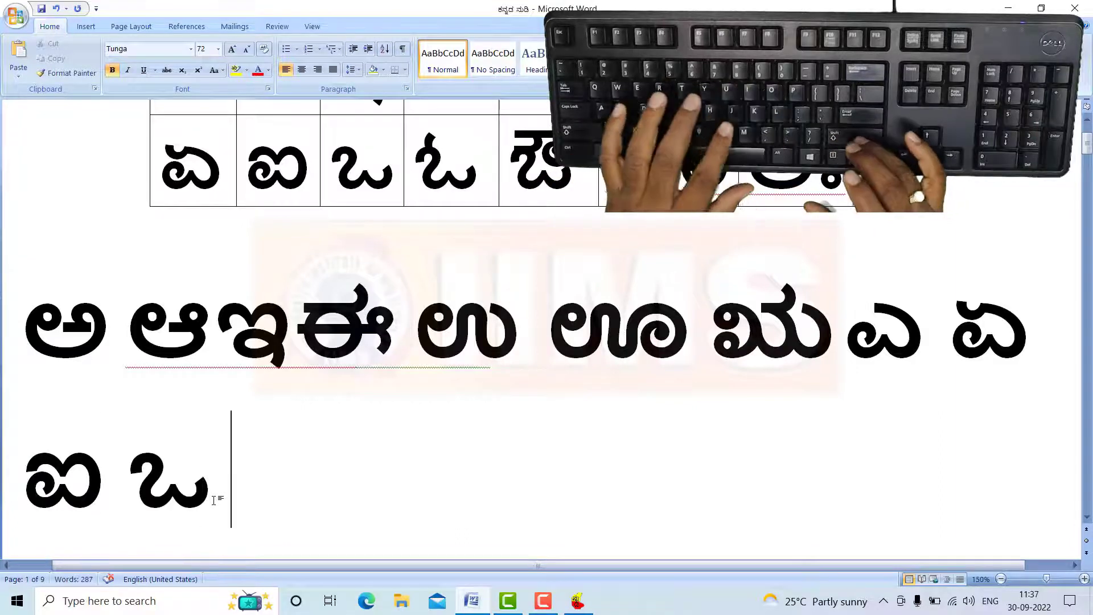
pyautogui.write(' ಓ ಔ')
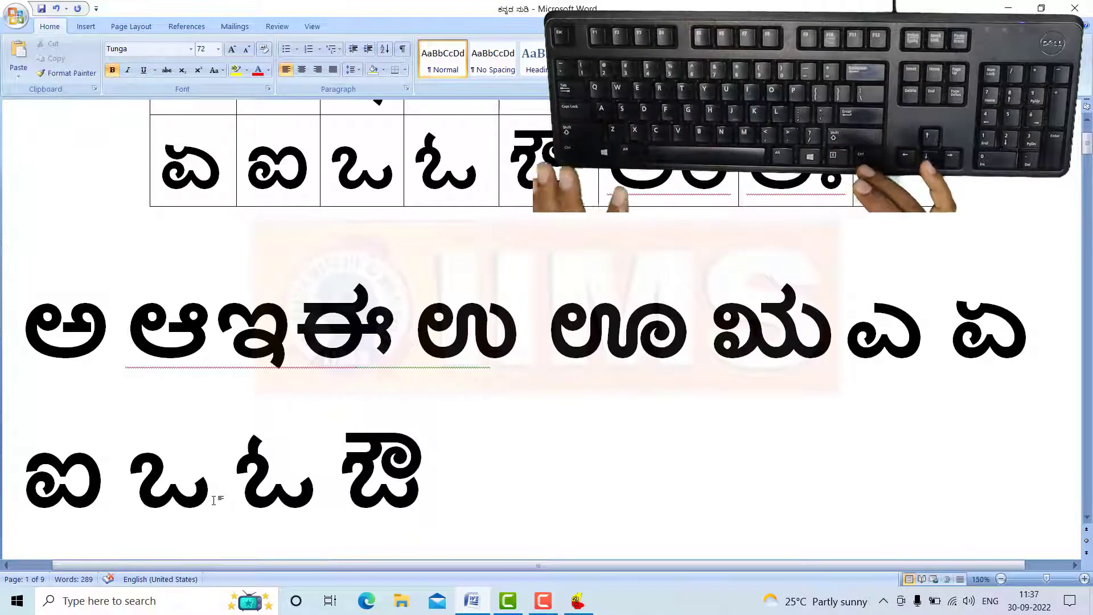
pyautogui.write(' ಅ')
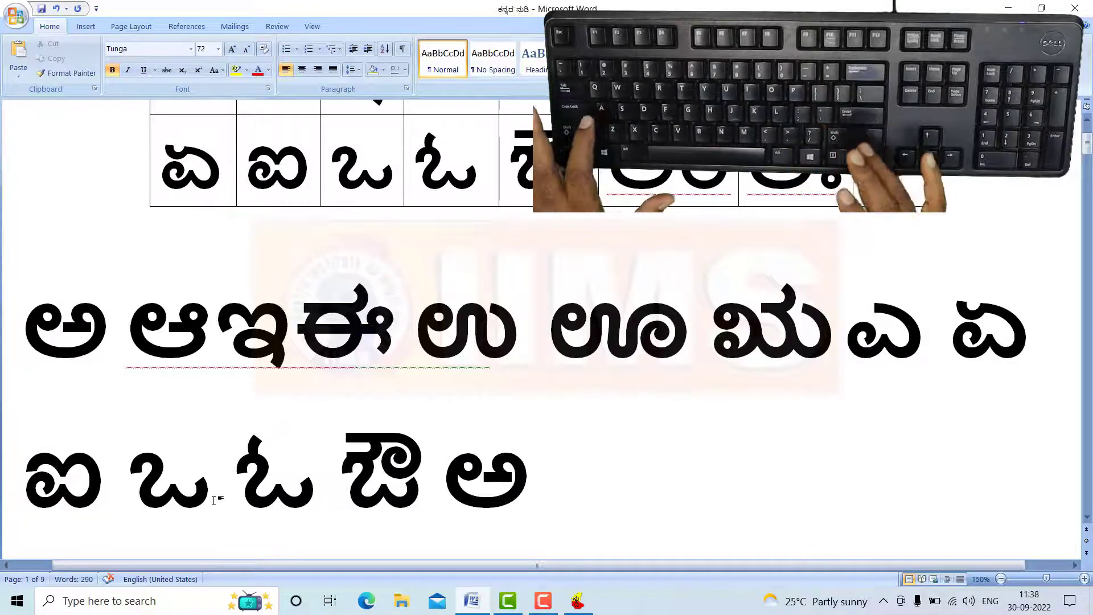
pyautogui.press('BackSpace')
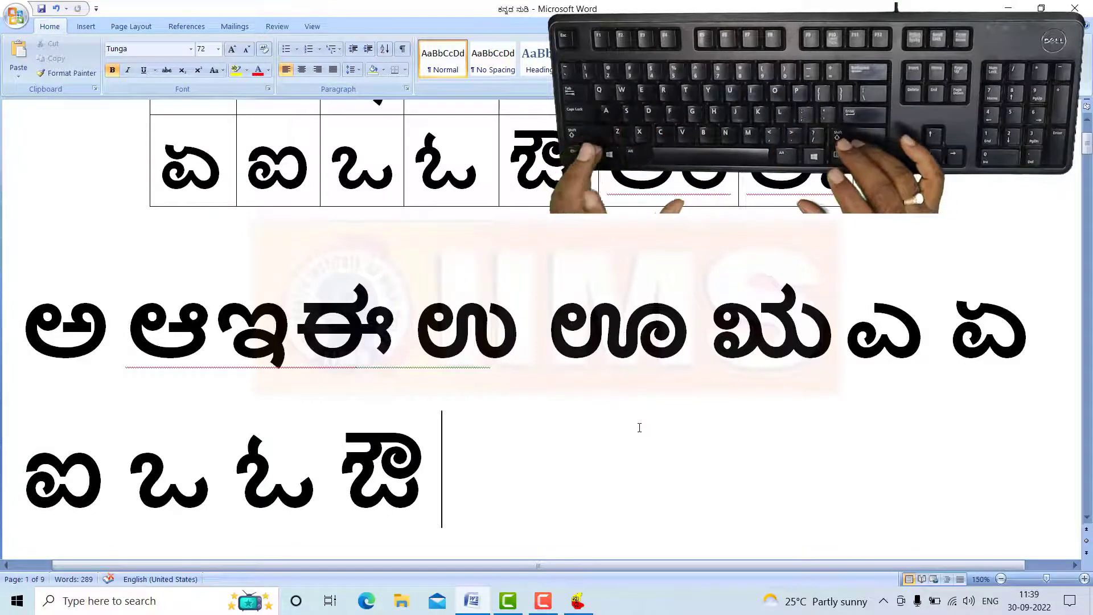
pyautogui.write('ಅಂ')
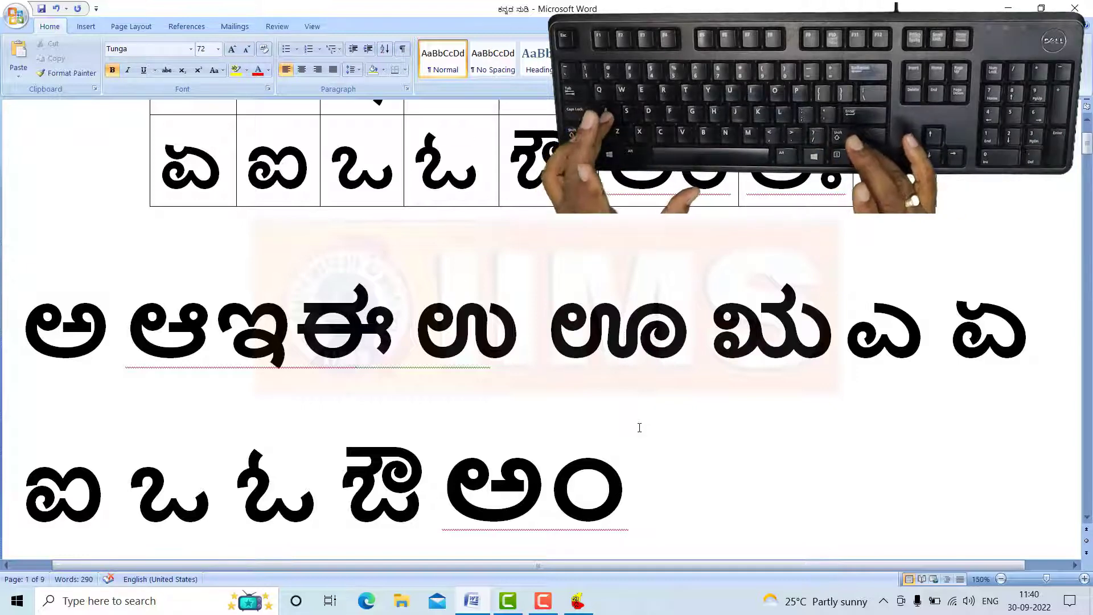
pyautogui.write('ಅ')
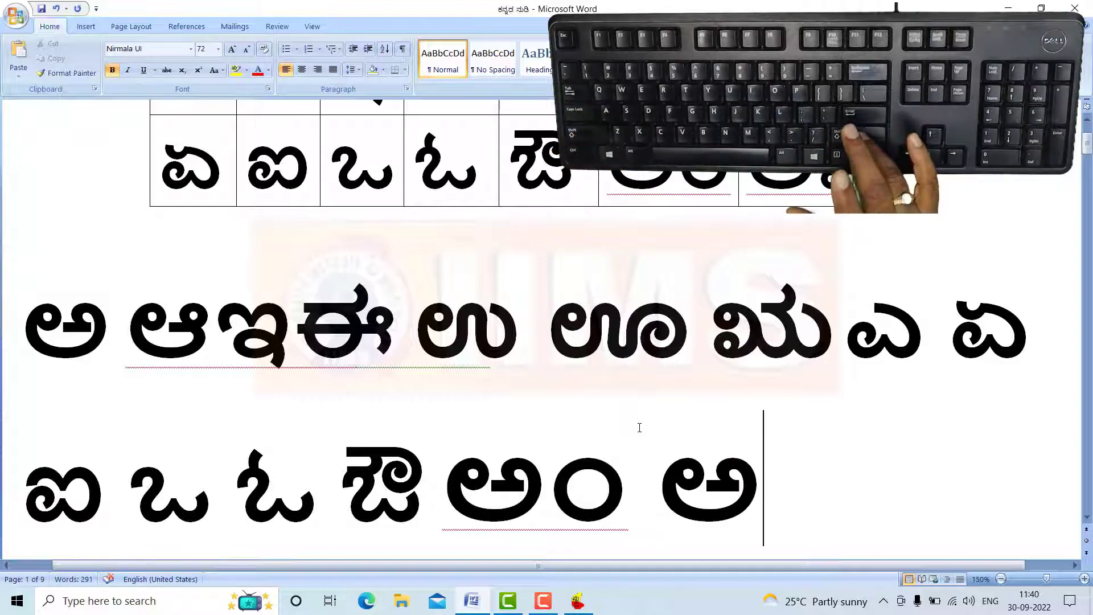
pyautogui.write('ಃ')
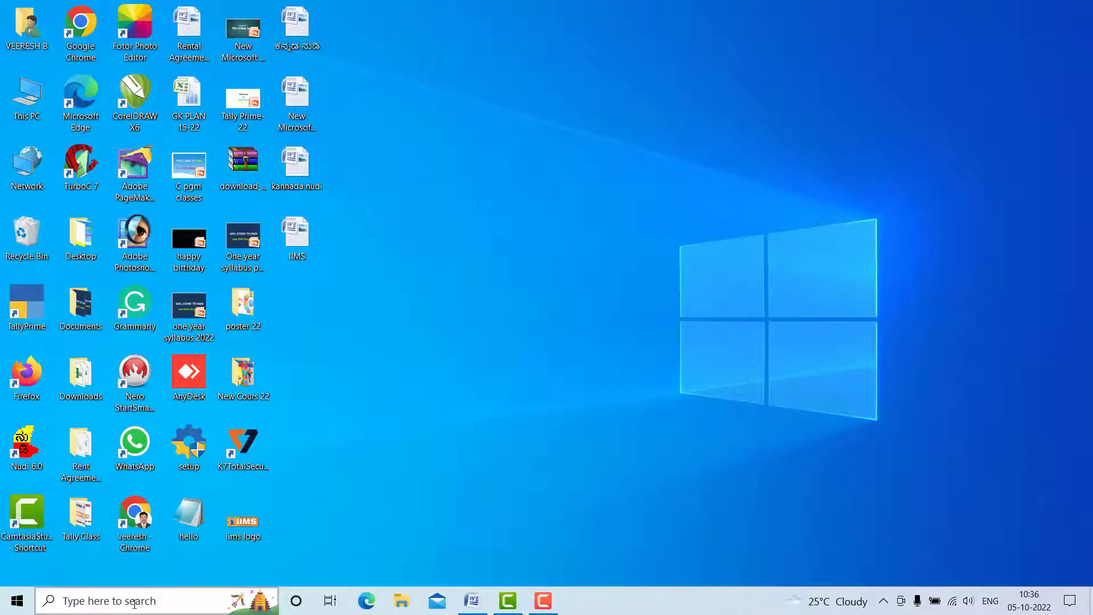
# Launch Nudi 6 by searching 'nudi', minimize its editor, and switch back to Word
pyautogui.click(134, 602)
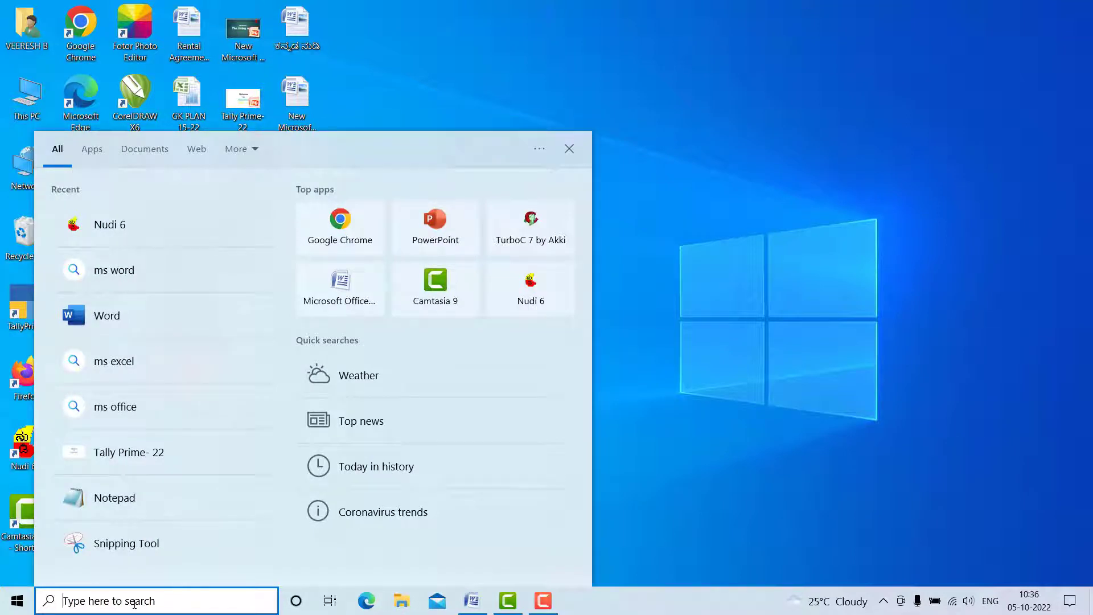
pyautogui.write('nudi')
pyautogui.click(148, 216)
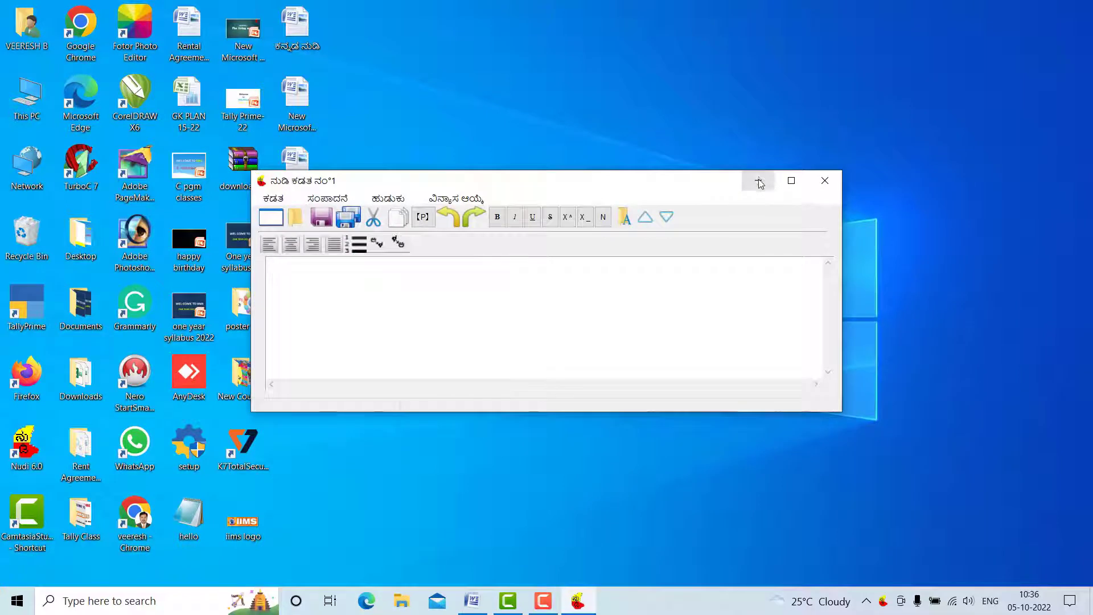
pyautogui.click(759, 182)
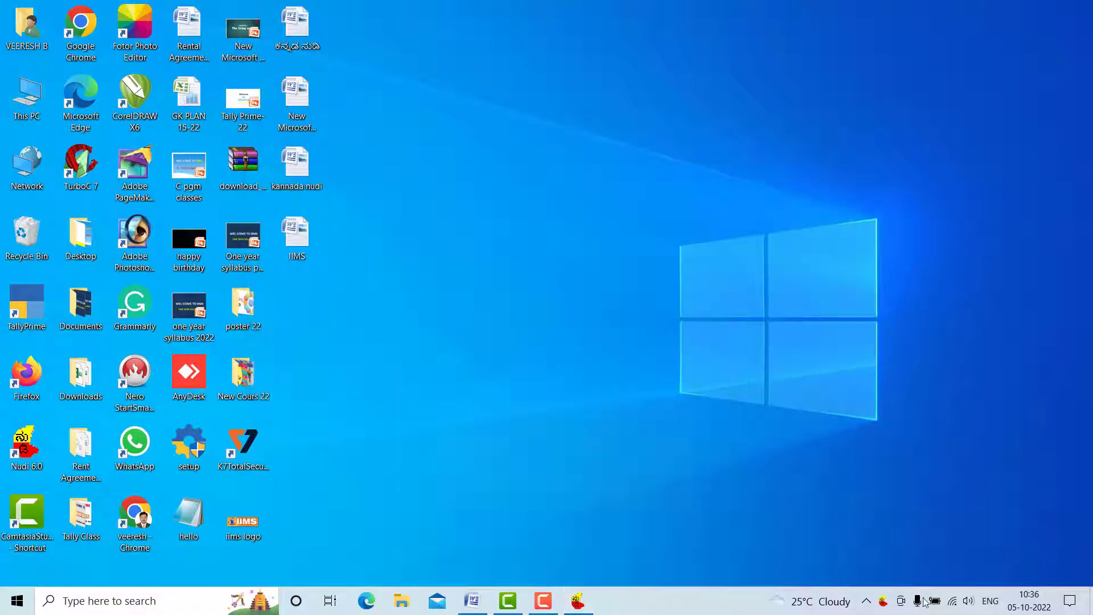
pyautogui.click(866, 601)
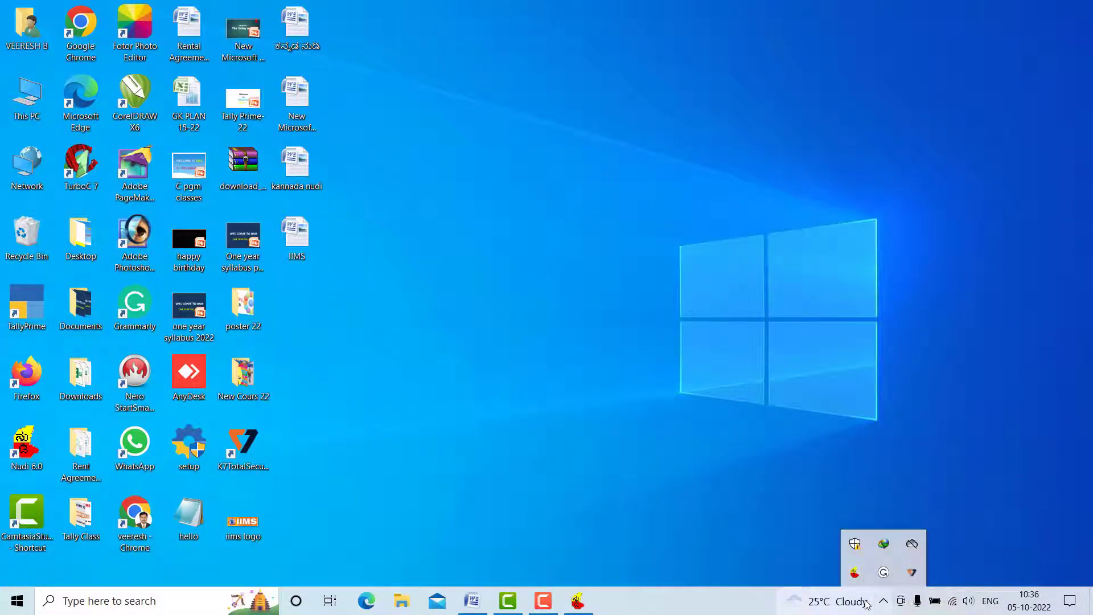
pyautogui.click(767, 499)
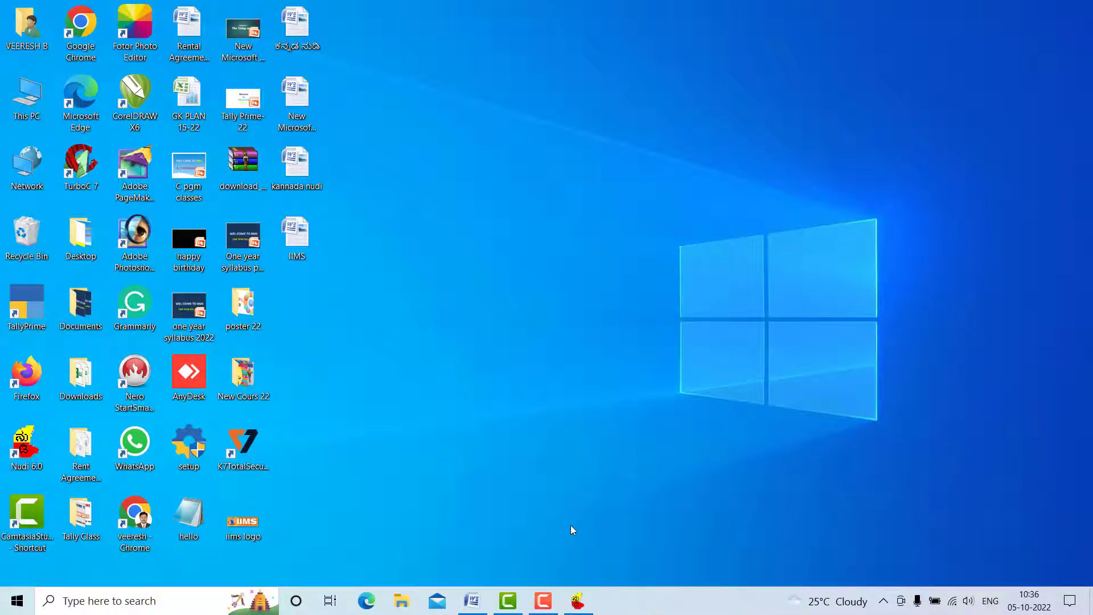
pyautogui.hotkey('alt', 'Tab')
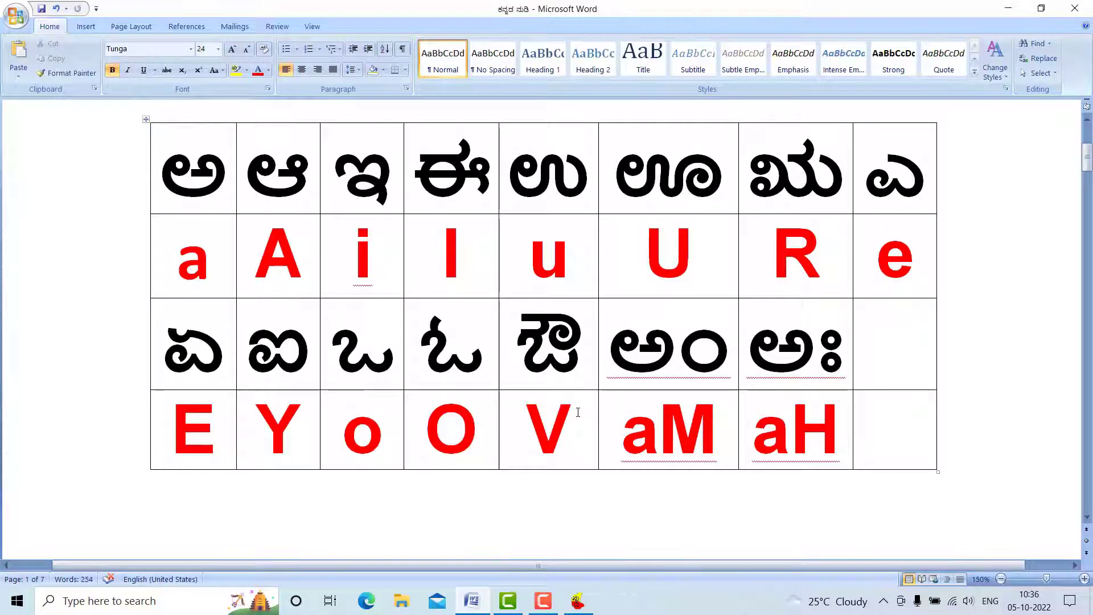
# Scroll to the ಕ–ಕ್ಷ consonant table on page 2
pyautogui.scroll(-10, 577, 411)
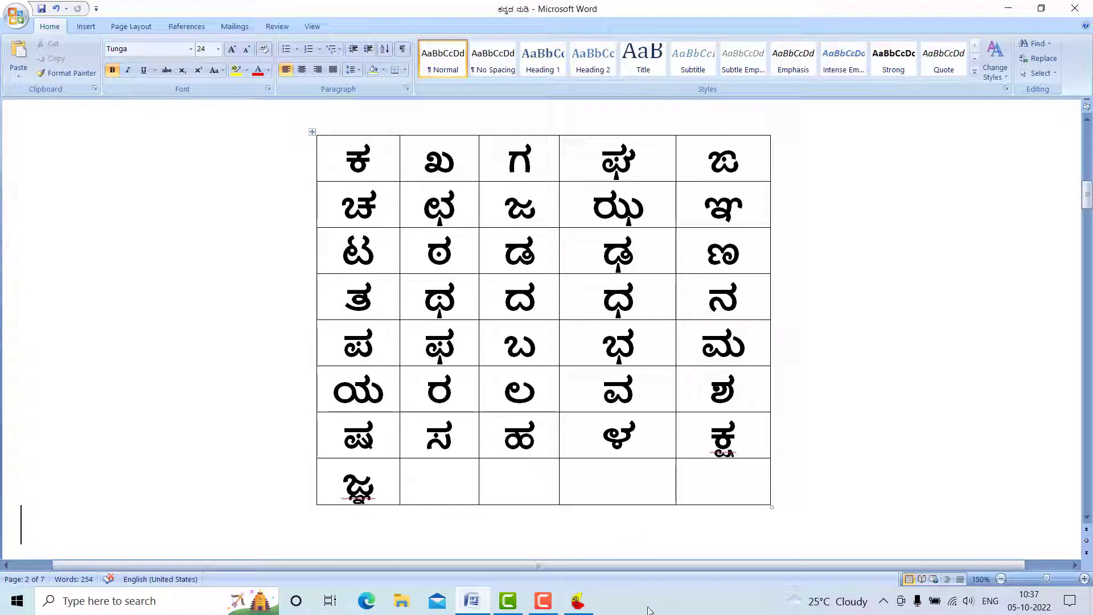
pyautogui.scroll(-3, 865, 398)
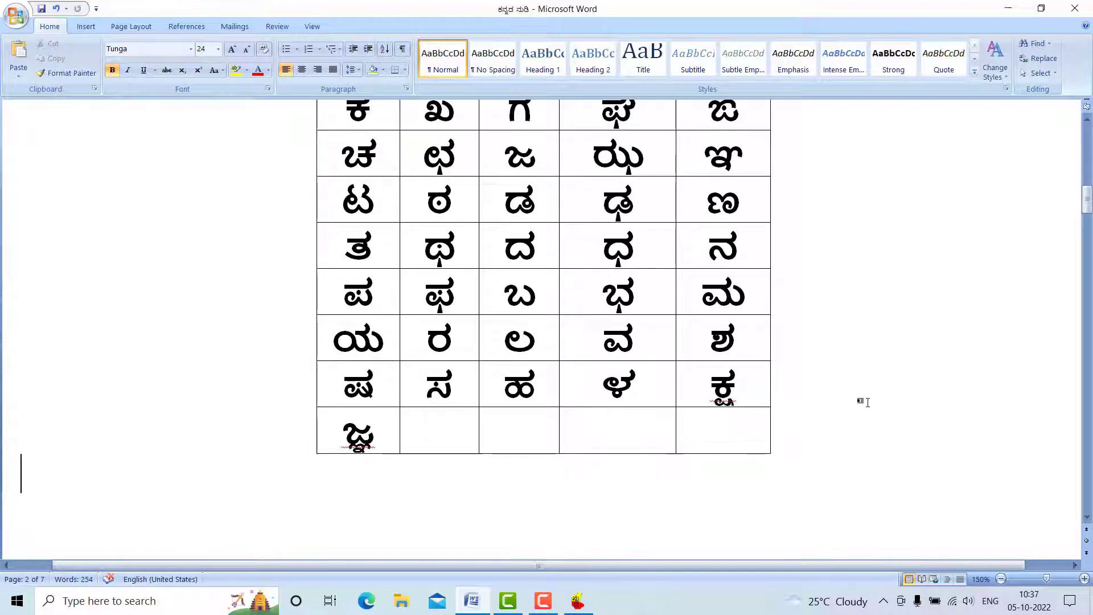
pyautogui.scroll(-1, 865, 401)
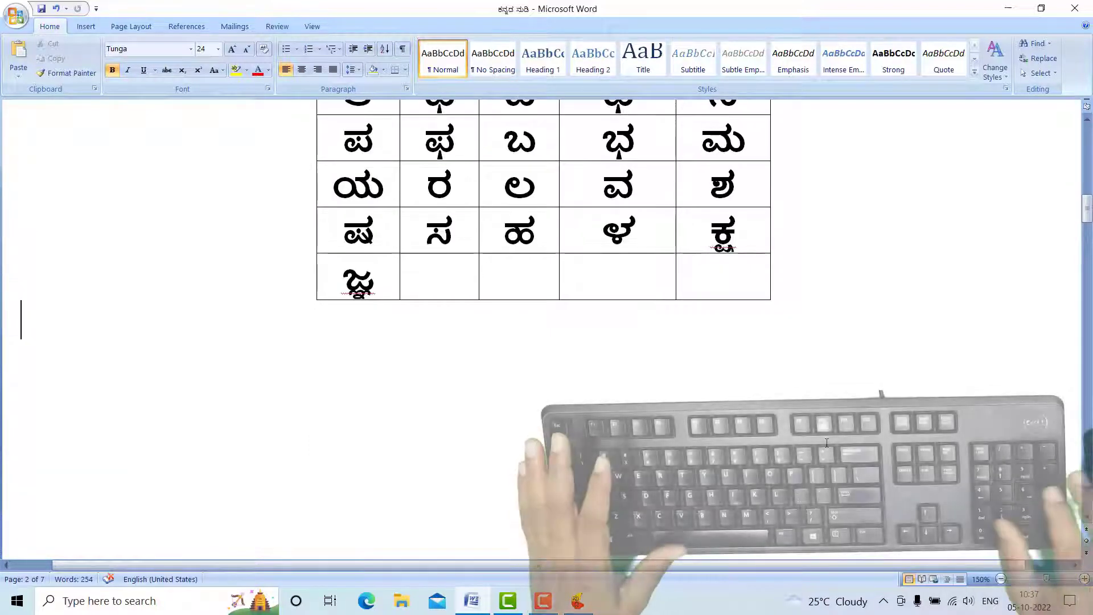
pyautogui.scroll(3, 826, 442)
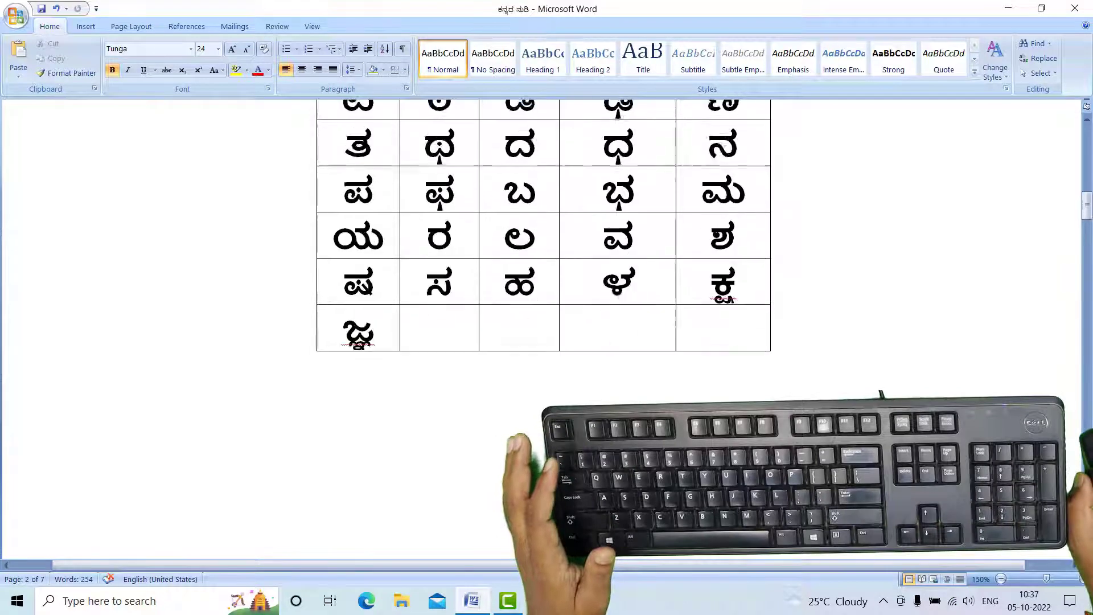
pyautogui.scroll(1, 543, 318)
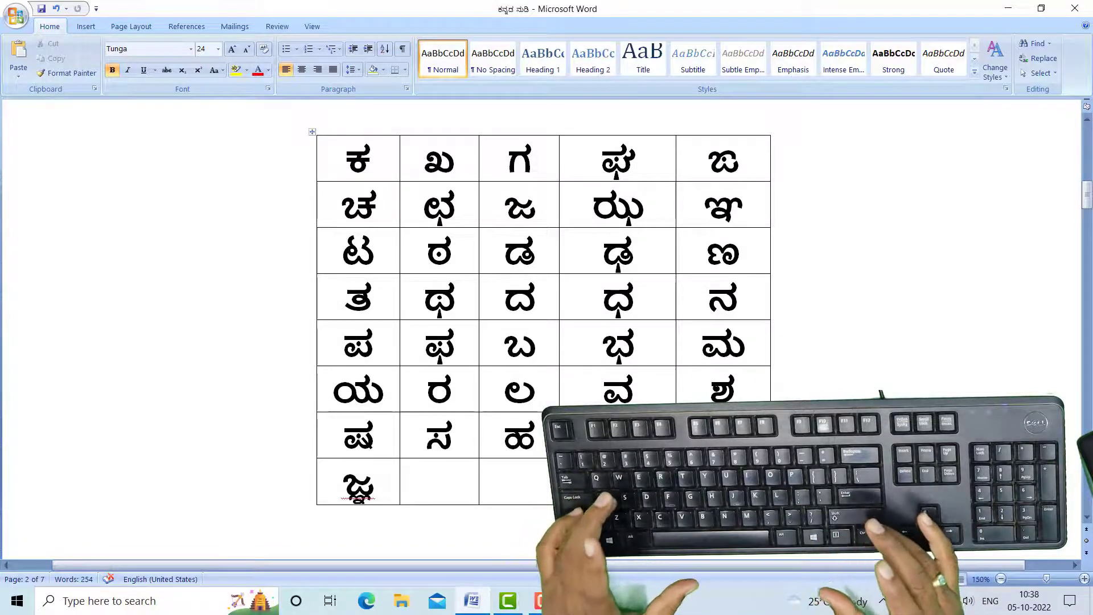
# Switch to Kannada input and type ಕಖಗಘಙ and ಚಛಜಝಞ as separate lines below the table
pyautogui.hotkey('alt', 'shift')
pyautogui.write('ಕ')
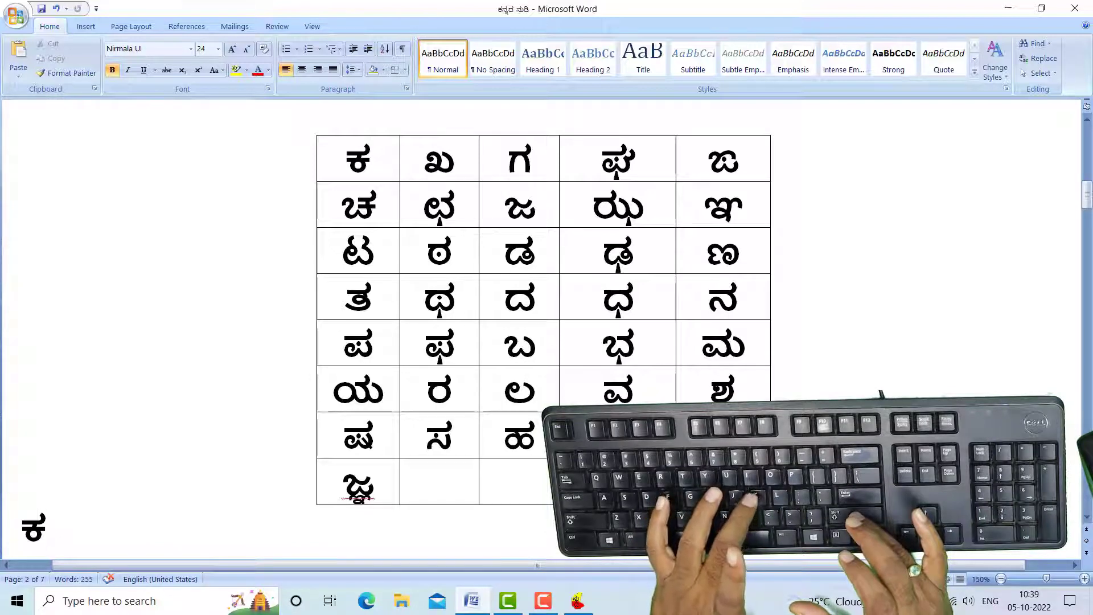
pyautogui.write('ಖ')
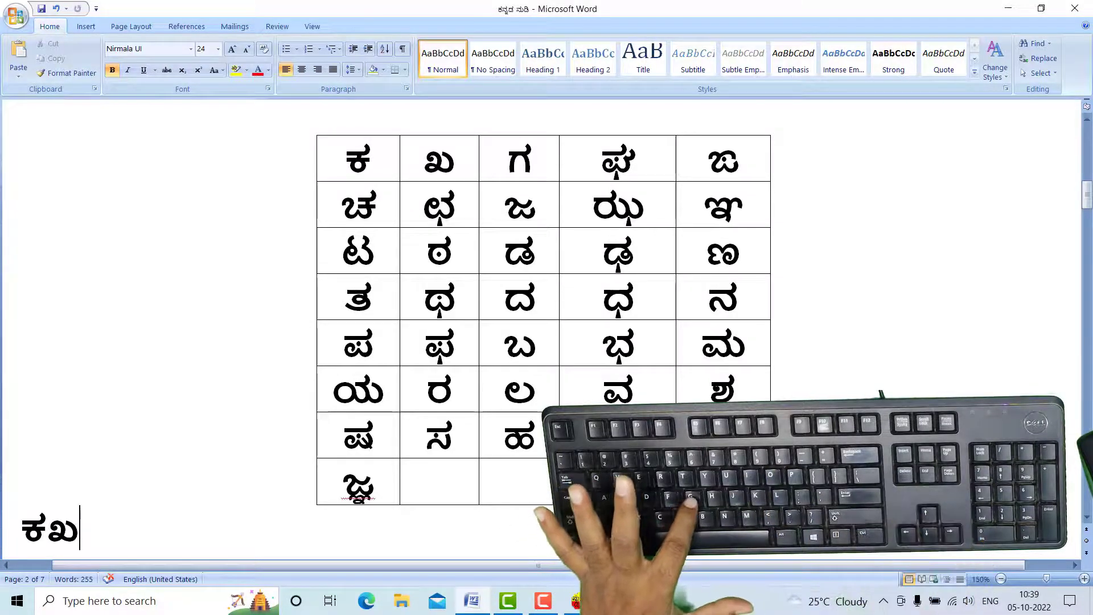
pyautogui.write('ಗ')
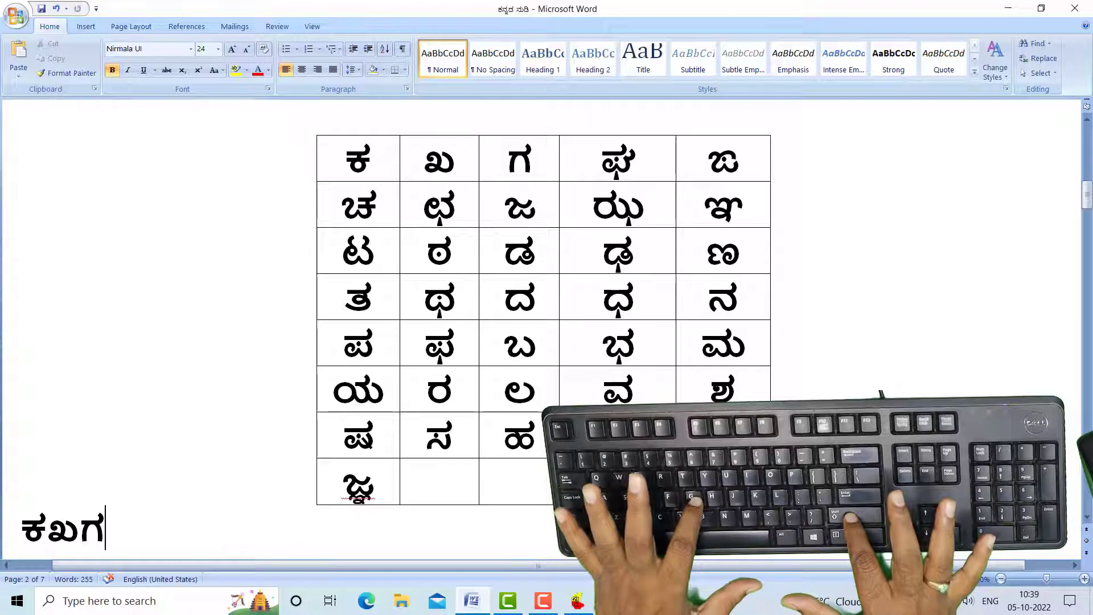
pyautogui.write('ಘ')
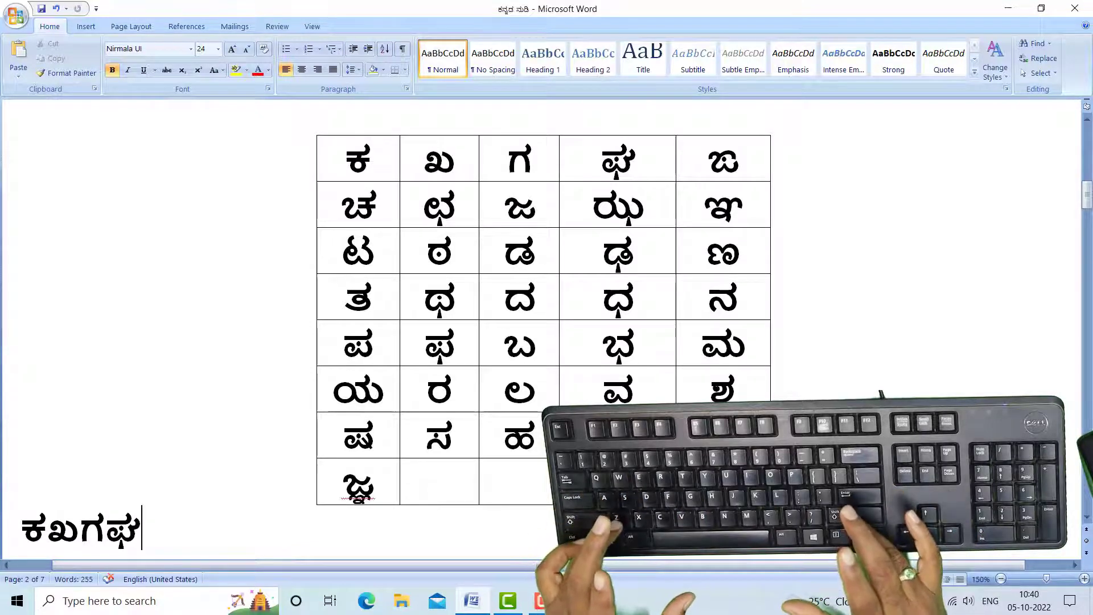
pyautogui.write('ಙ')
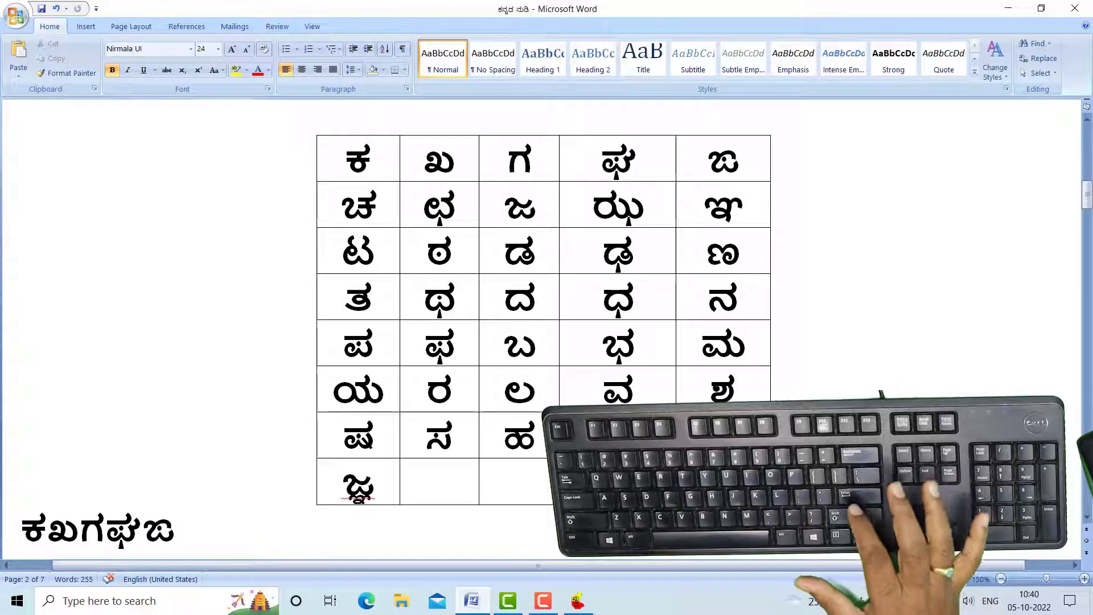
pyautogui.press('Return')
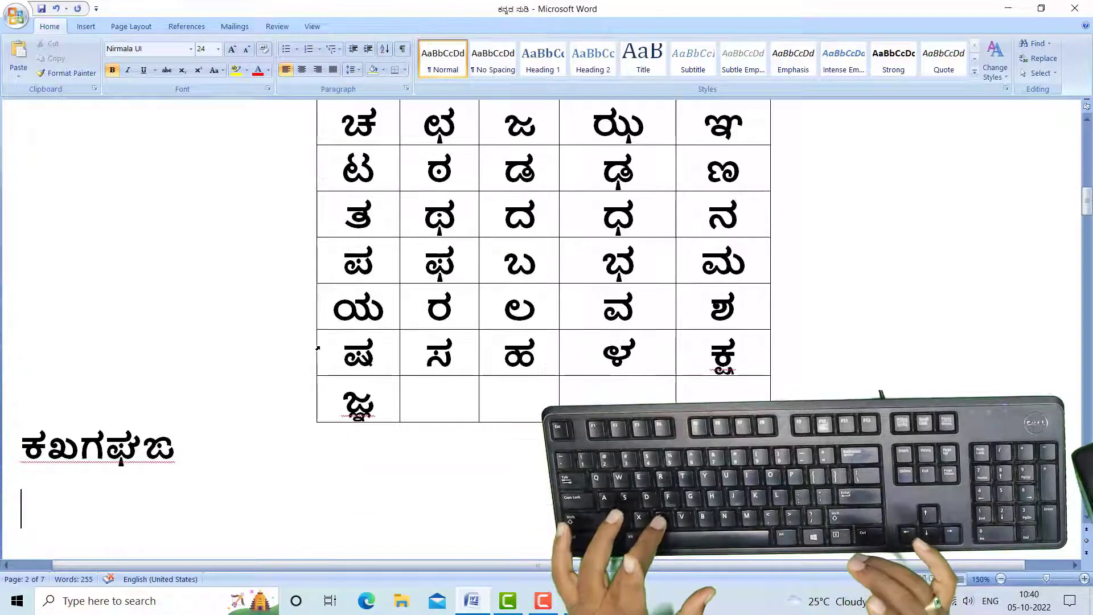
pyautogui.write('ಚ')
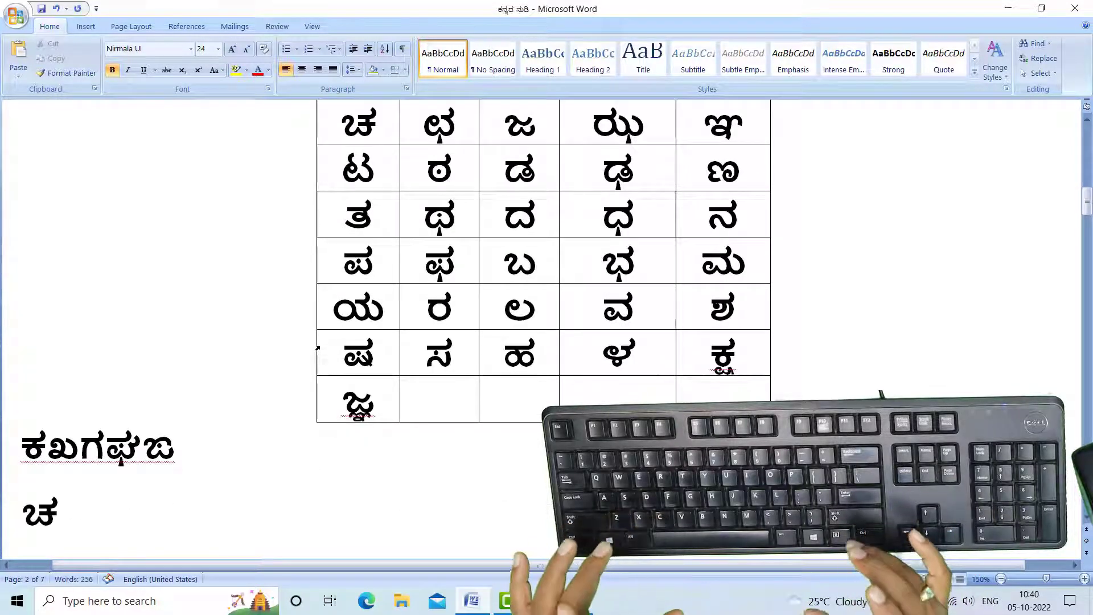
pyautogui.write('ಛ')
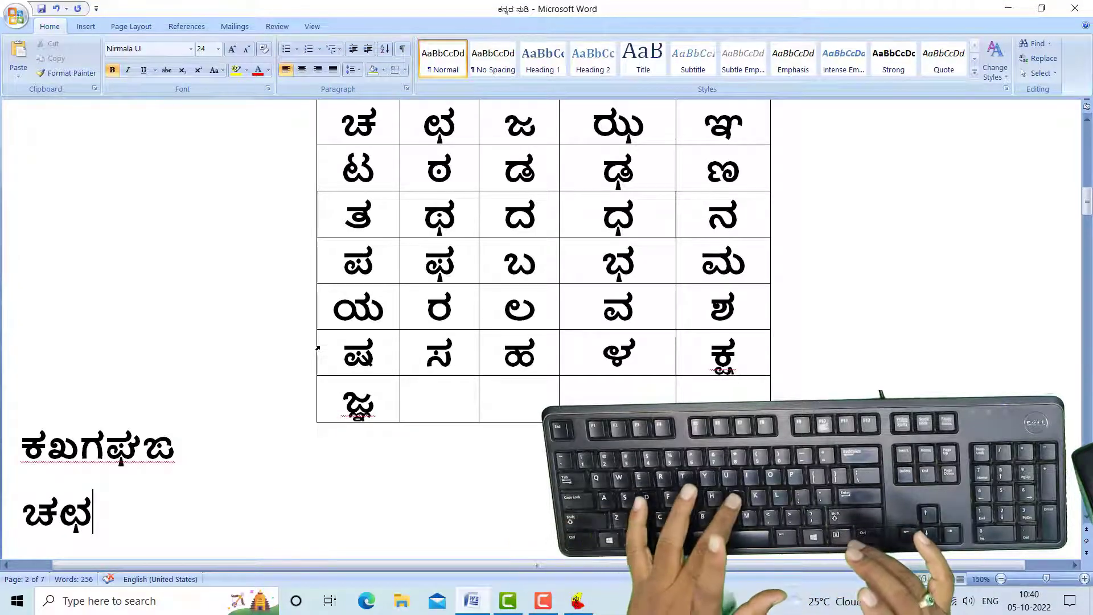
pyautogui.write('ಜಝ')
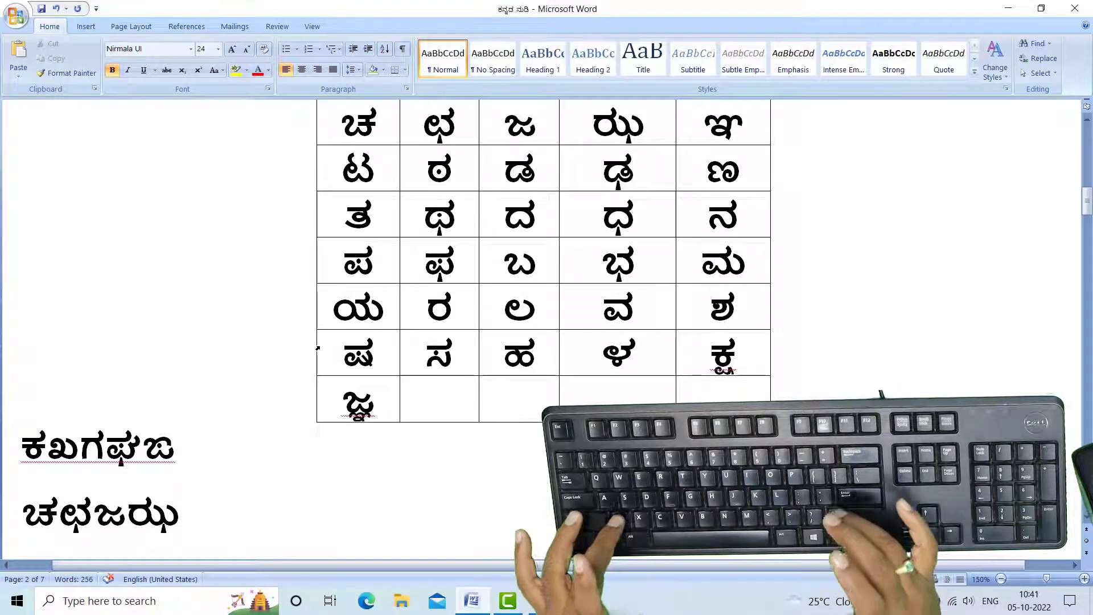
pyautogui.write('ಞ')
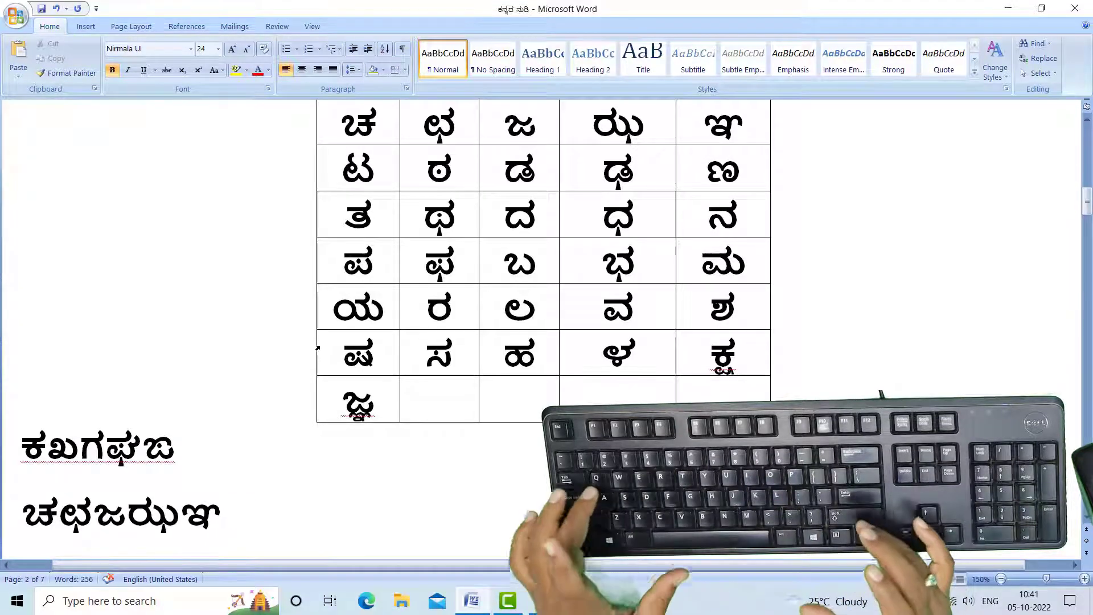
pyautogui.press('Return')
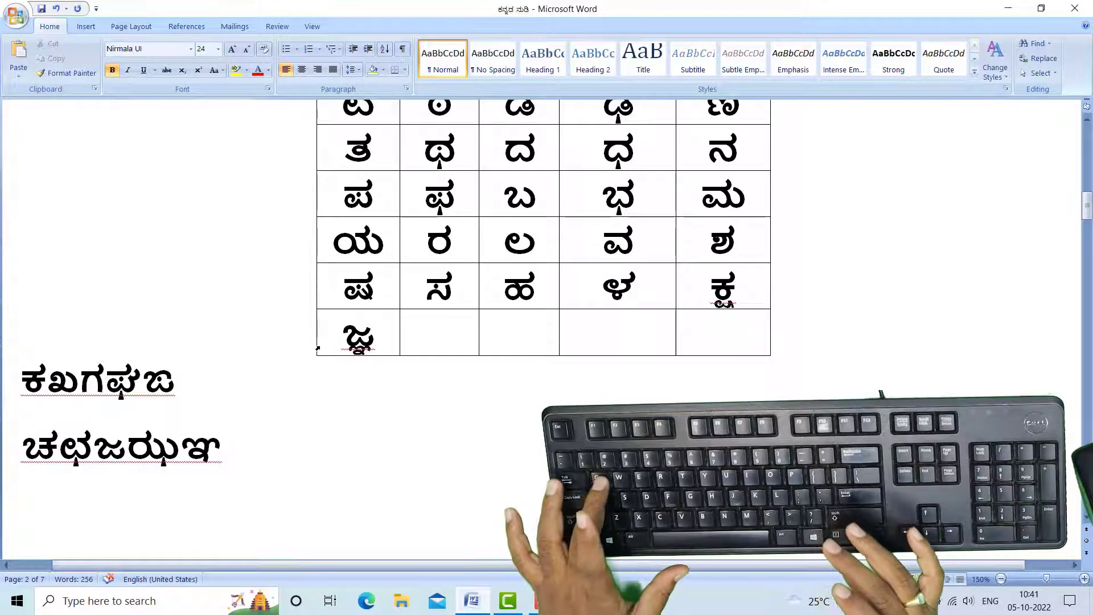
# Type the consonant rows ಟ–ಣ, ತಥದಧನ and ಪಫಬಭಮ, then ಯರಲವಶಷಸಹಳ on a sixth line
pyautogui.write('ಟ')
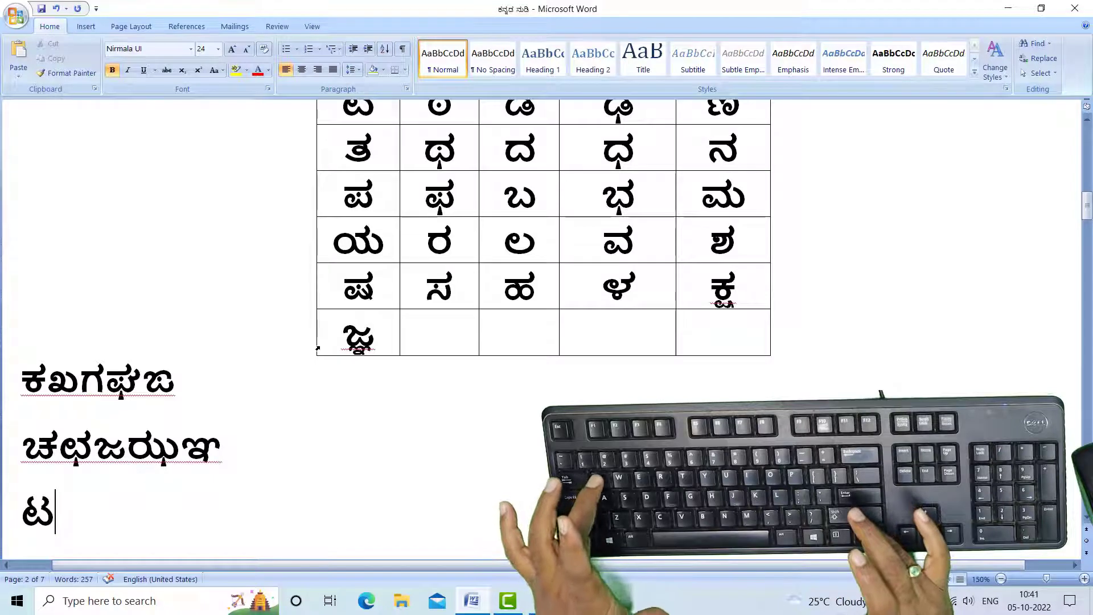
pyautogui.write('ರ')
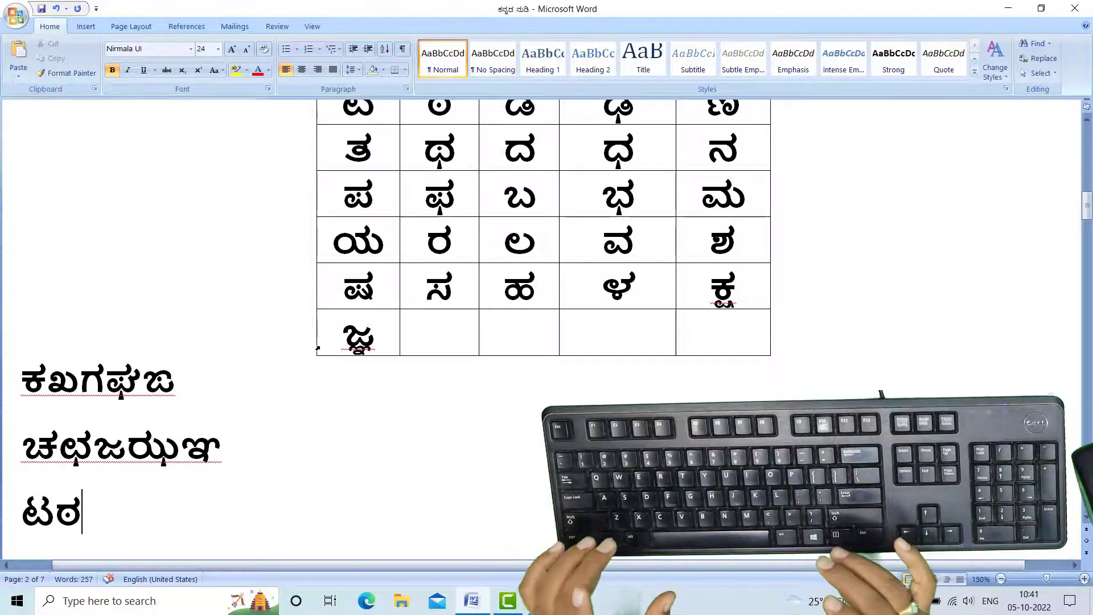
pyautogui.write('ಡ')
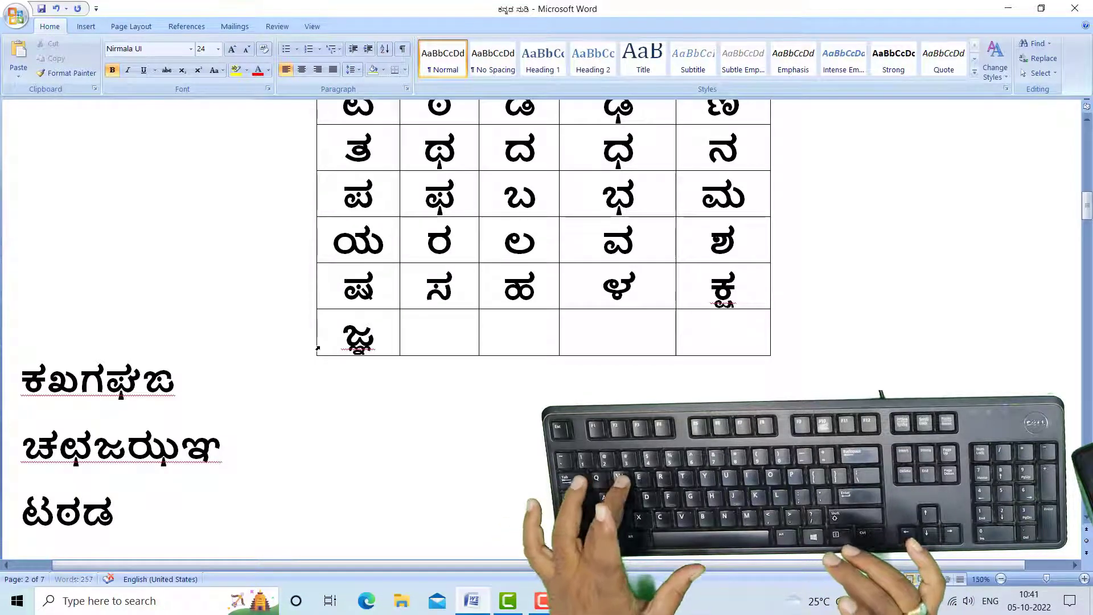
pyautogui.write('ಢ')
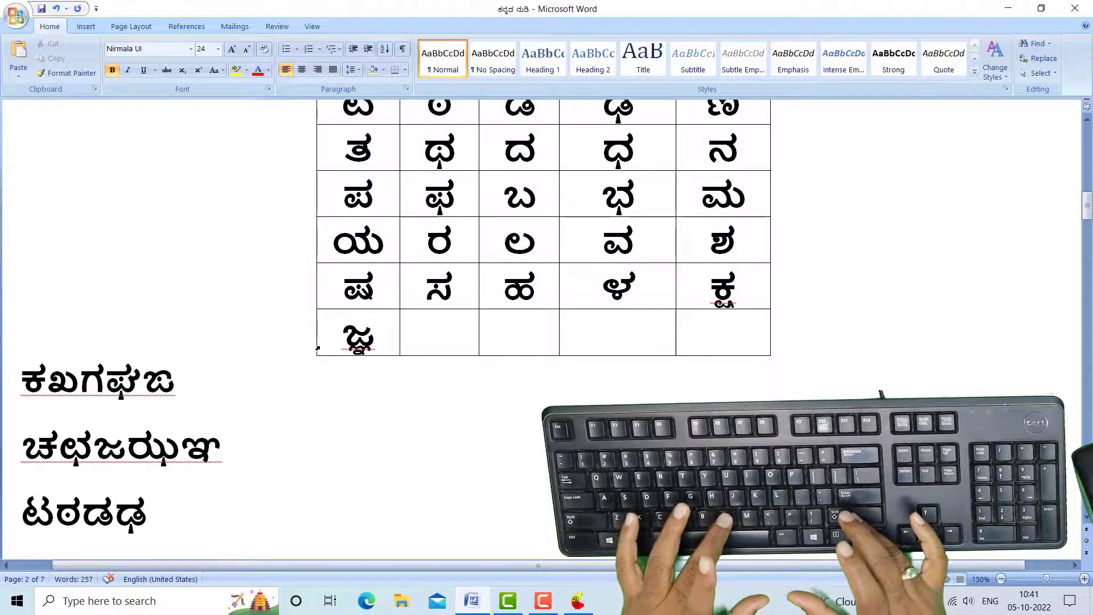
pyautogui.write('ಣ')
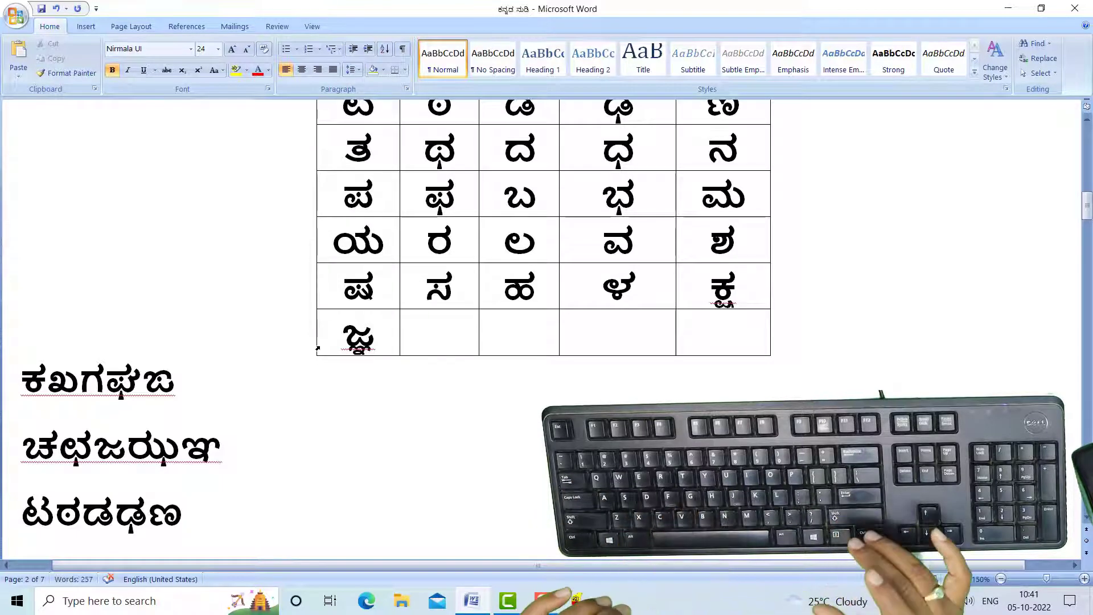
pyautogui.press('Return')
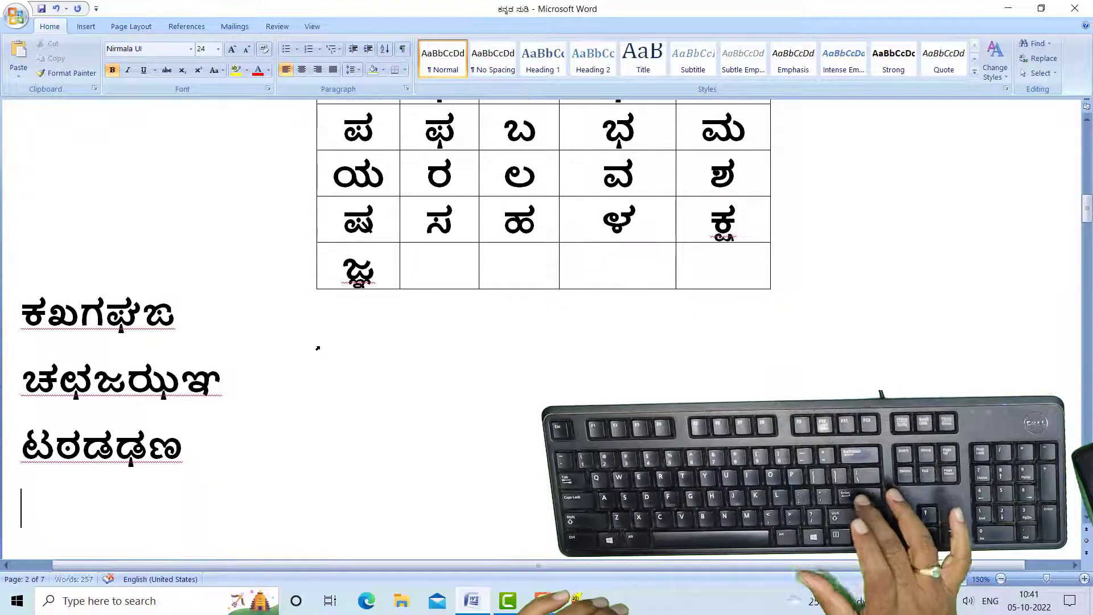
pyautogui.write('ತ')
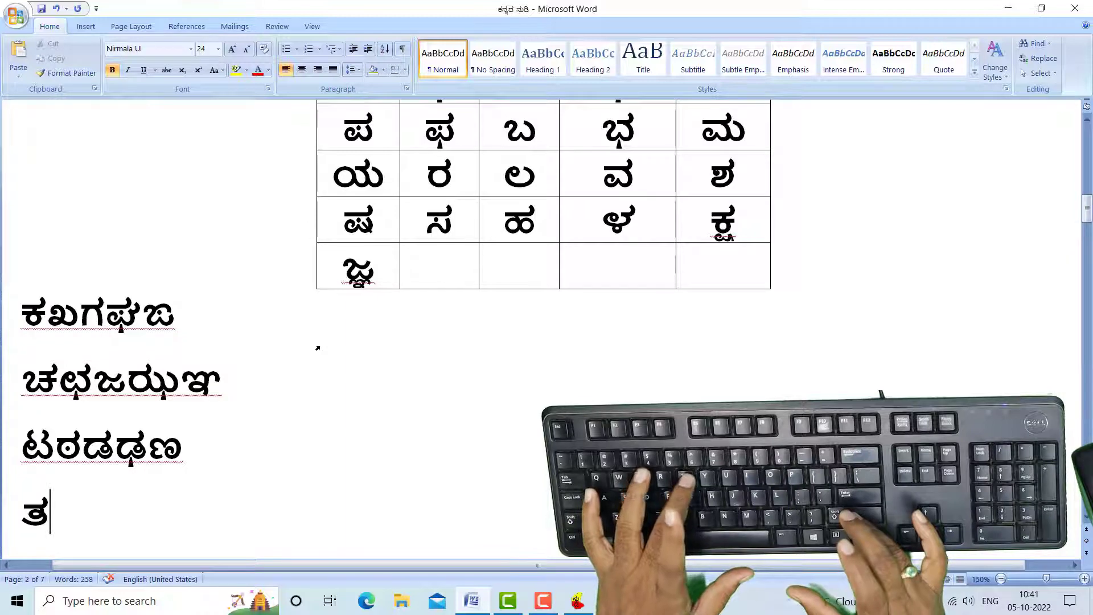
pyautogui.write('ಥ')
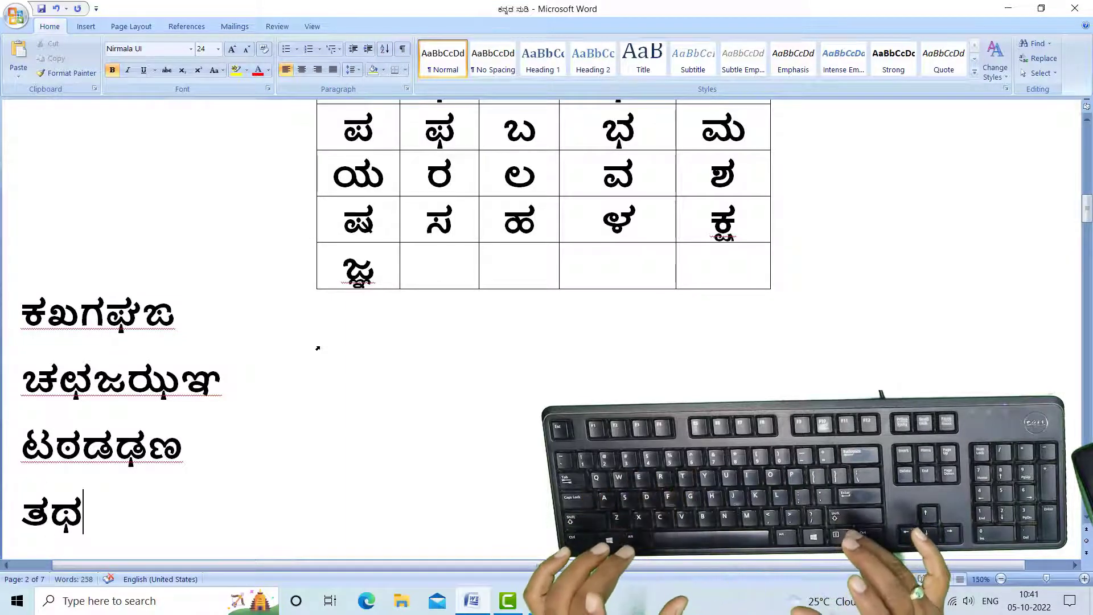
pyautogui.write('ದ')
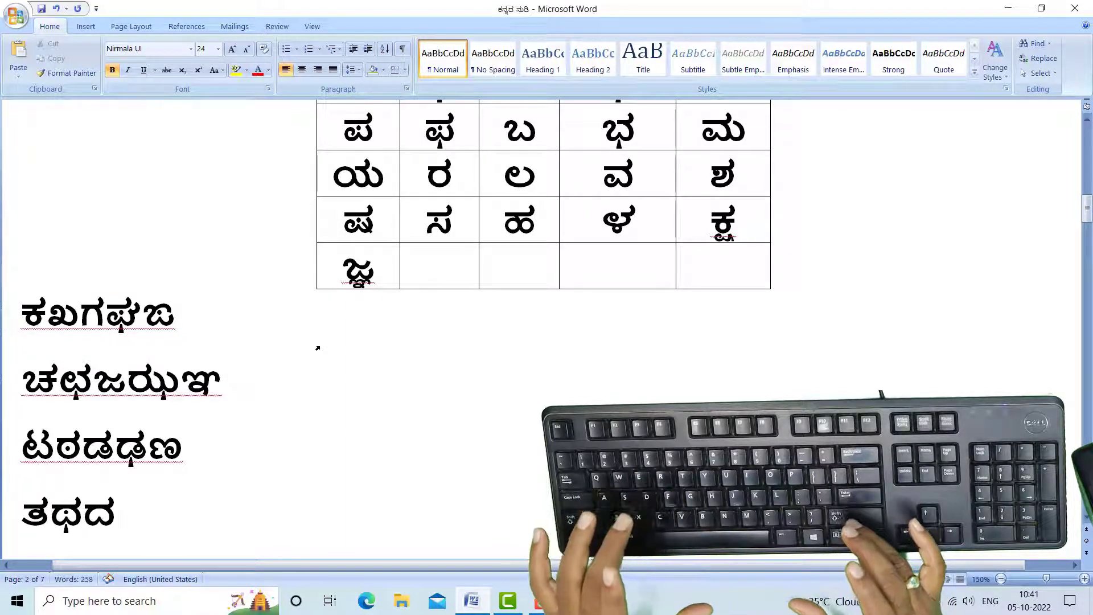
pyautogui.write('ಧ')
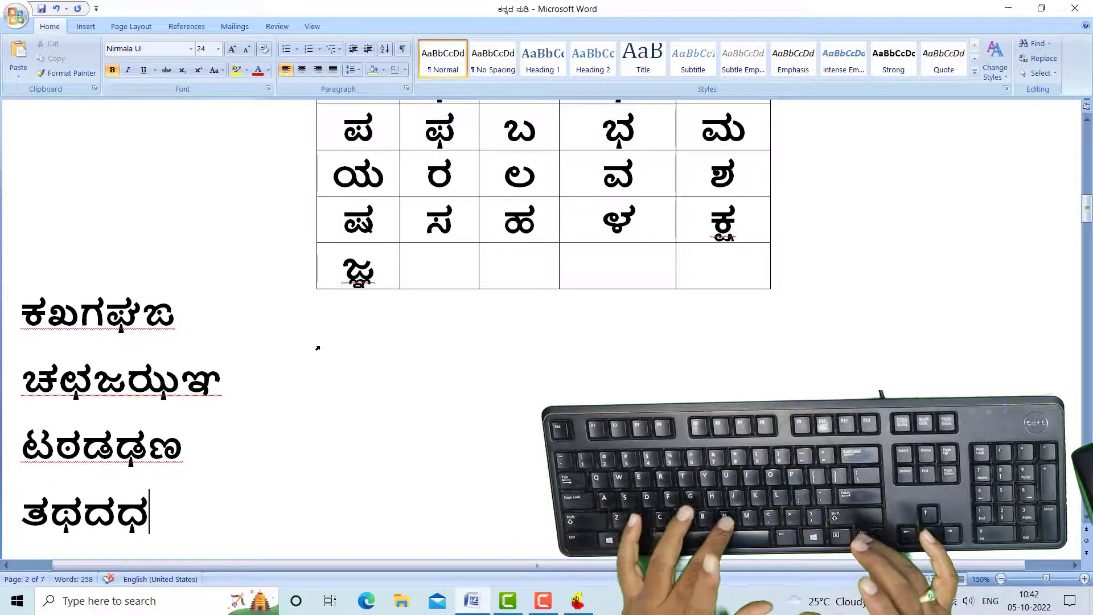
pyautogui.write('ನ')
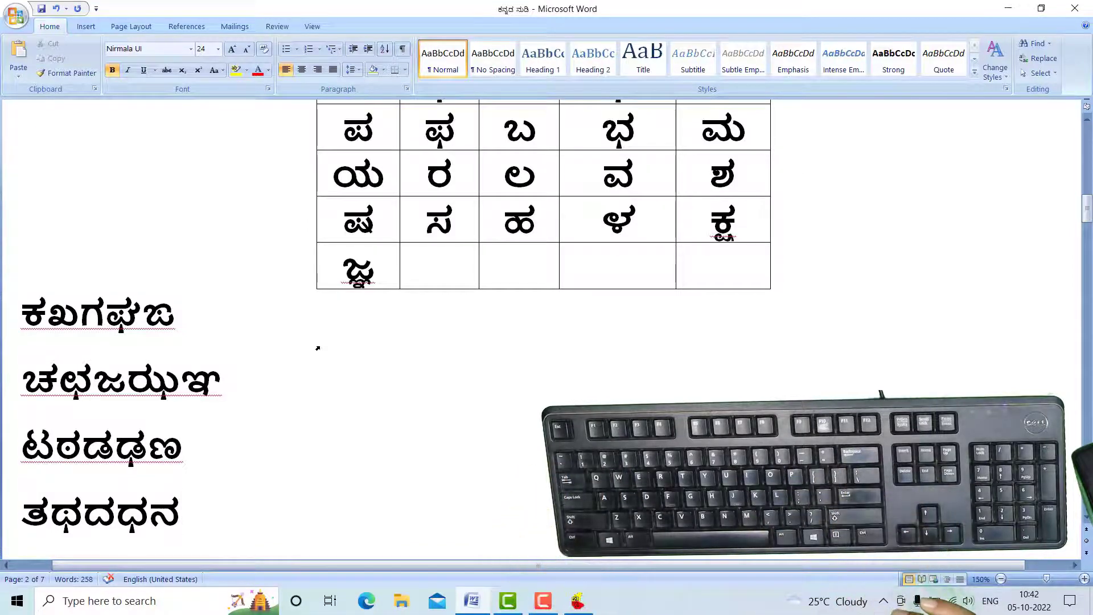
pyautogui.press('Return')
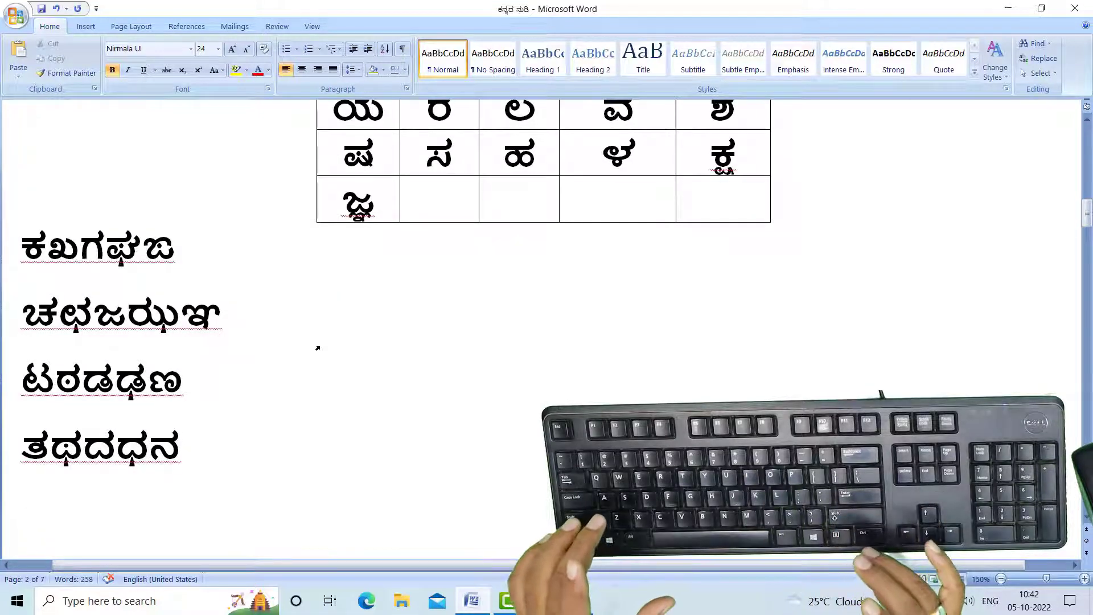
pyautogui.write('ಪಫ')
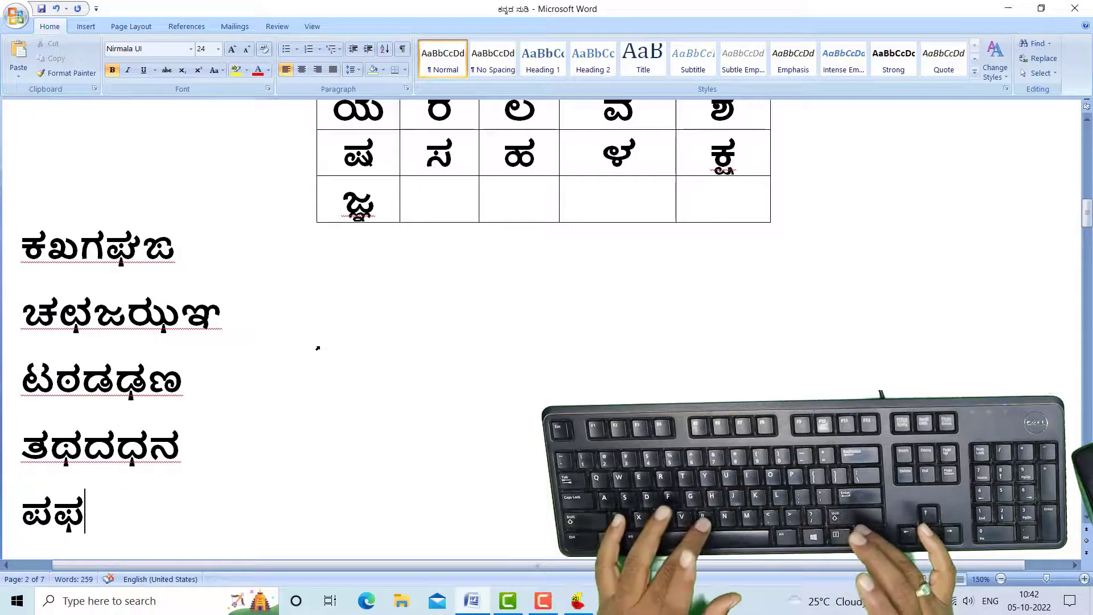
pyautogui.write('ಬ')
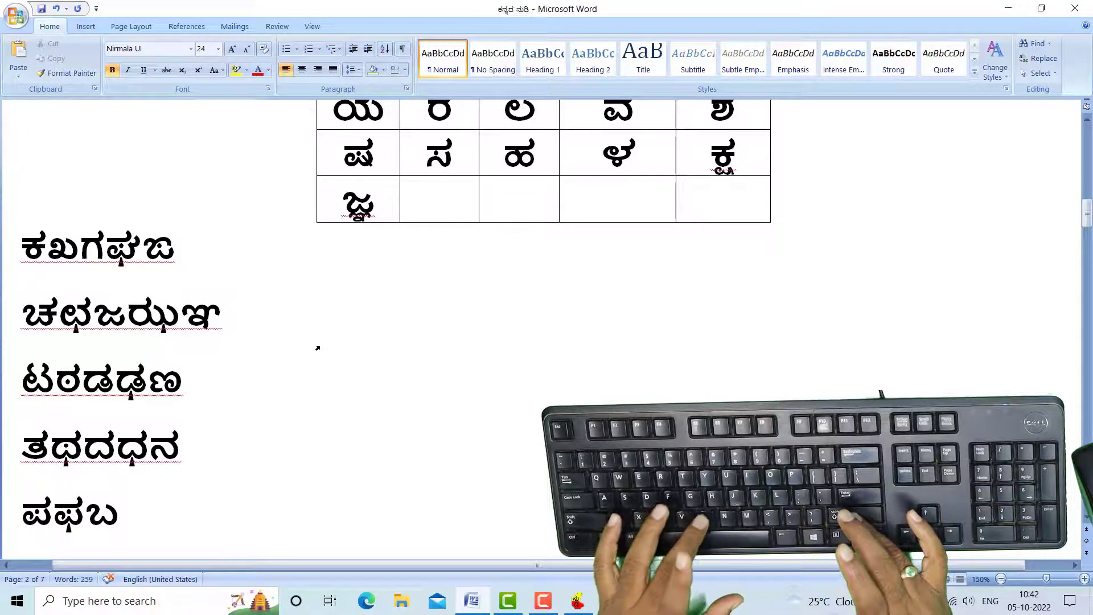
pyautogui.write('ಭಮ')
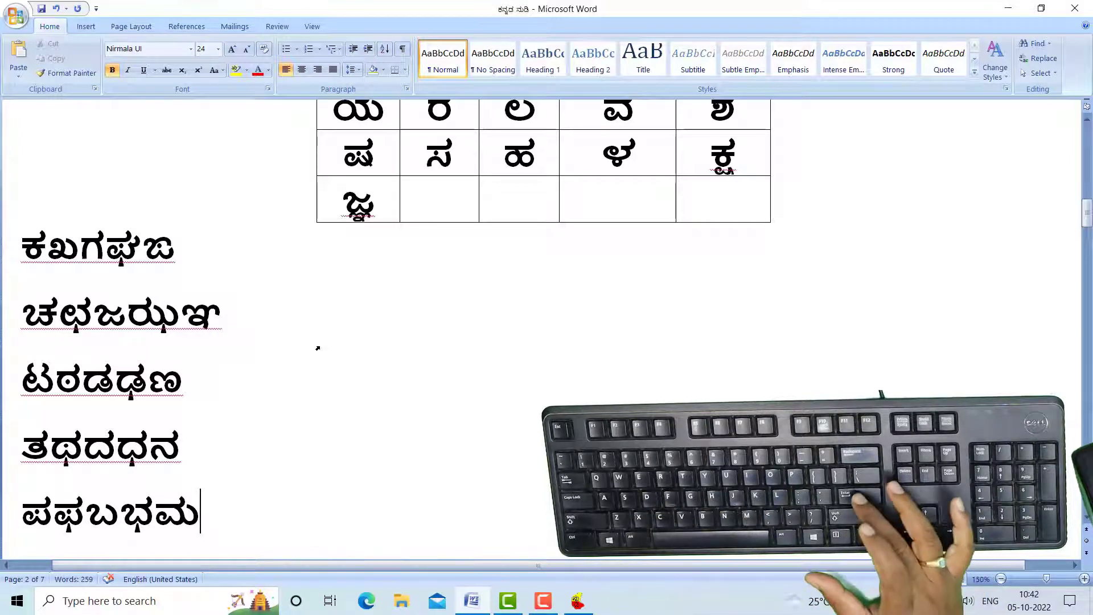
pyautogui.press('Return')
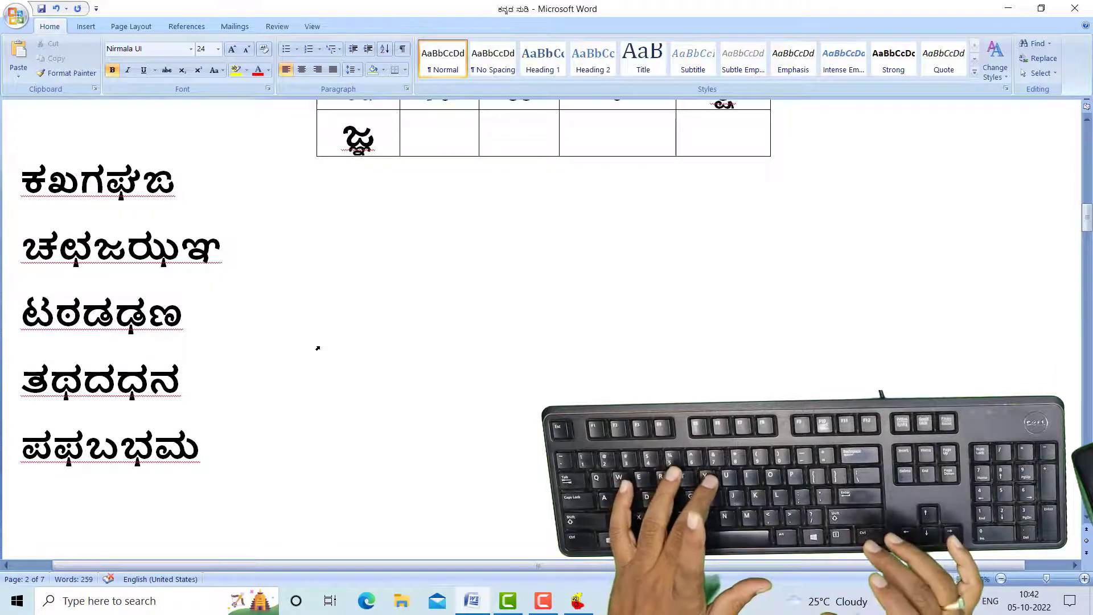
pyautogui.write('ಯ')
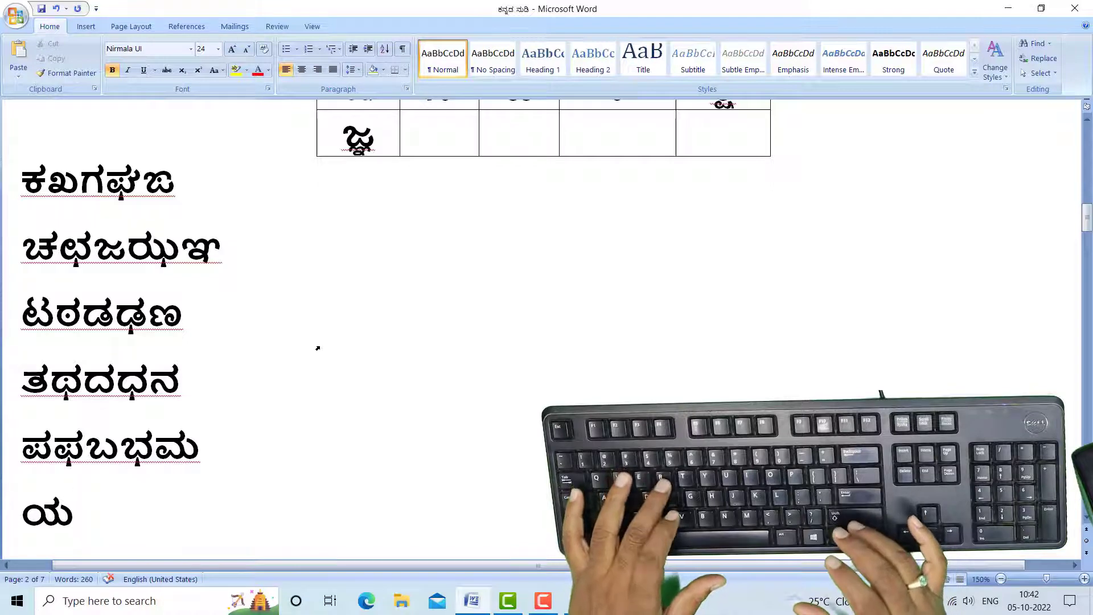
pyautogui.write('ರ')
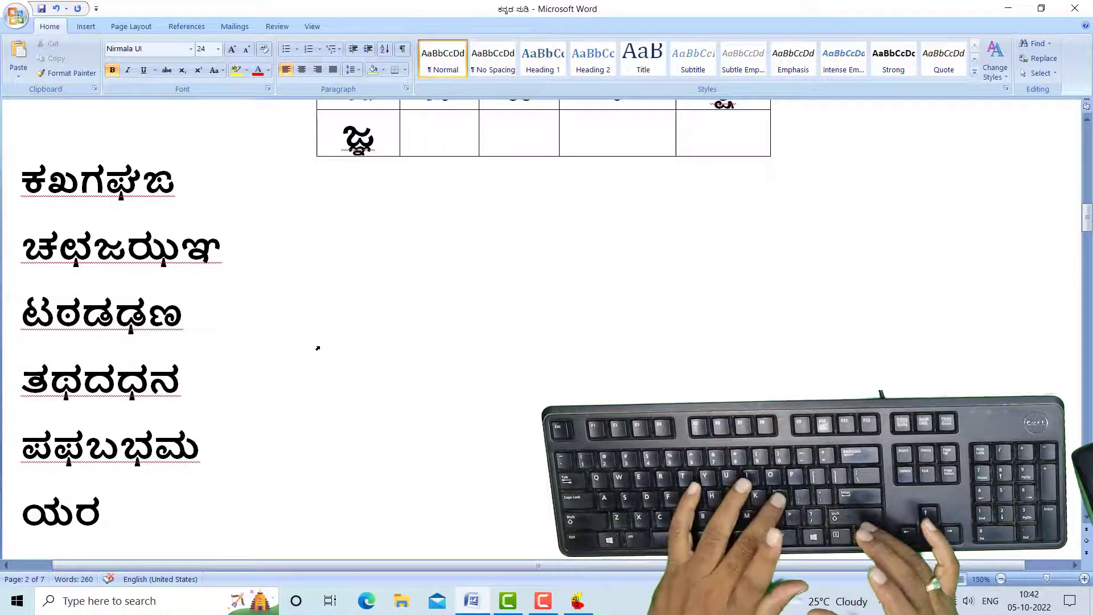
pyautogui.write('ಲ')
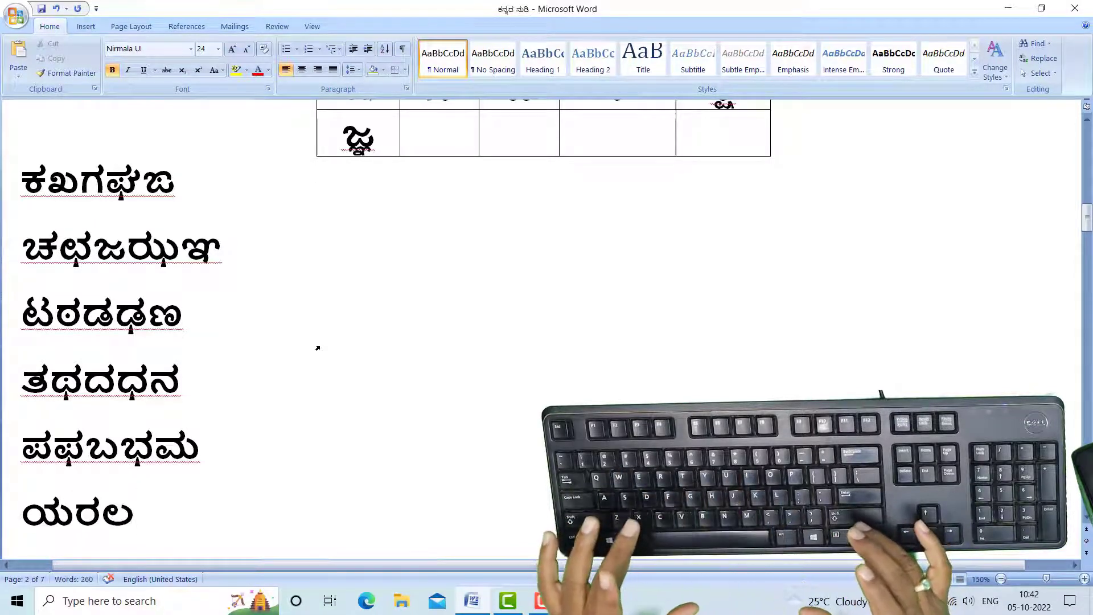
pyautogui.write('ವ')
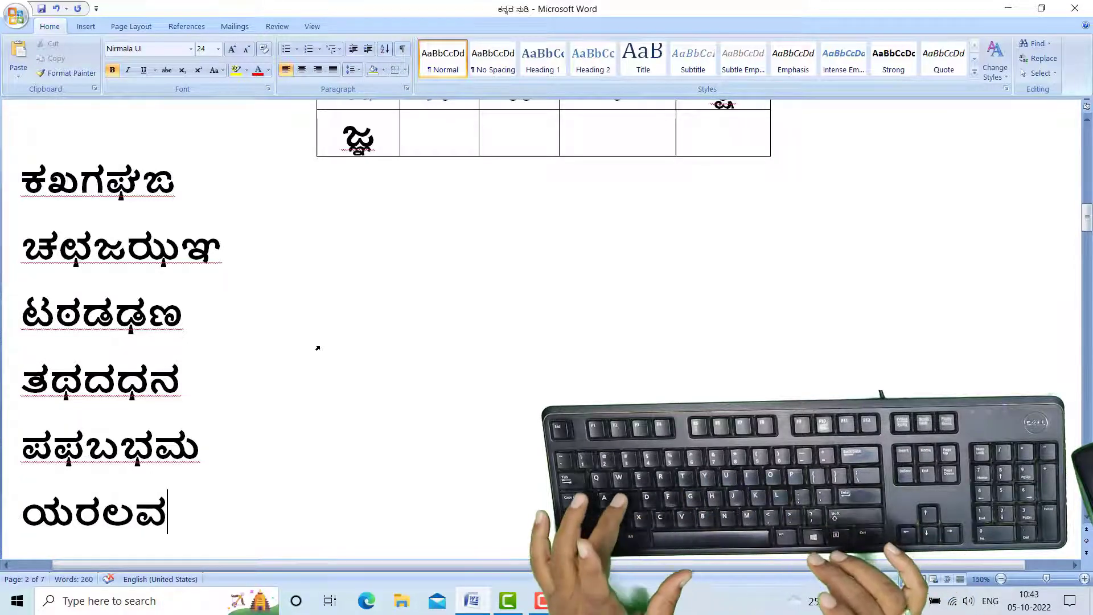
pyautogui.write('ಶ')
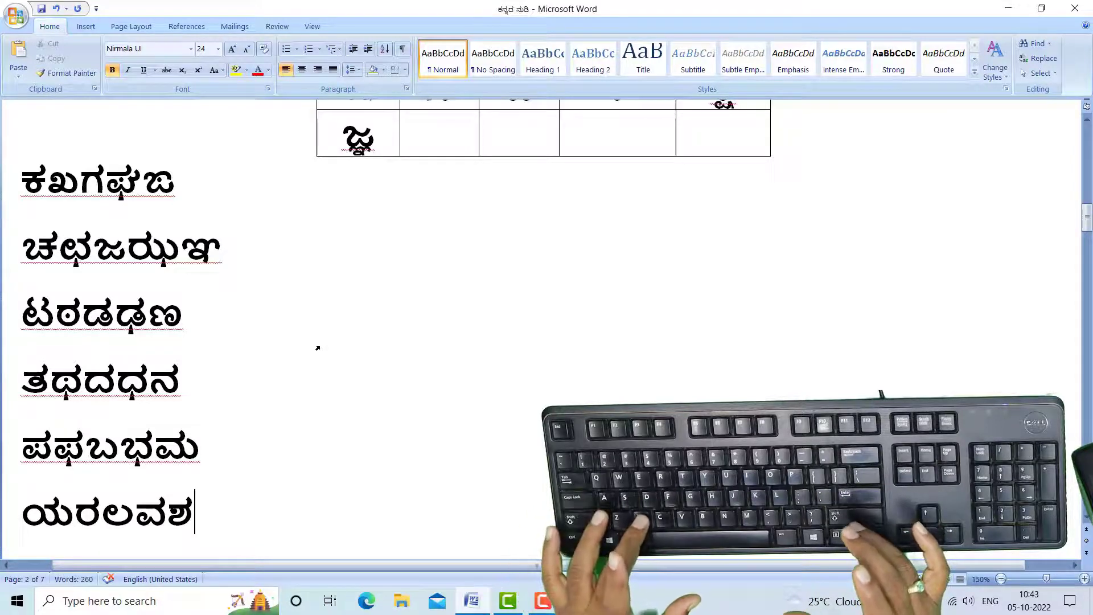
pyautogui.write('ಷ')
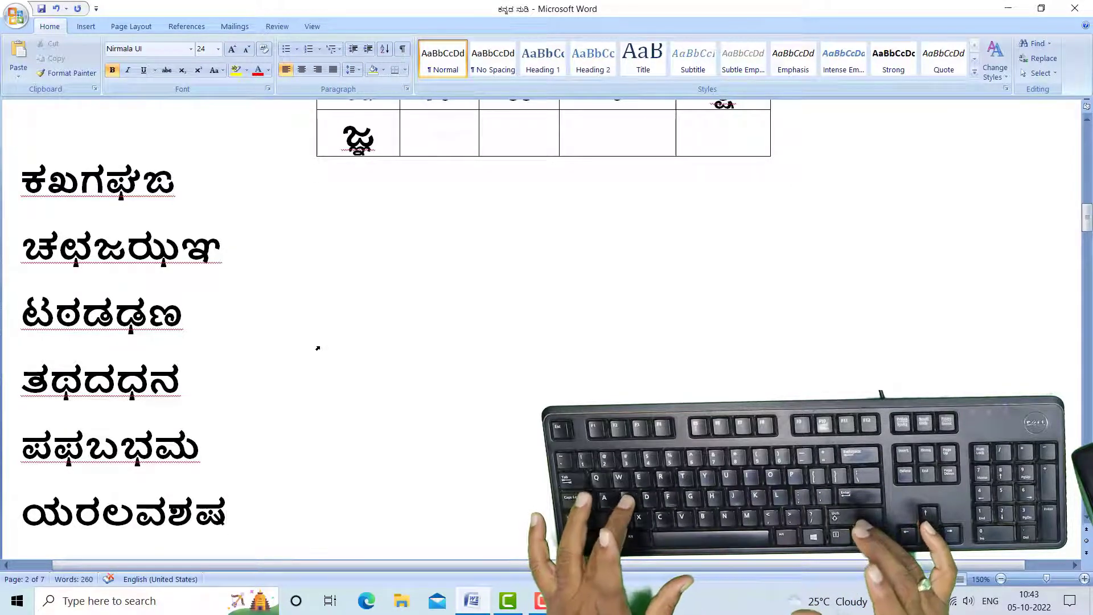
pyautogui.write('ಸಹ')
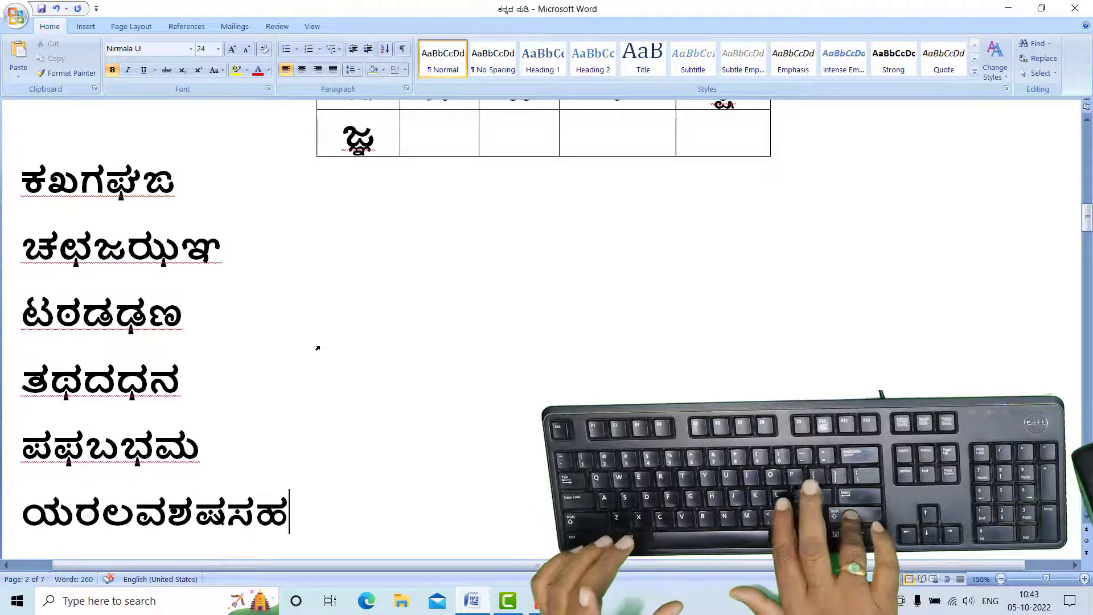
pyautogui.write('ಳ')
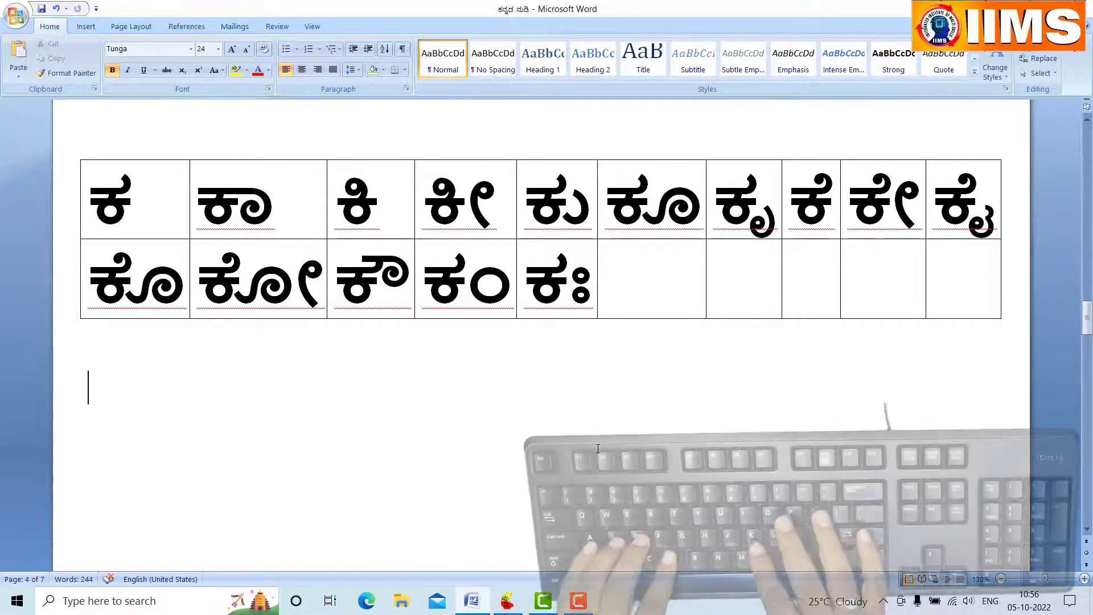
# Type ಕ below the table, enlarge it to 48 points, and switch Nudi to Kannada input
pyautogui.write('ಕ')
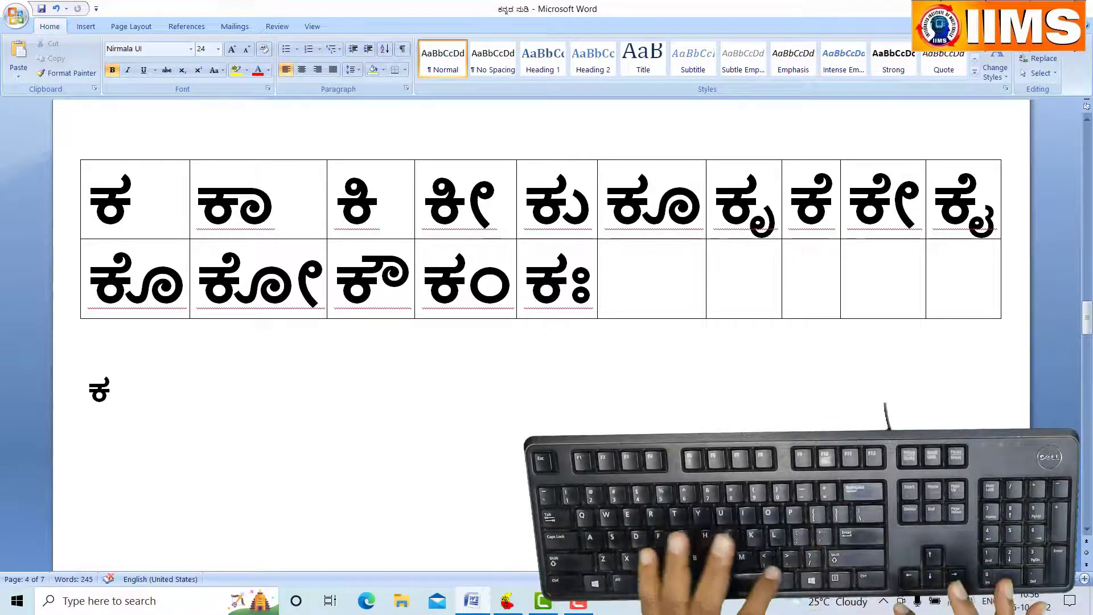
pyautogui.hotkey('shift', 'Left')
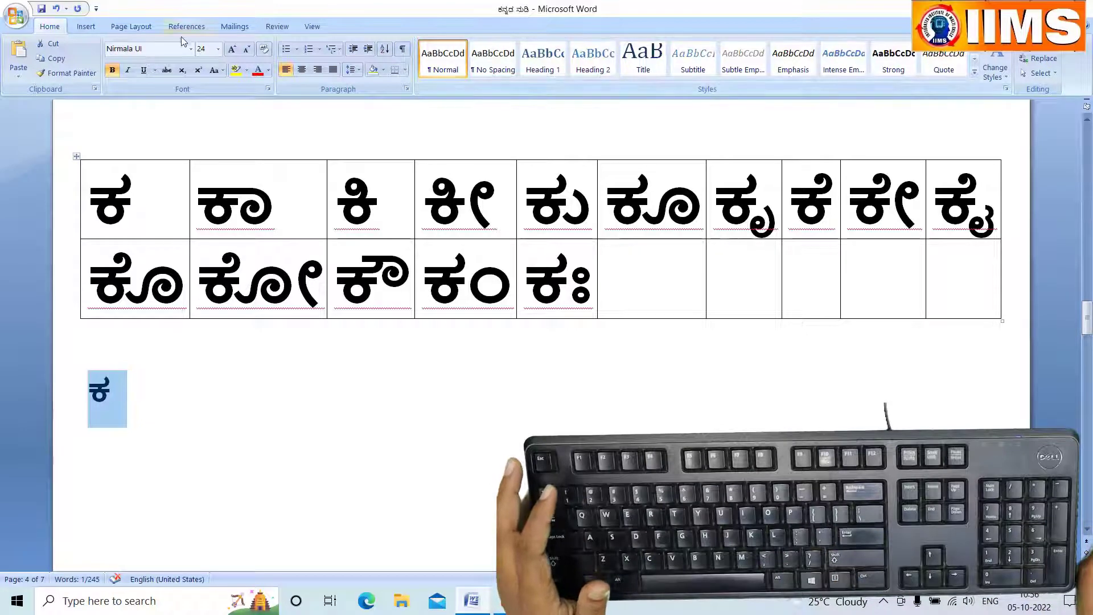
pyautogui.click(232, 50)
pyautogui.click(232, 50)
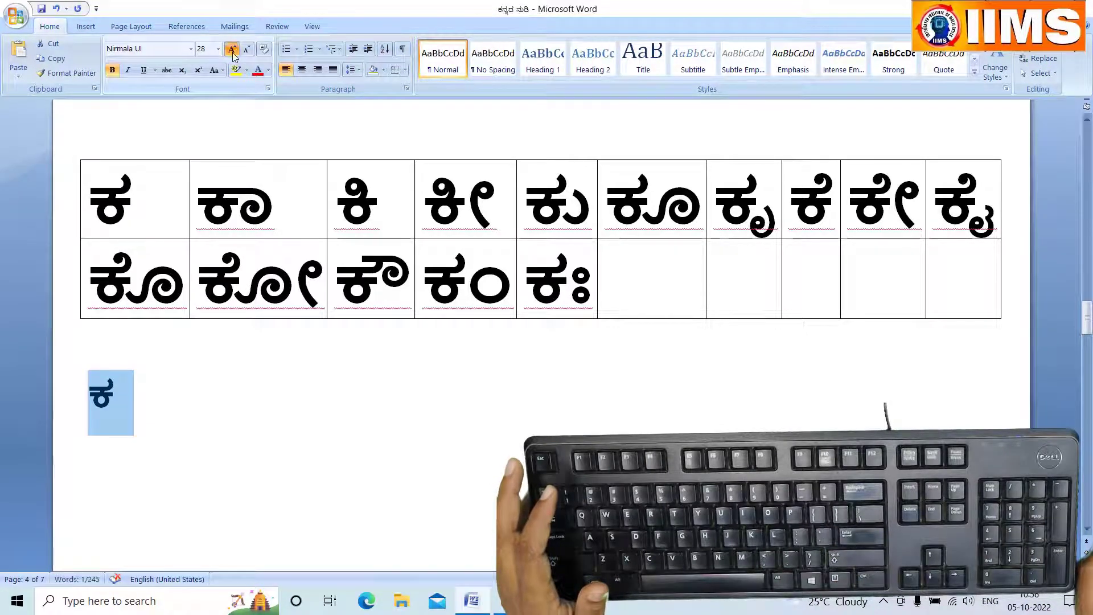
pyautogui.click(232, 50)
pyautogui.click(232, 50)
pyautogui.press('Right')
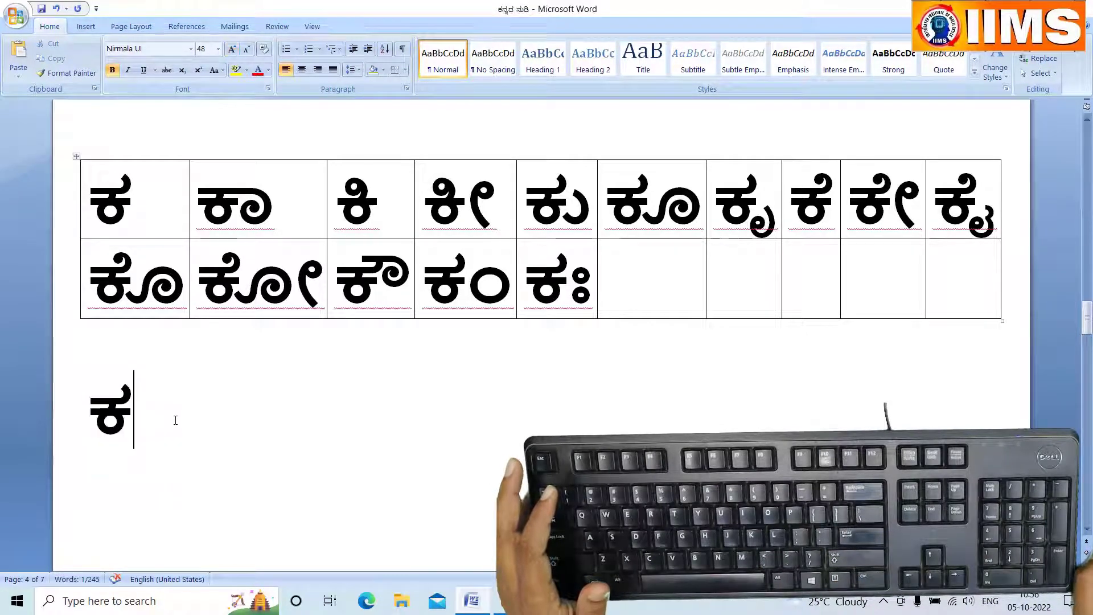
pyautogui.hotkey('alt', 'shift')
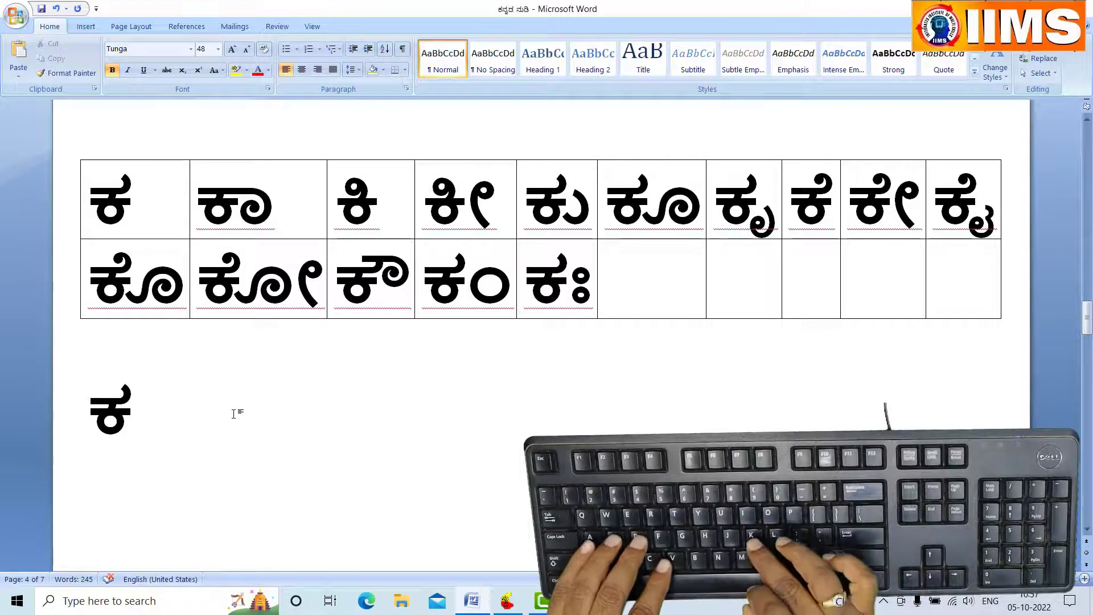
# Add ಕಾ ಕಿ ಕೀ ಕು ಕೂ ಕೃ ಕೆ ಕೇ ಕೈ ಕೊ ಕೋ after ಕ using Nudi codes, then start a new line
pyautogui.write('ಕ')
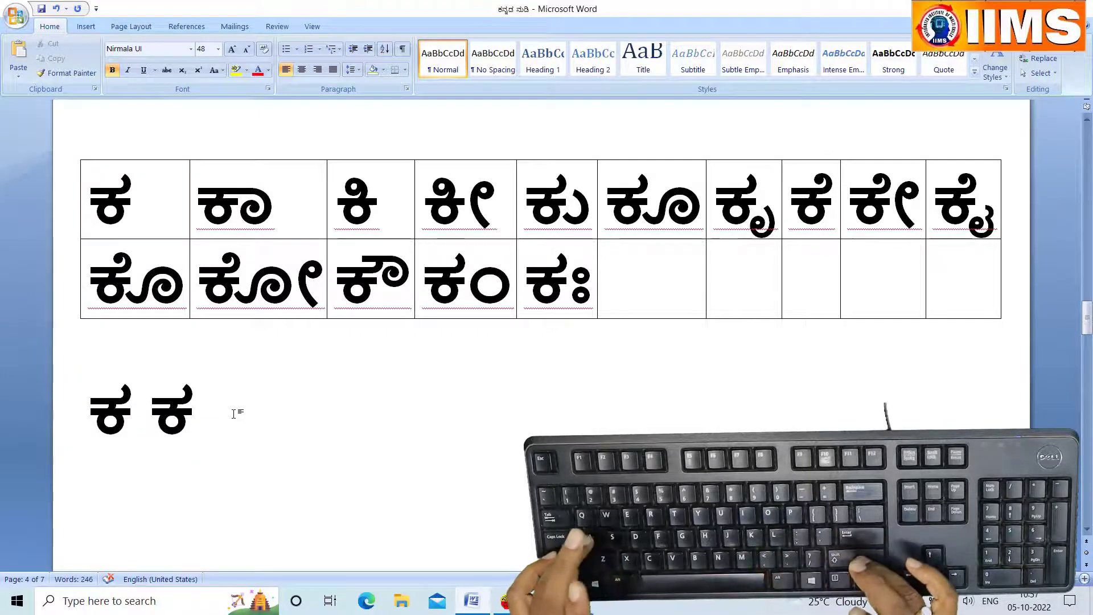
pyautogui.write('A')
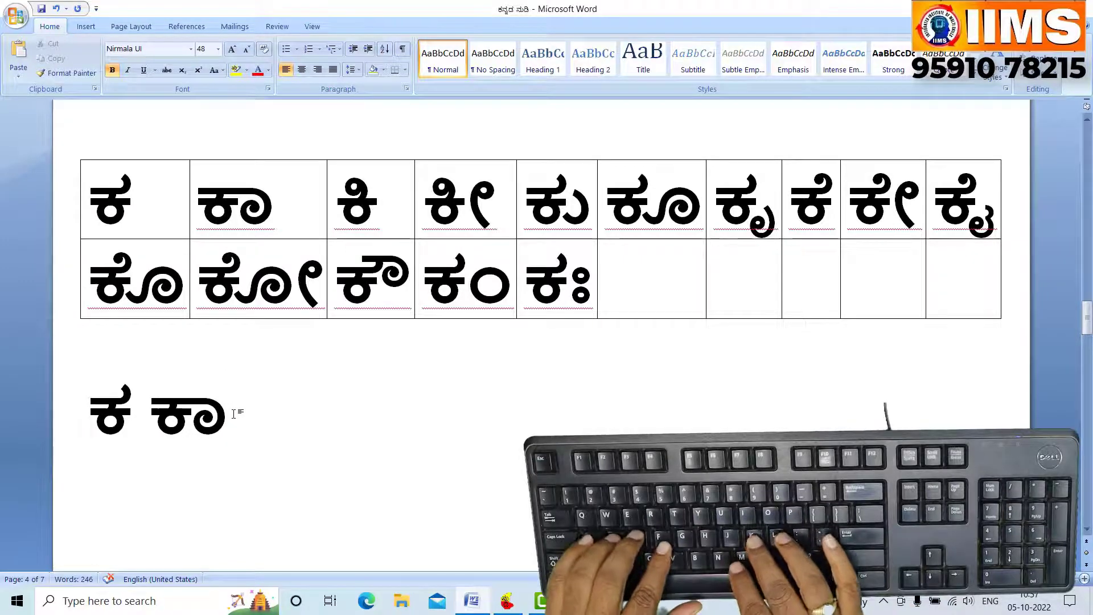
pyautogui.write('ಕ')
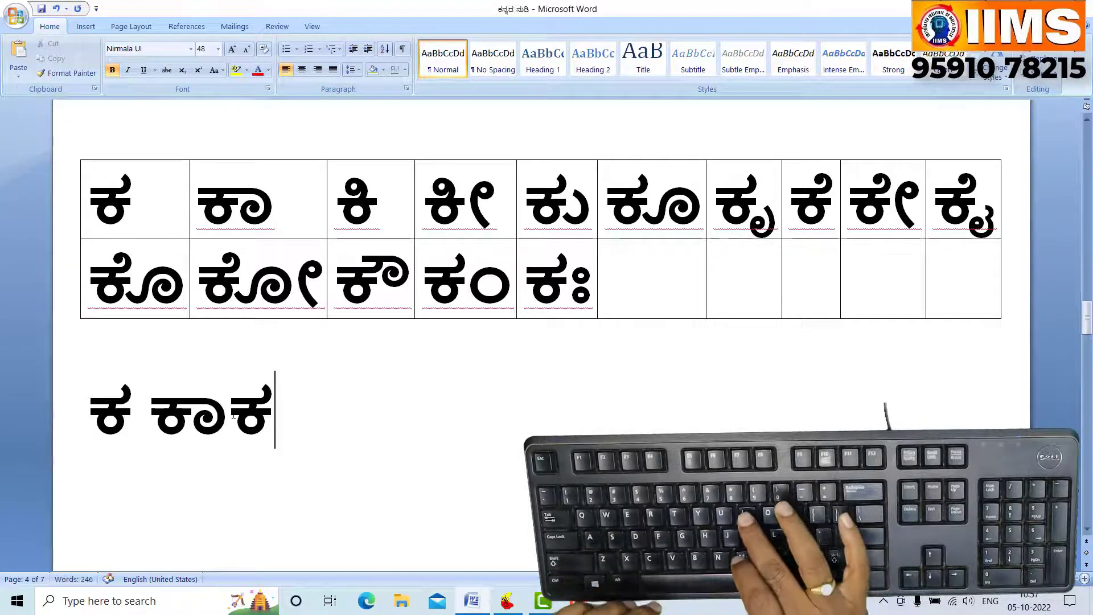
pyautogui.write('ಿ')
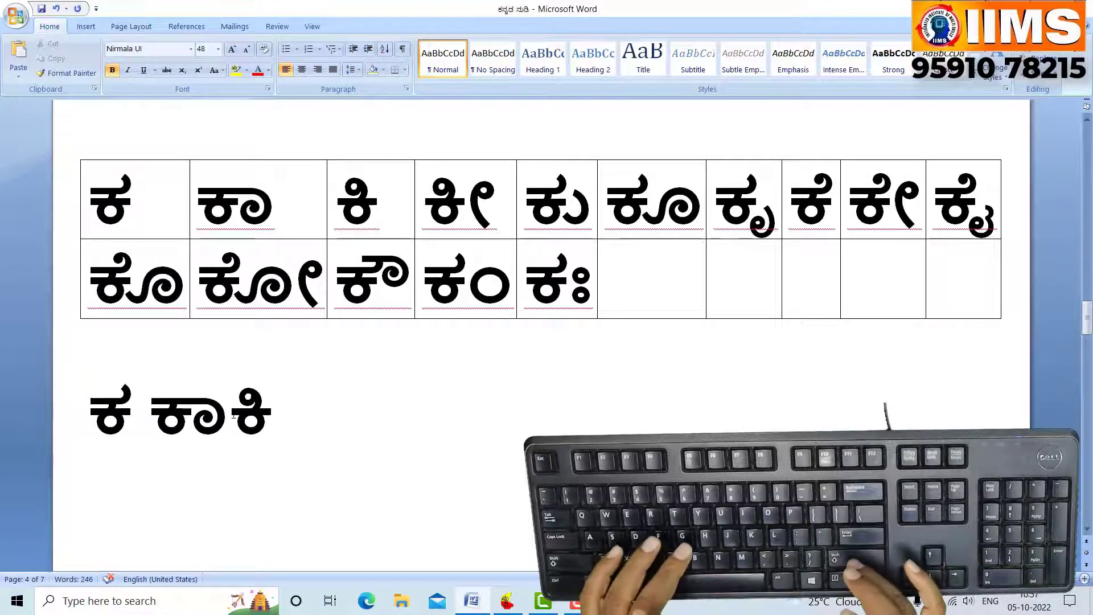
pyautogui.write('ಕ')
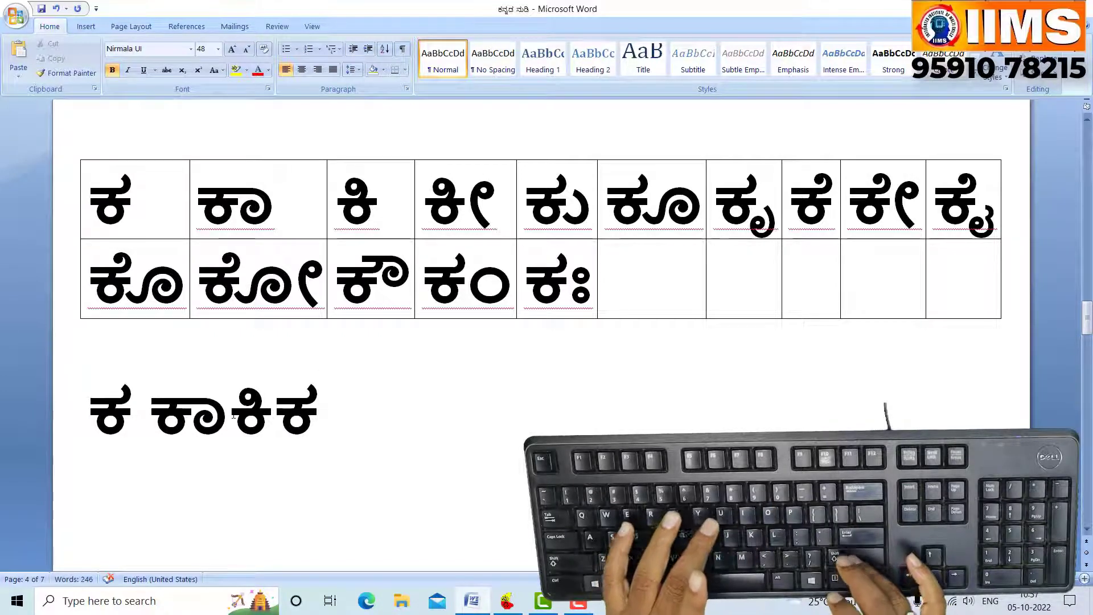
pyautogui.write('ೀ')
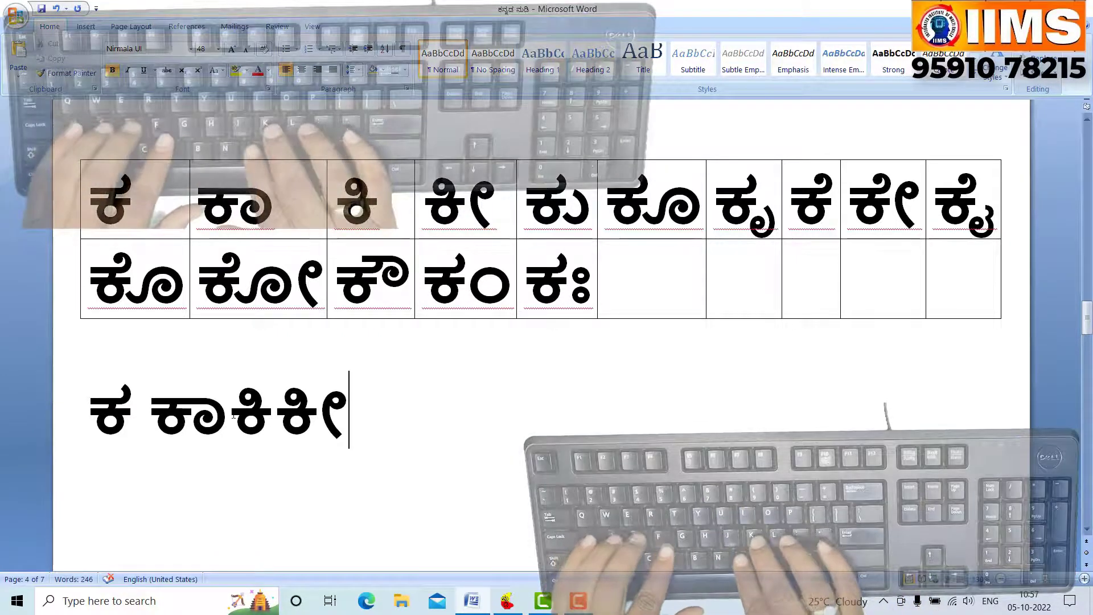
pyautogui.write('ಕ')
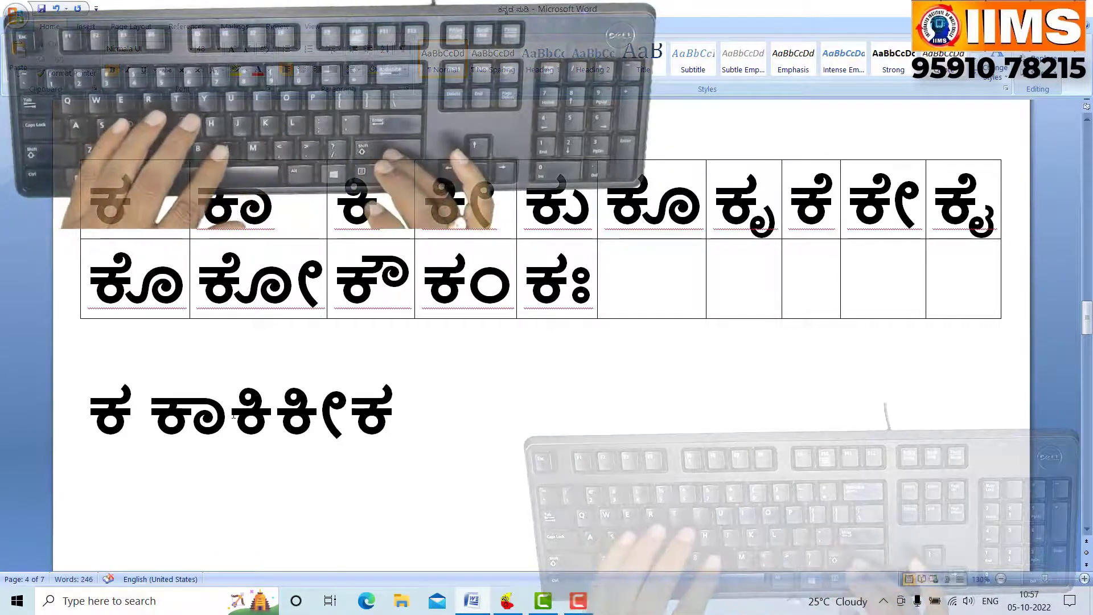
pyautogui.write('ು')
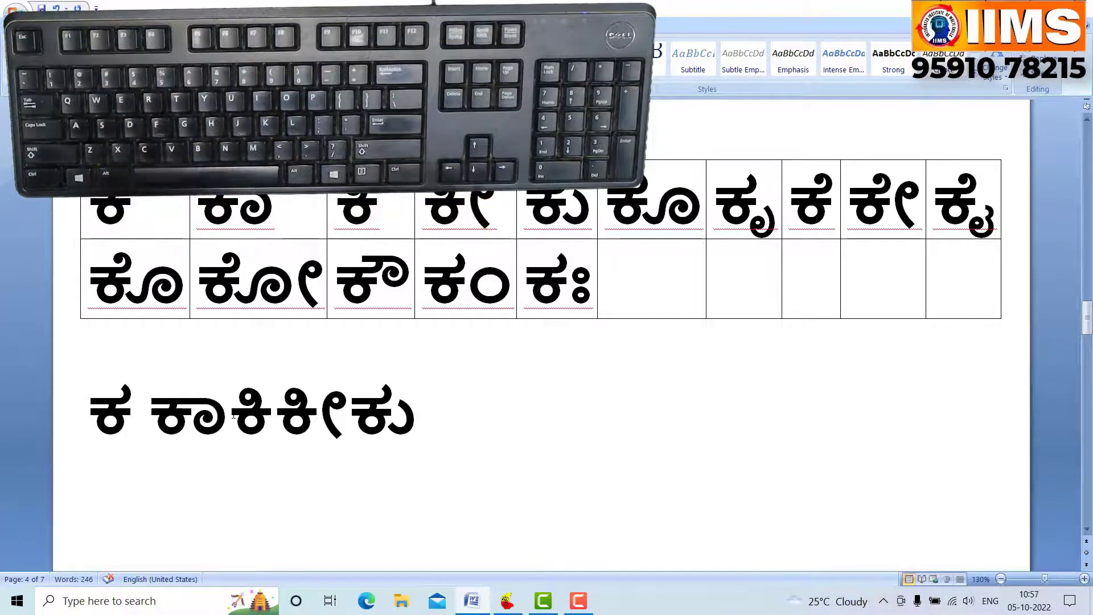
pyautogui.write('ಕ')
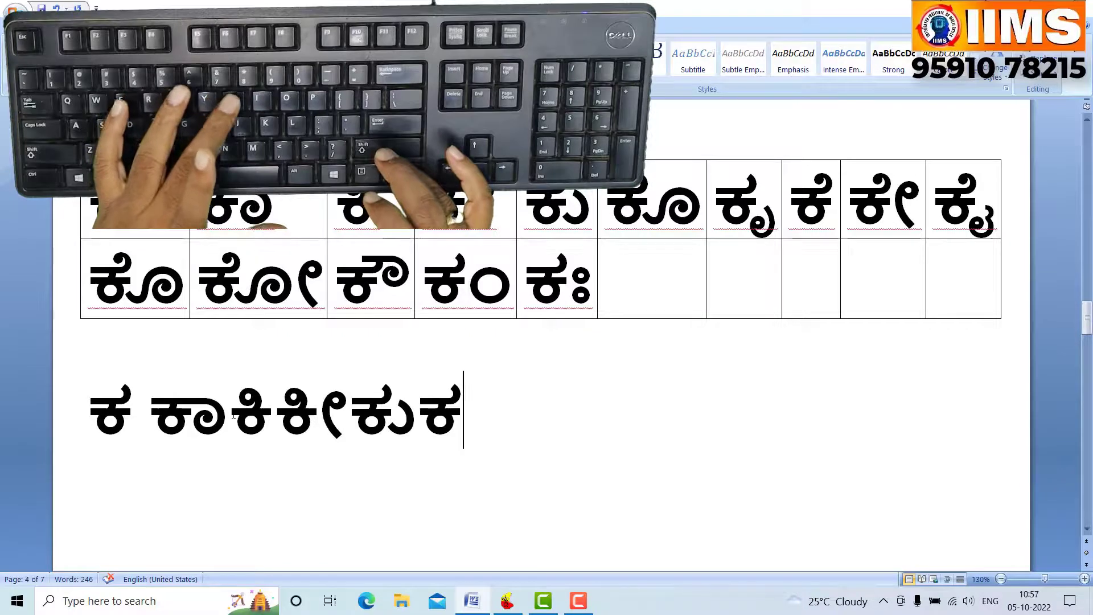
pyautogui.write('o')
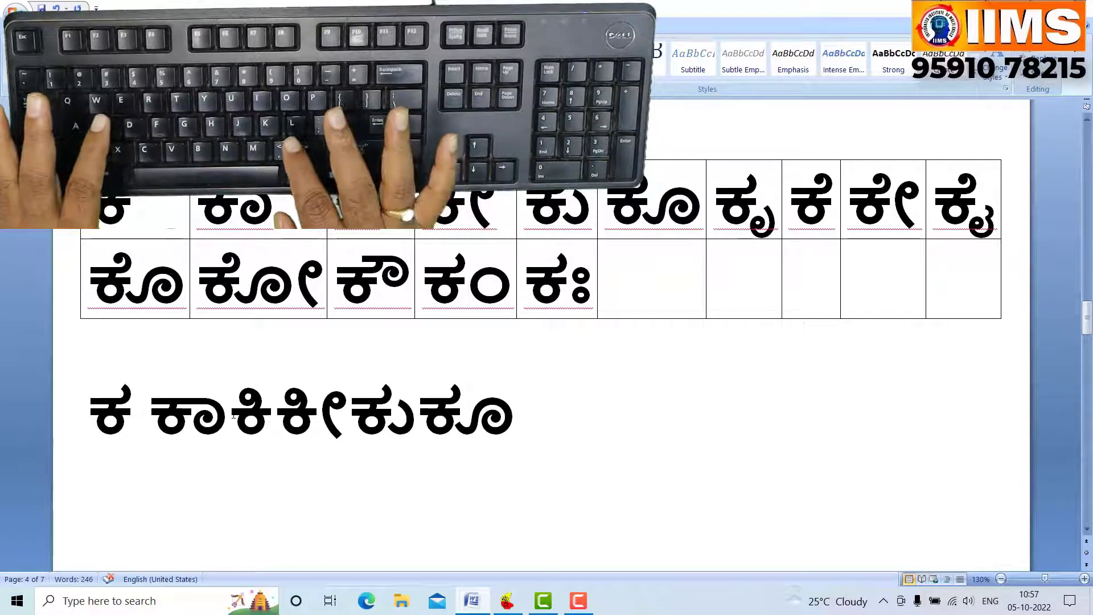
pyautogui.write('k')
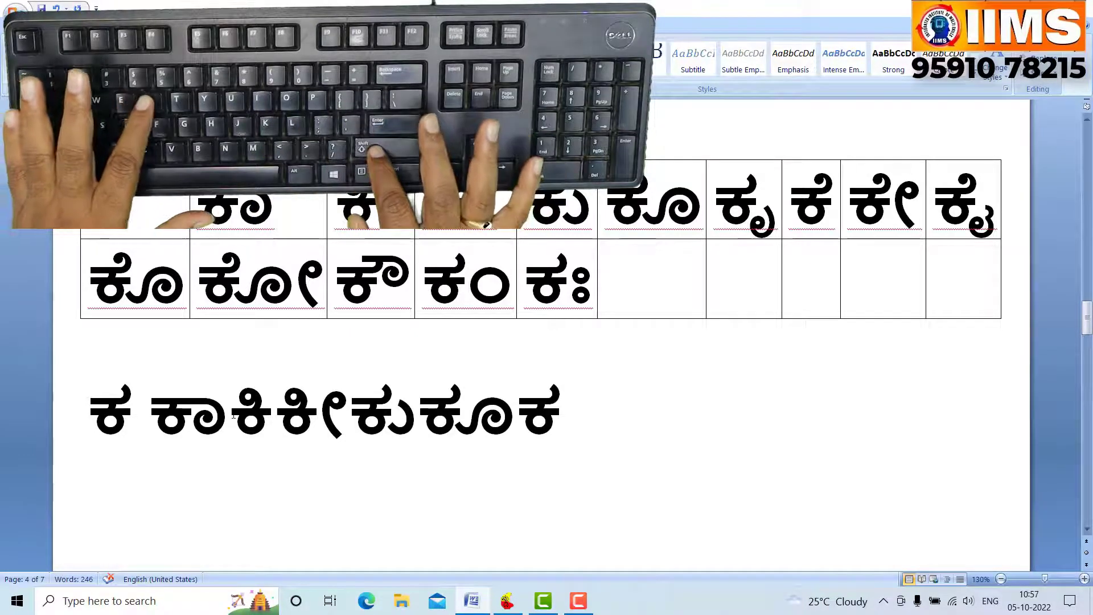
pyautogui.write('Rk')
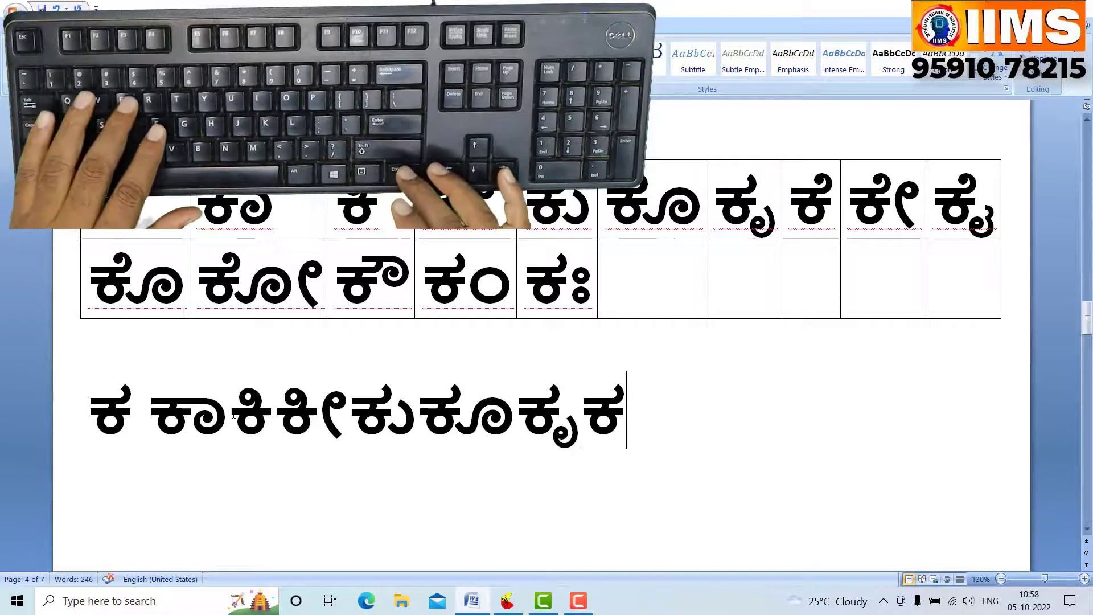
pyautogui.write('e')
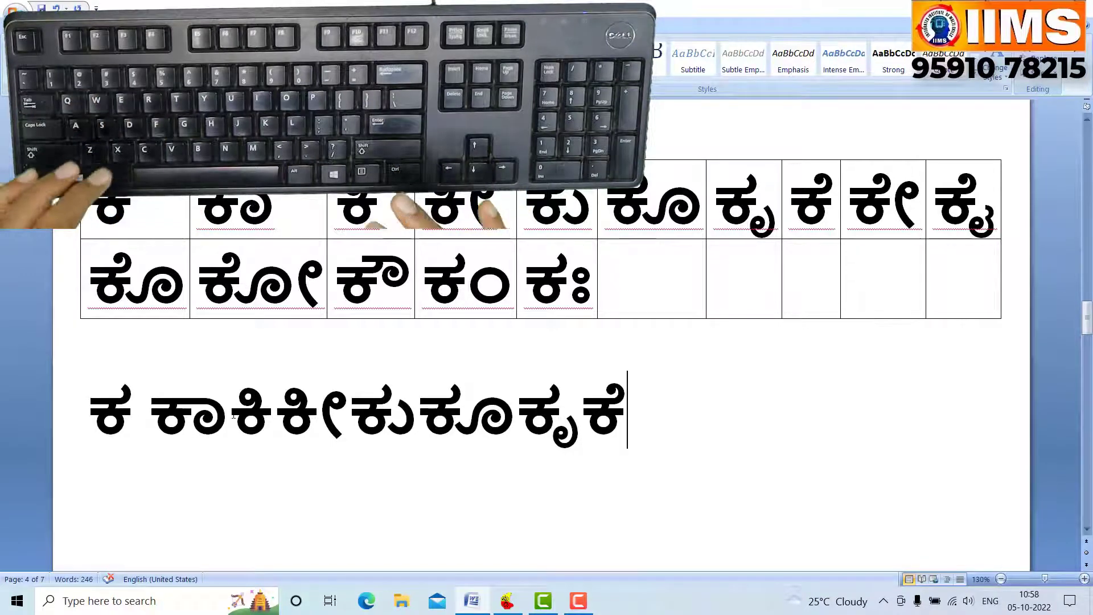
pyautogui.write('k')
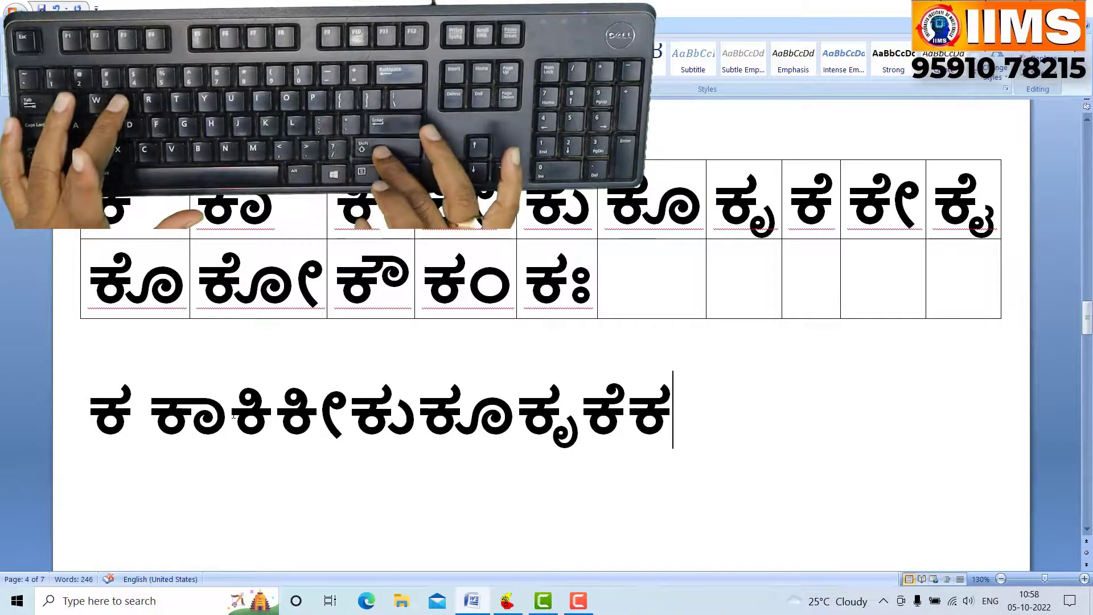
pyautogui.write('E')
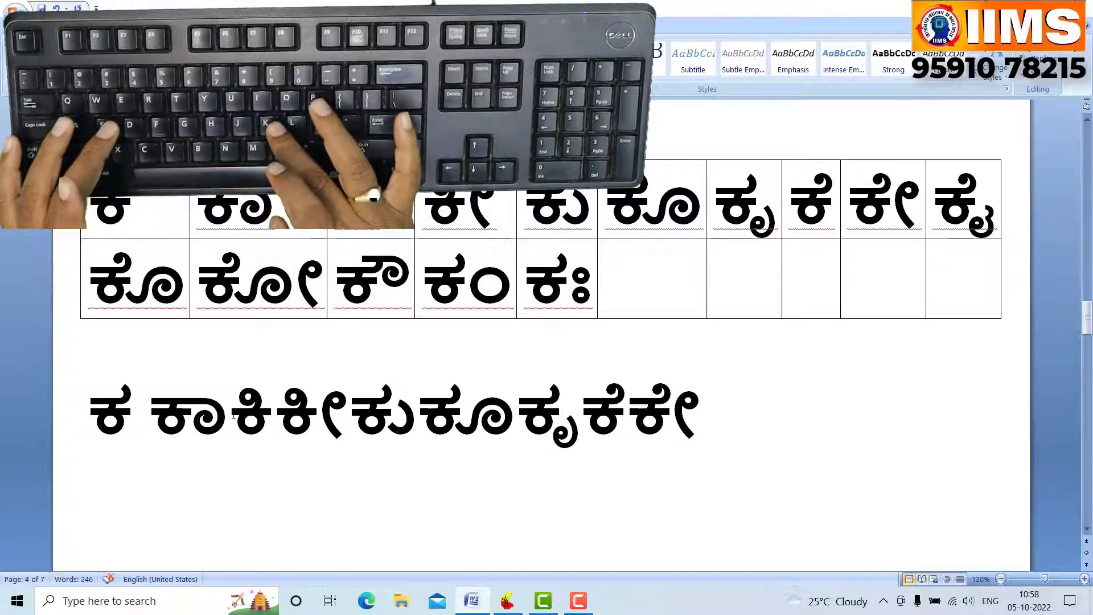
pyautogui.write('k')
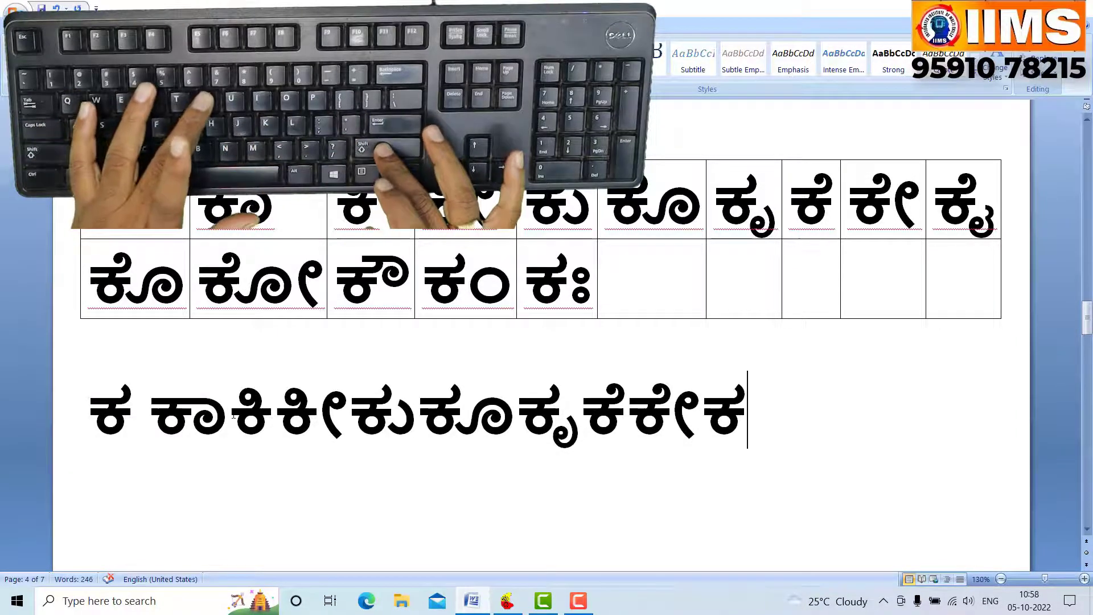
pyautogui.write('Y')
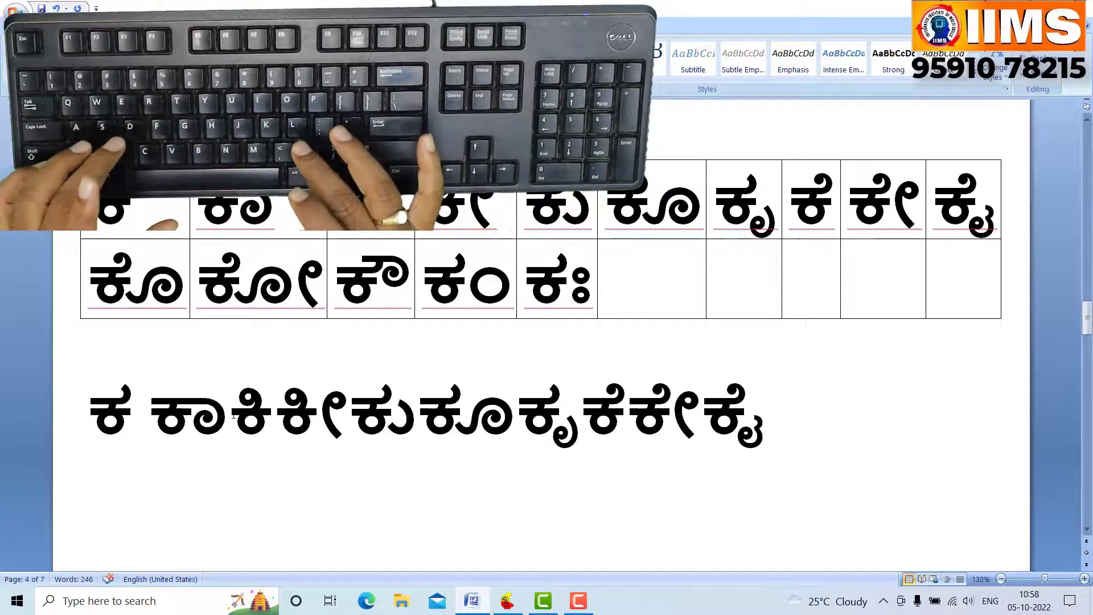
pyautogui.write('kok')
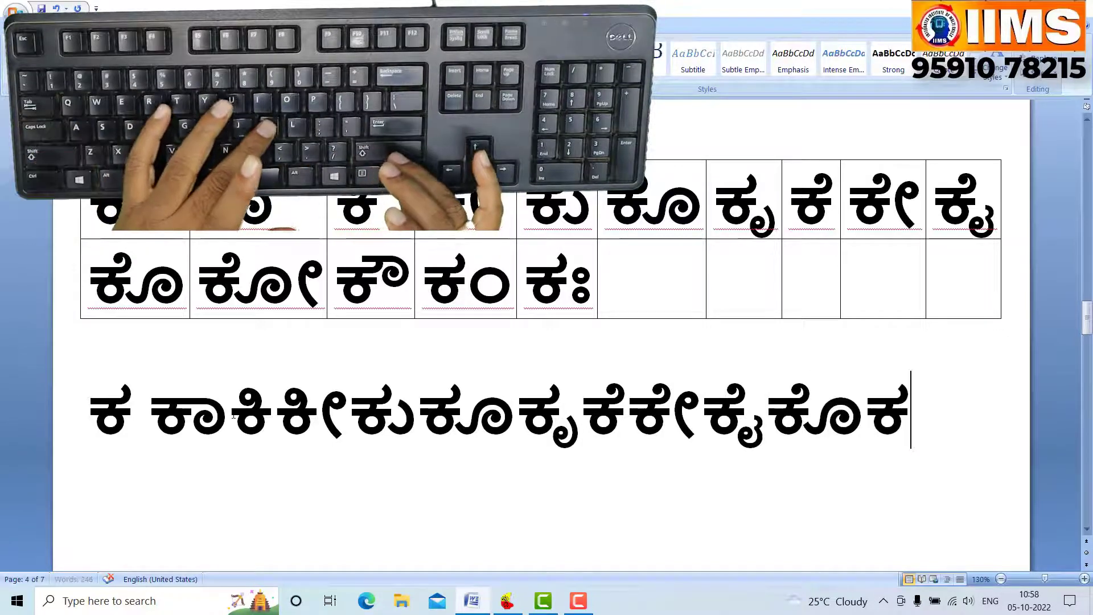
pyautogui.write('O')
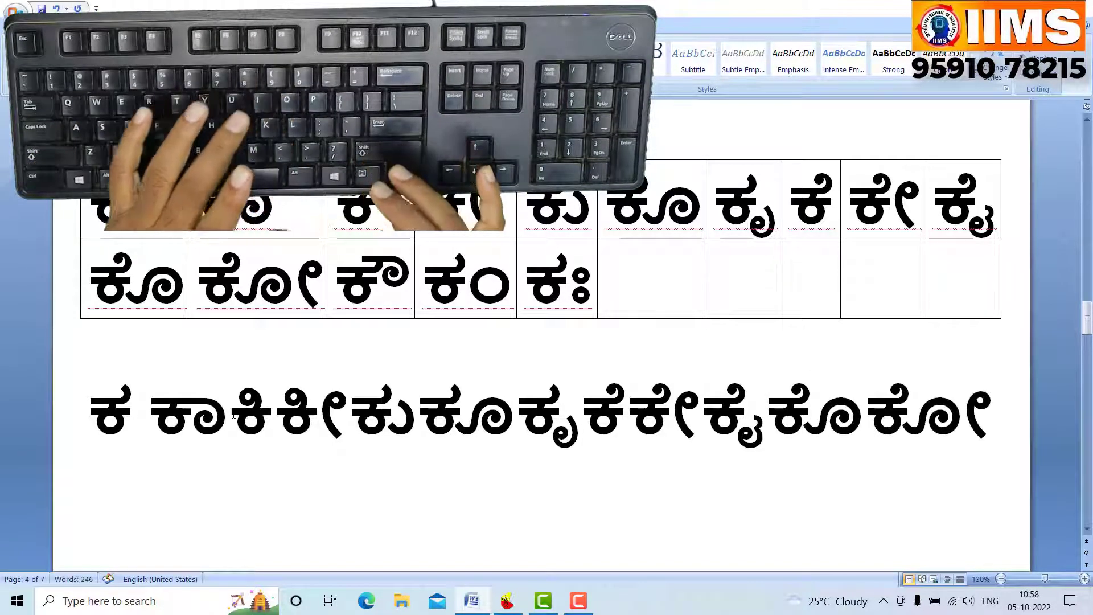
pyautogui.press('Return')
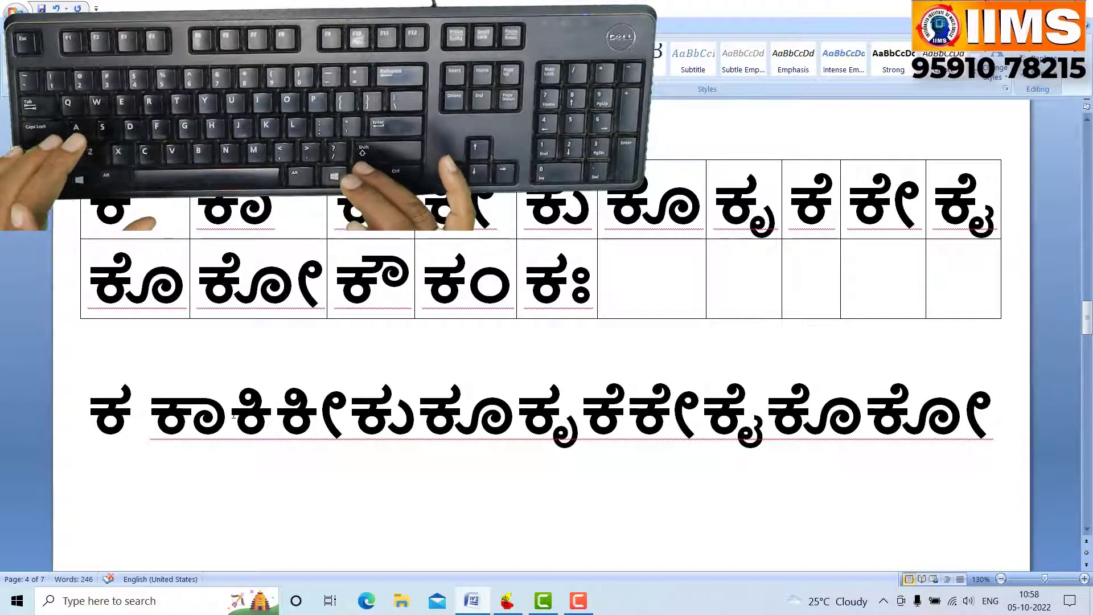
# Type ಕೌಕಂಕಃ with kVkMkH, then begin a fresh line with ಖ using KA
pyautogui.write('k')
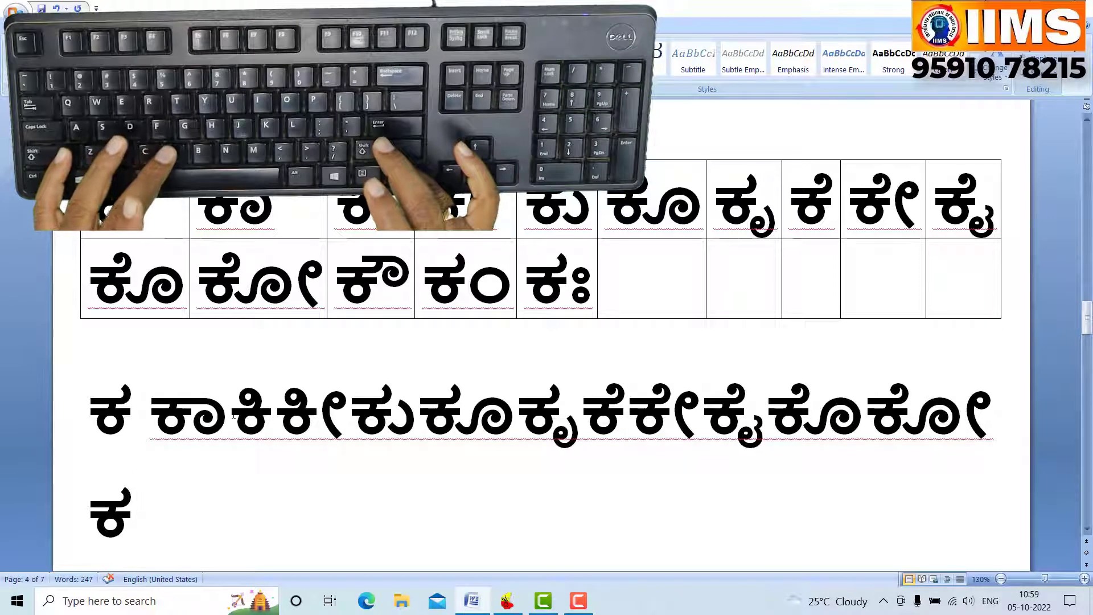
pyautogui.write('V')
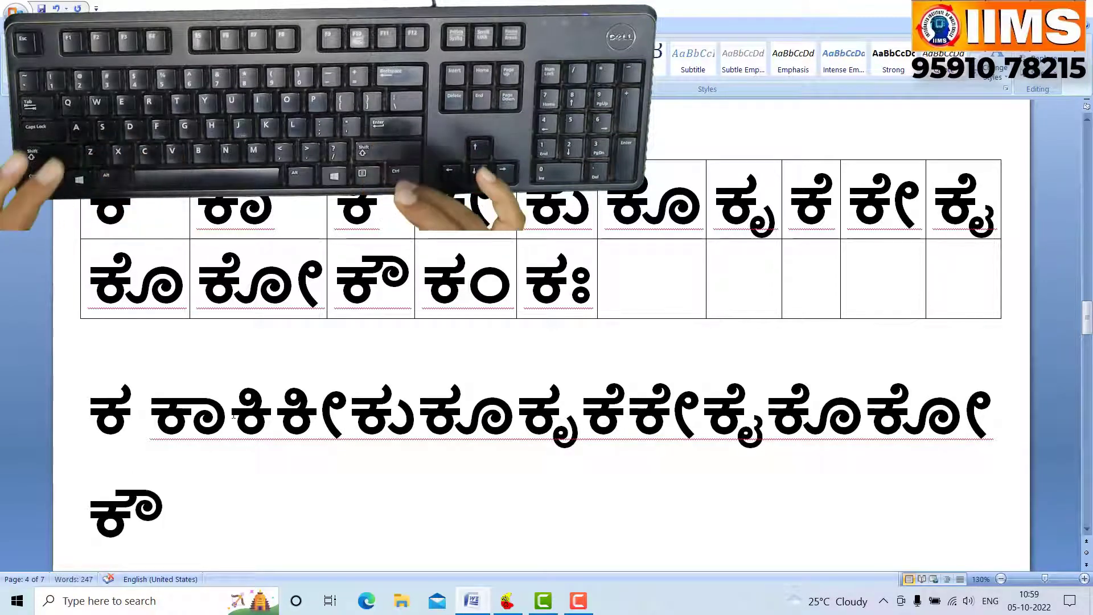
pyautogui.write('k')
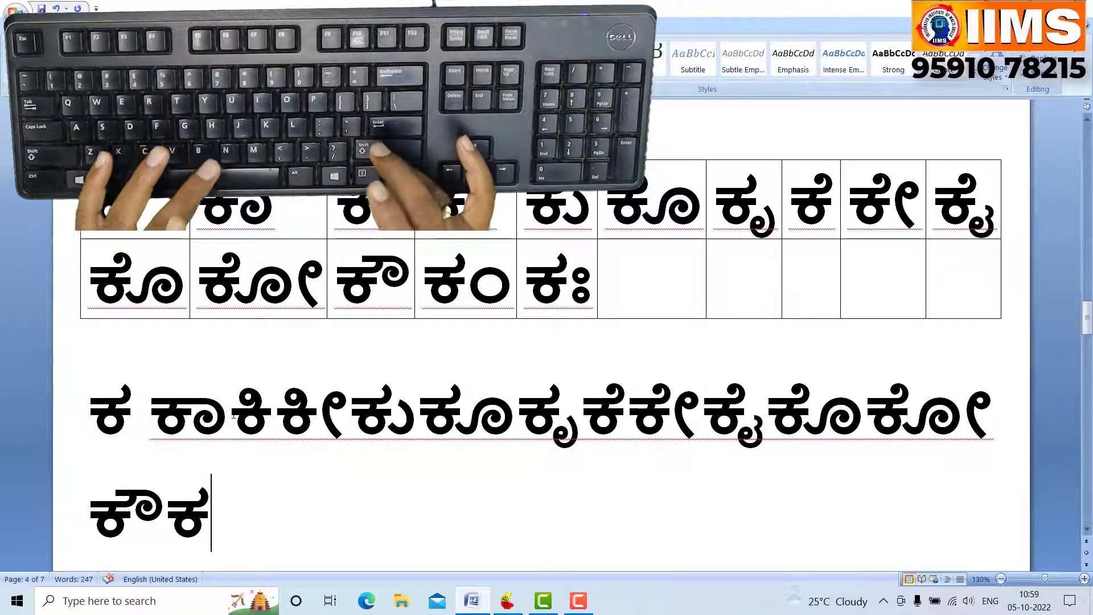
pyautogui.write('M')
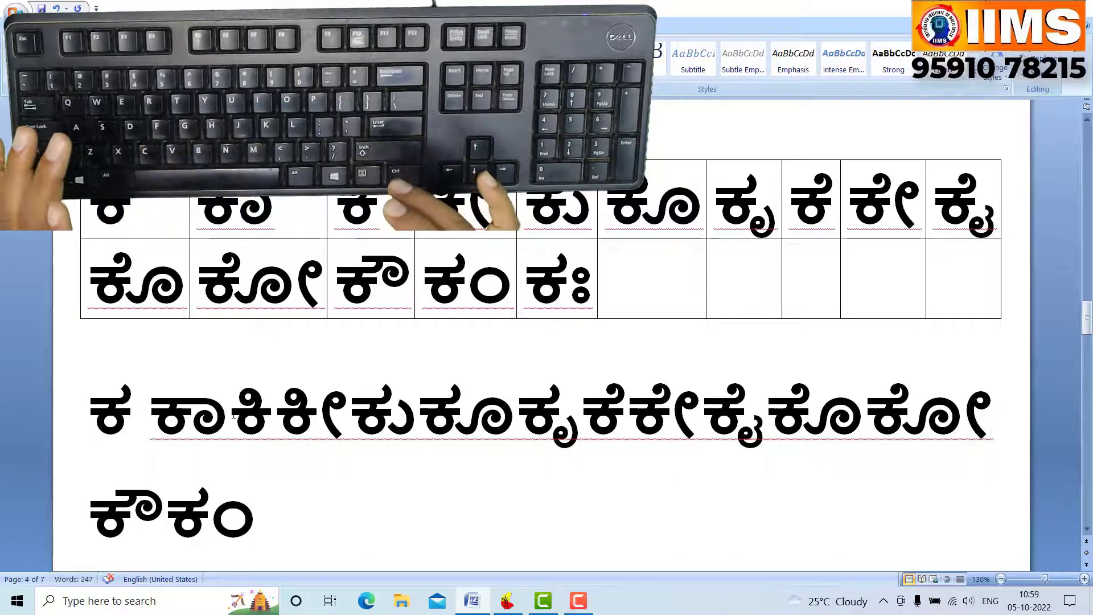
pyautogui.write('k')
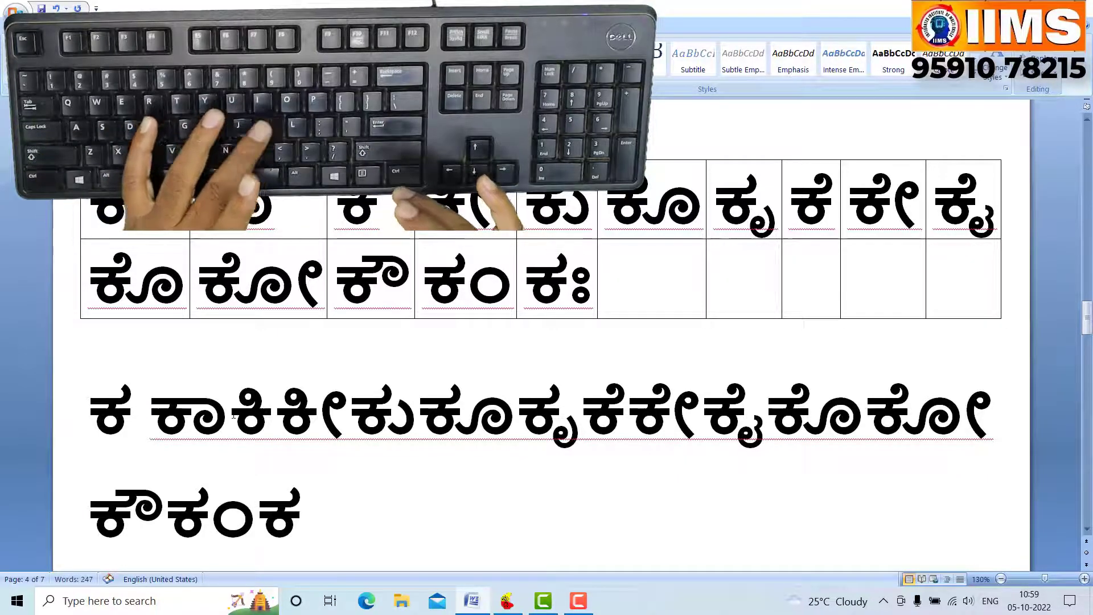
pyautogui.write('H')
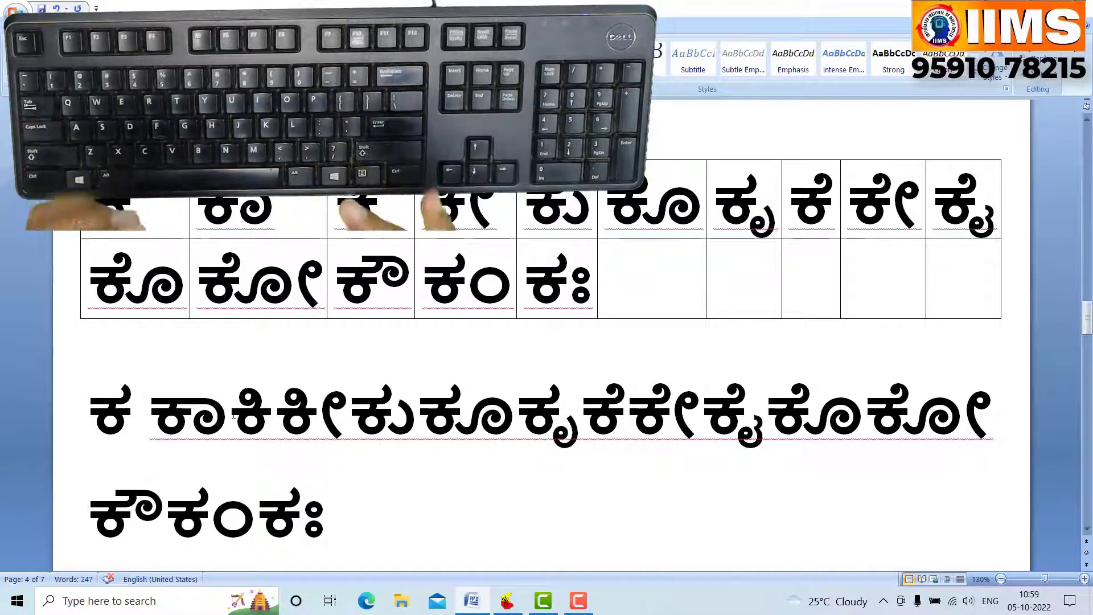
pyautogui.press('Return')
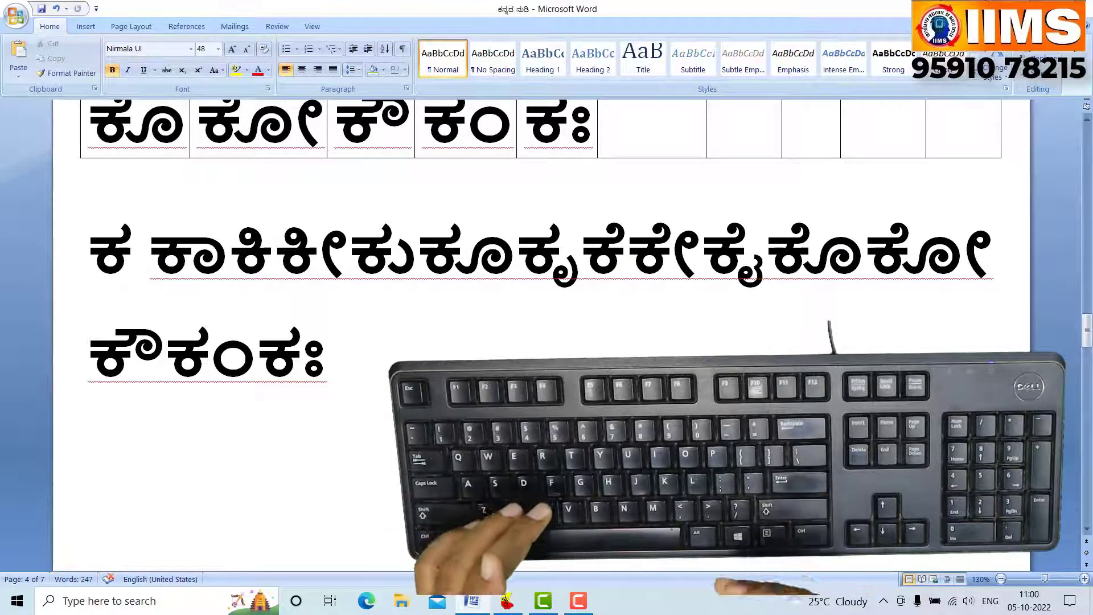
pyautogui.press('Return')
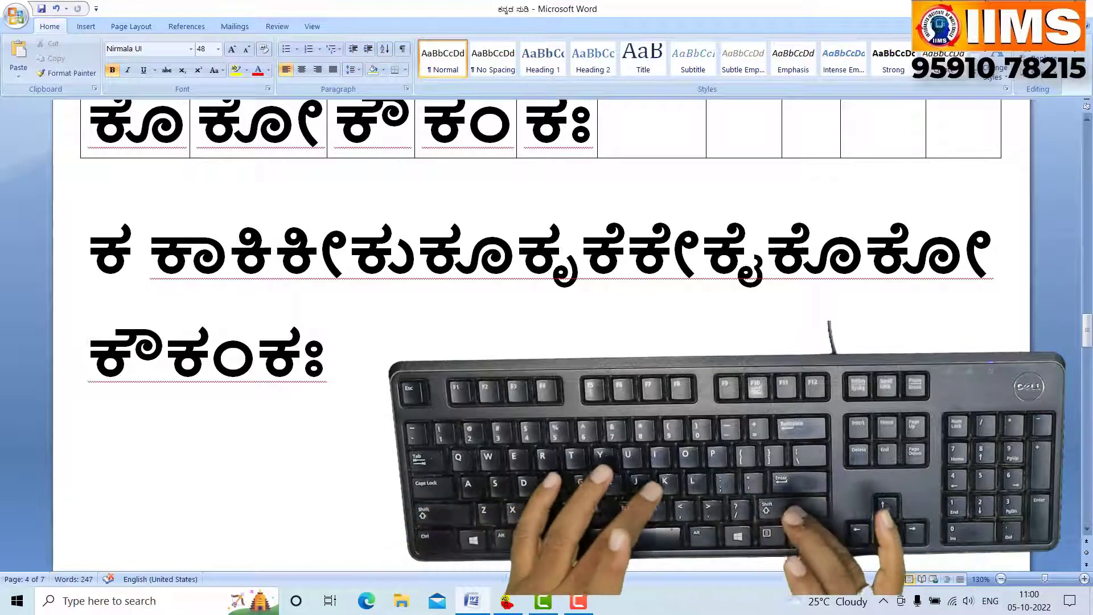
pyautogui.write('K')
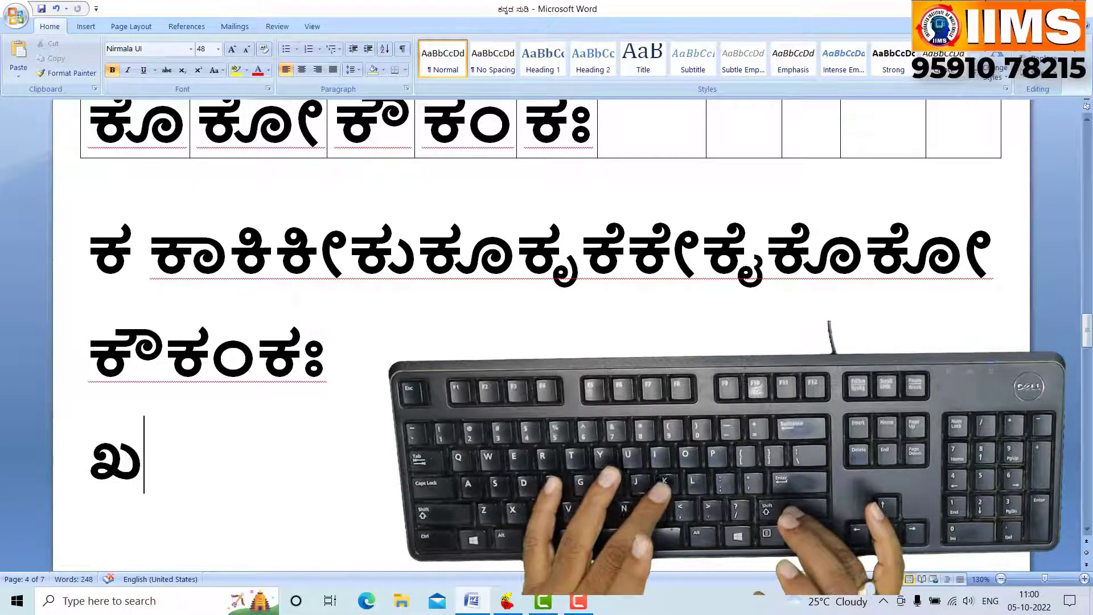
pyautogui.write('A')
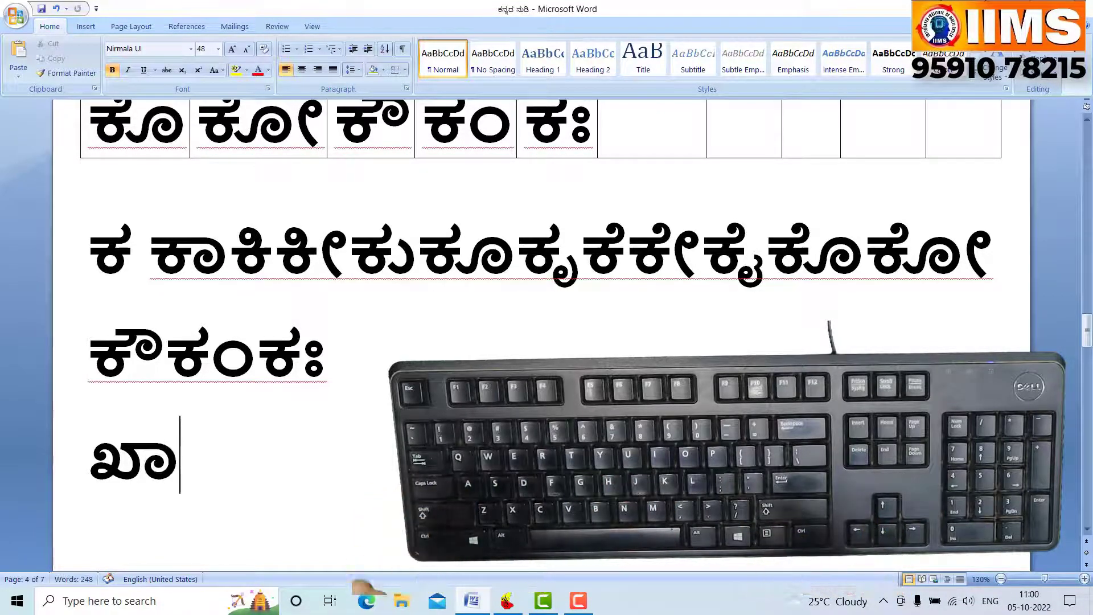
# Correct the ಖ line to read ಖಖಾ, then start the next line with ggA for ಗ
pyautogui.press('BackSpace')
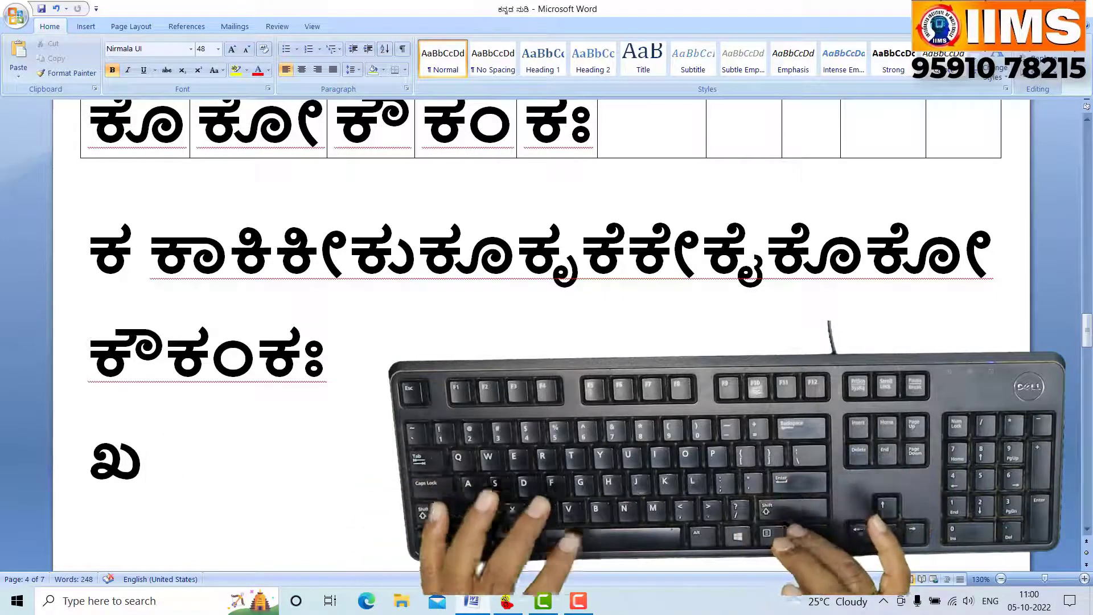
pyautogui.write('KA')
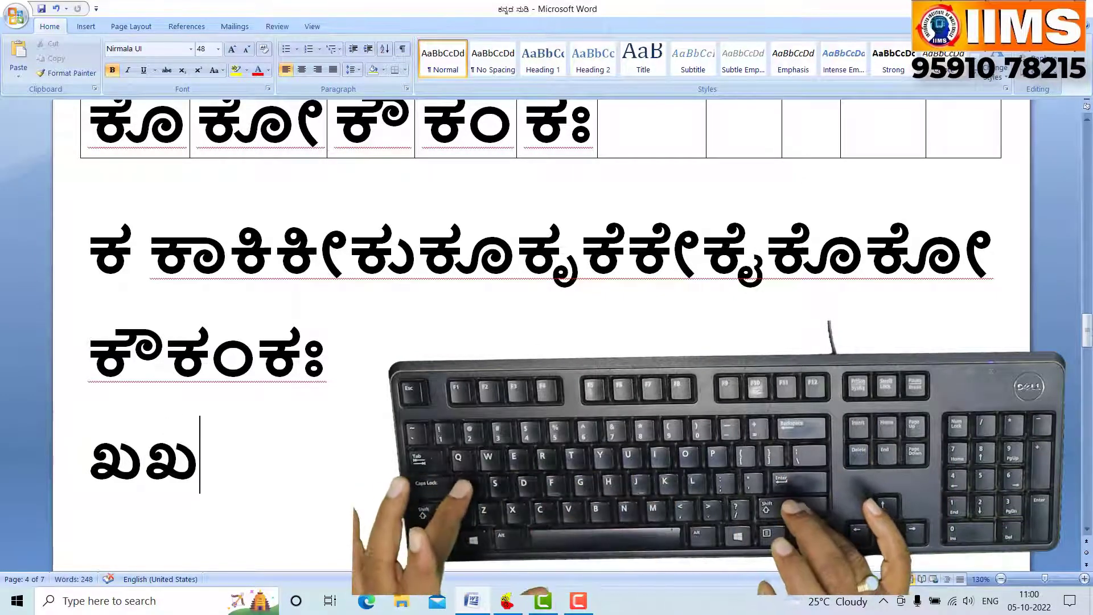
pyautogui.press('Return')
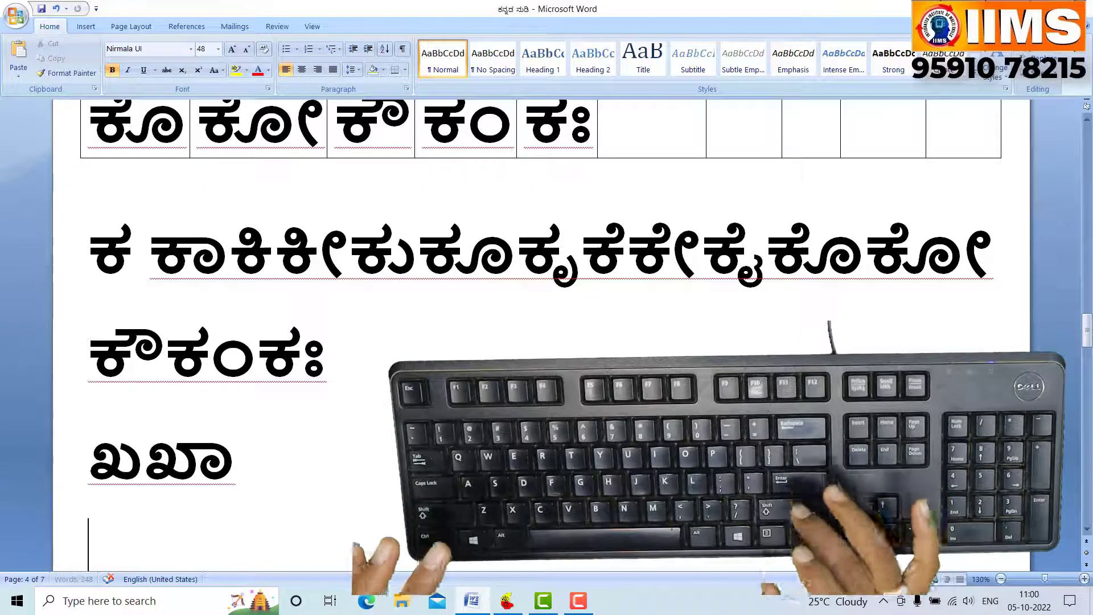
pyautogui.write('g')
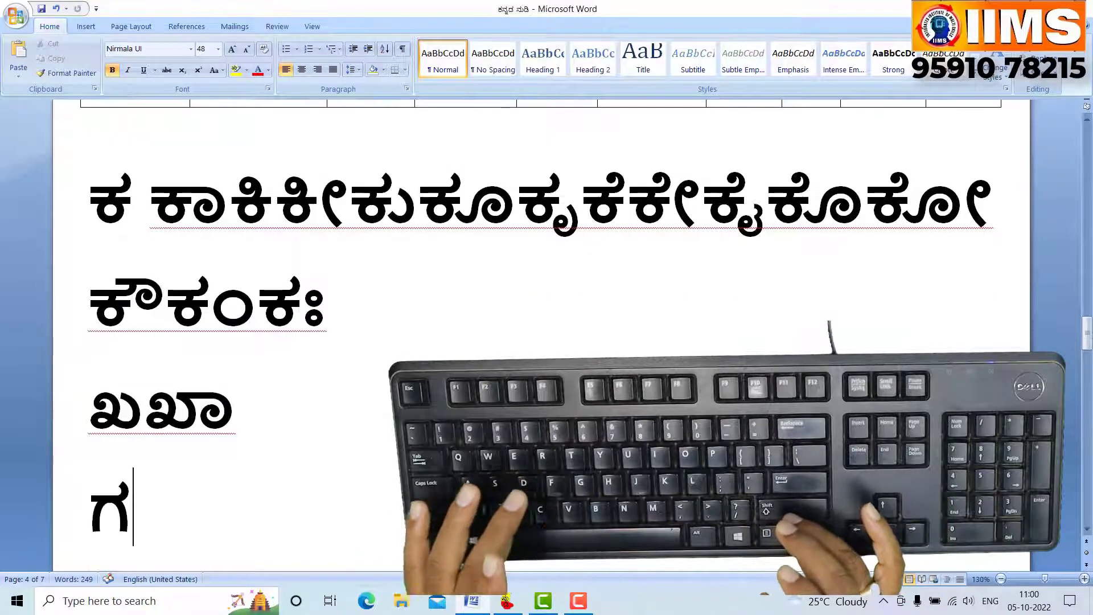
pyautogui.write('gA')
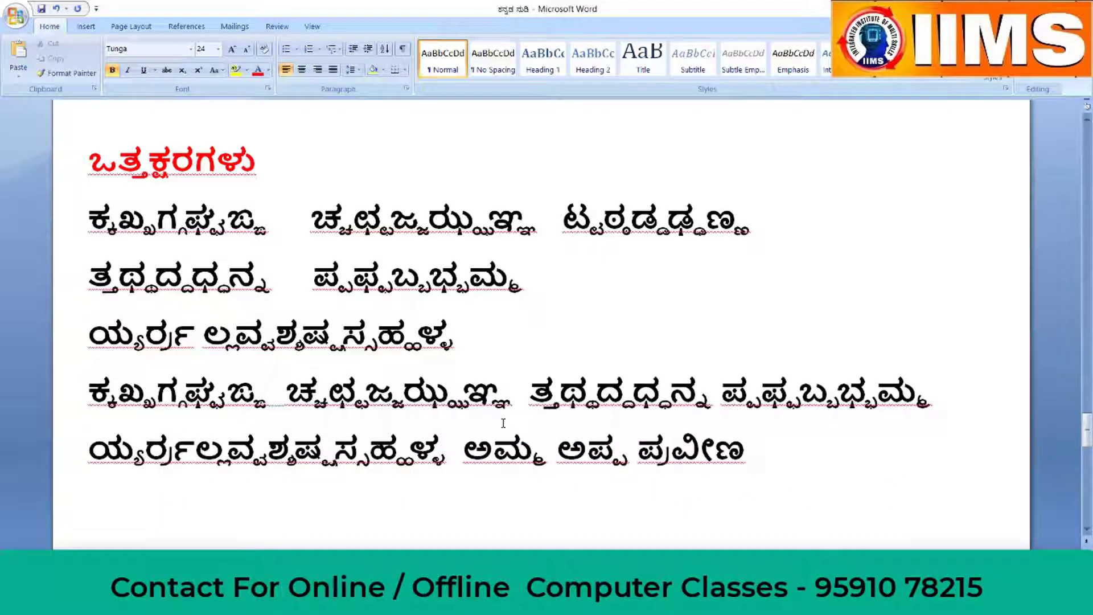
# Undo the two long conjunct lines and retype ಕ್ಕಖ್ಖಗ್ಗಘ್ವಜ್ಙ plus the ಚ and ತ conjunct groups
pyautogui.hotkey('ctrl', 'z')
pyautogui.write('ಕ')
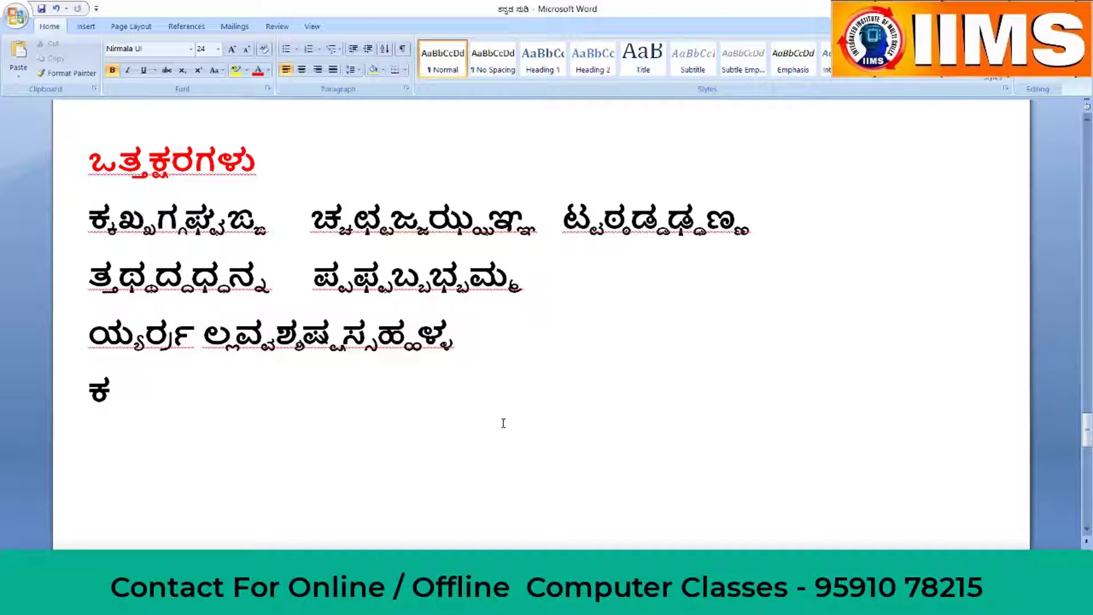
pyautogui.write('್')
pyautogui.write('ಕ')
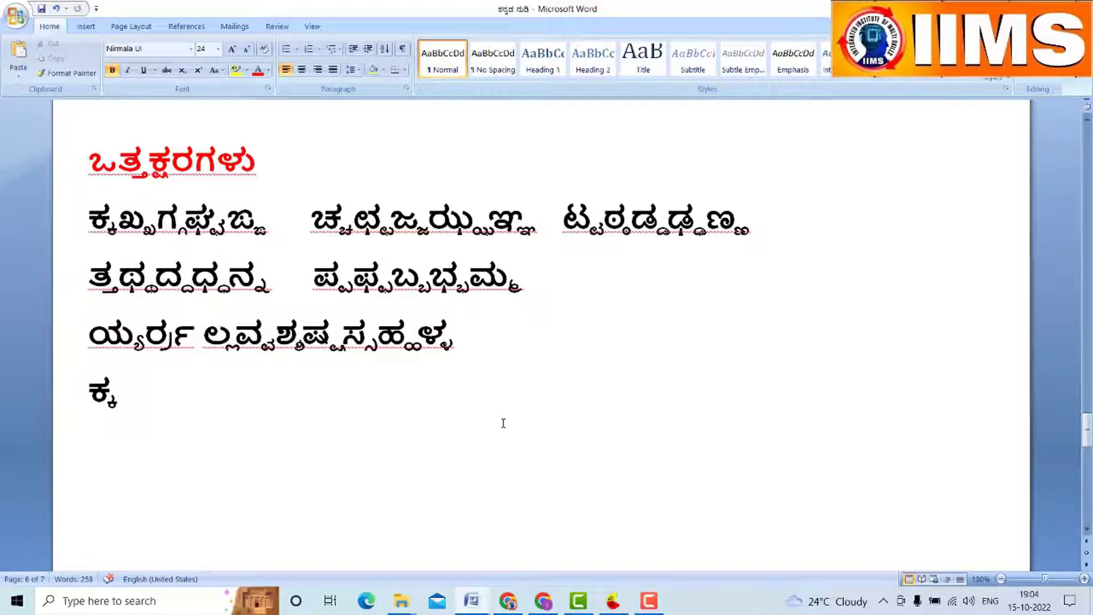
pyautogui.write('ಖ್ಖಗ')
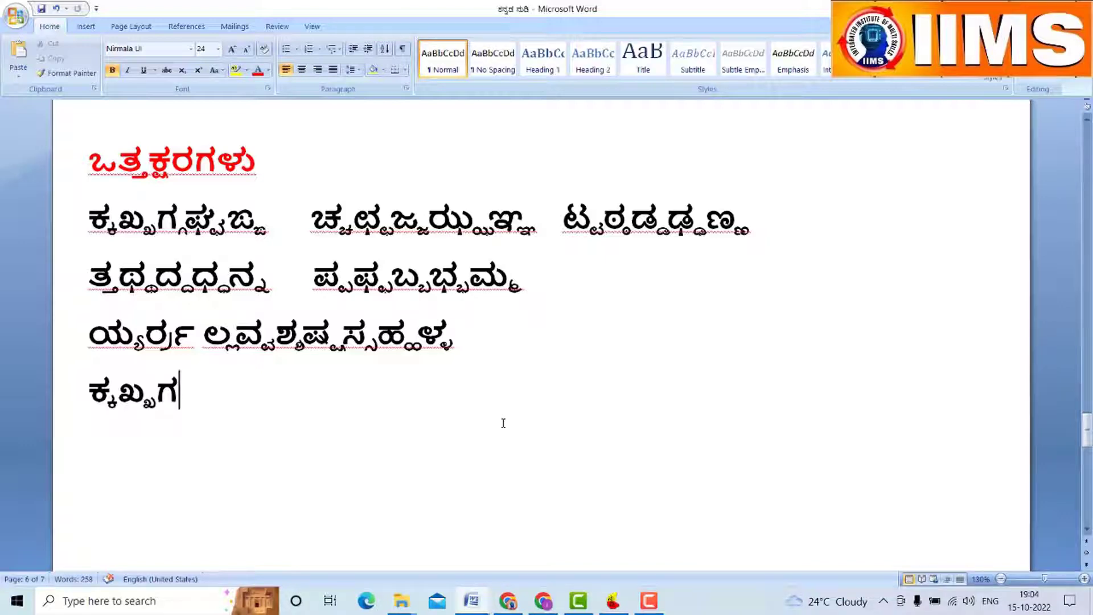
pyautogui.write('್ಗ')
pyautogui.write('ಘ್')
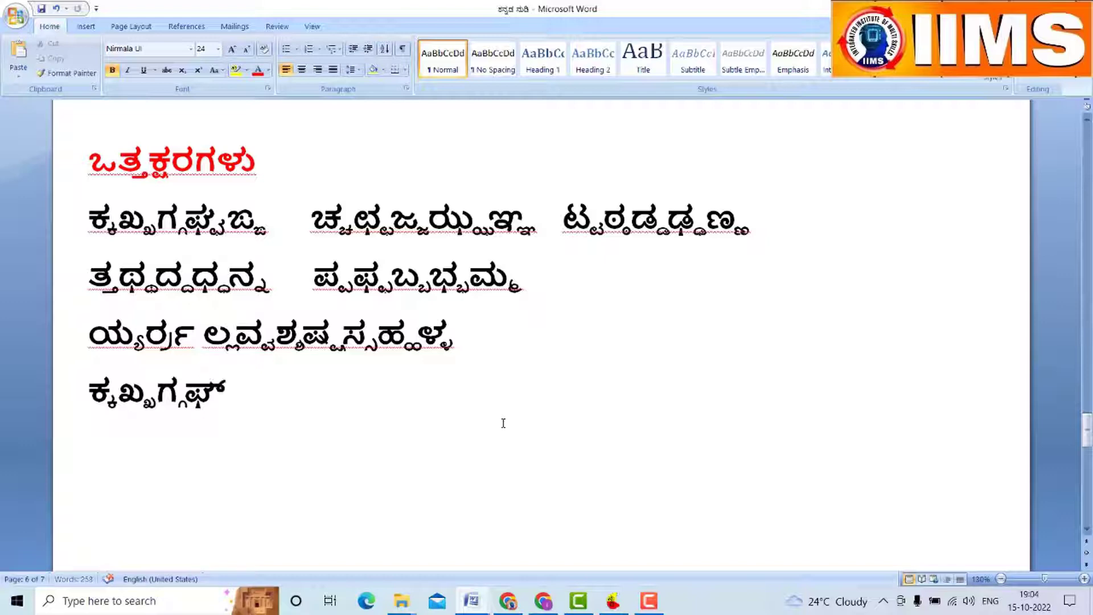
pyautogui.write('ವ')
pyautogui.write('ಜ್')
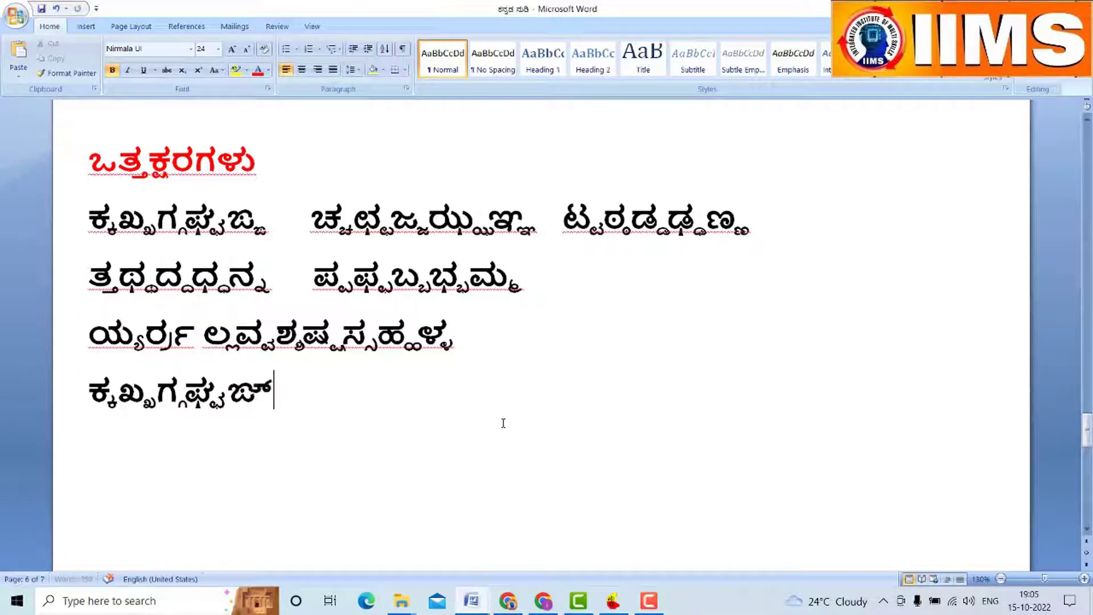
pyautogui.write('ಙ')
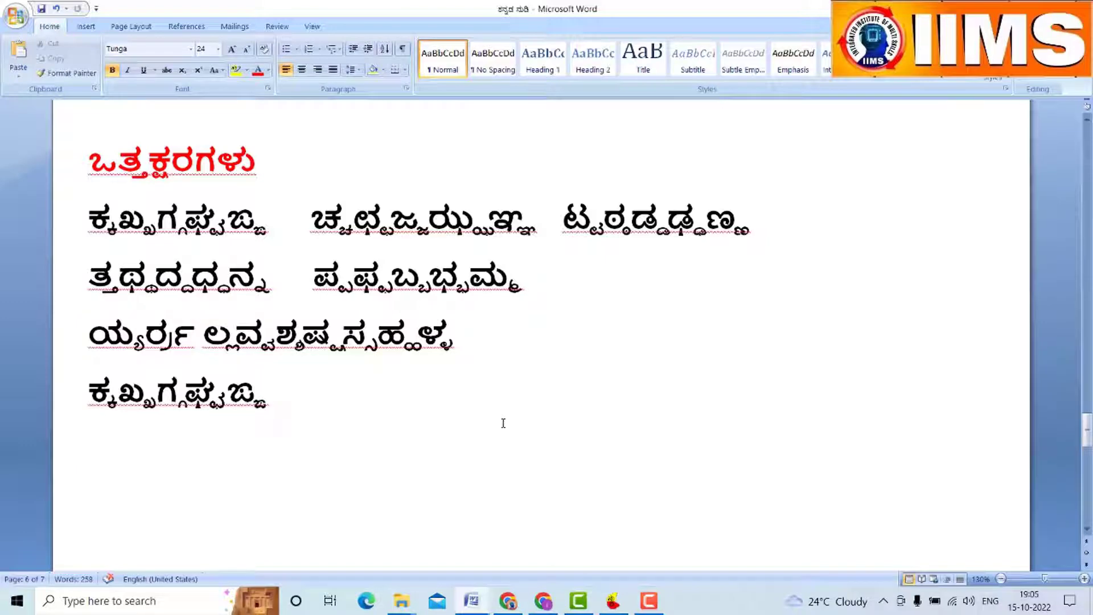
pyautogui.write(' ಚ್ಚ')
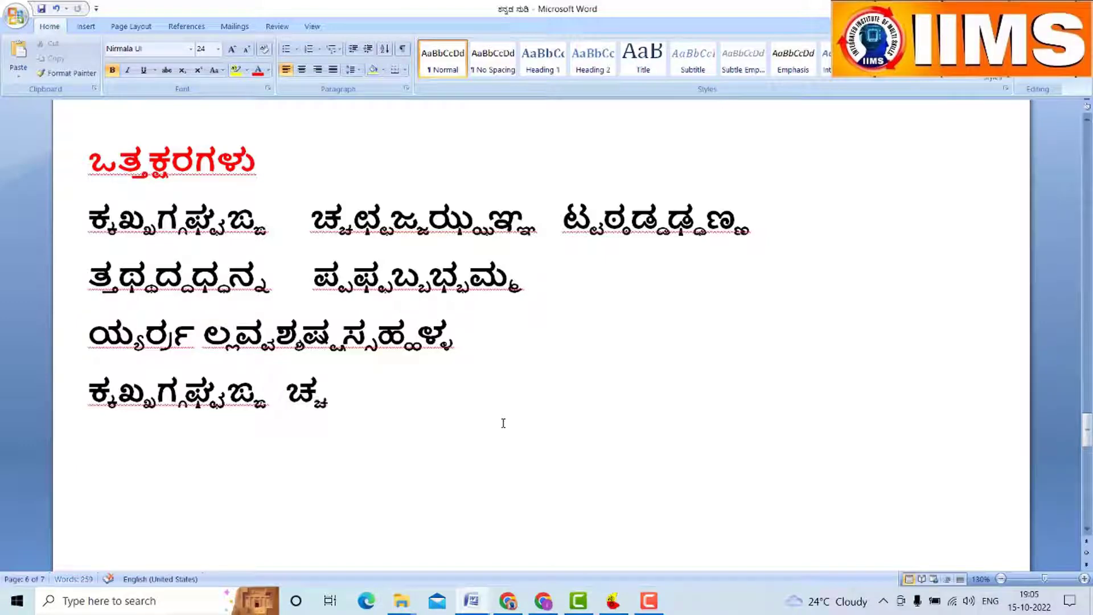
pyautogui.write('ಛ್')
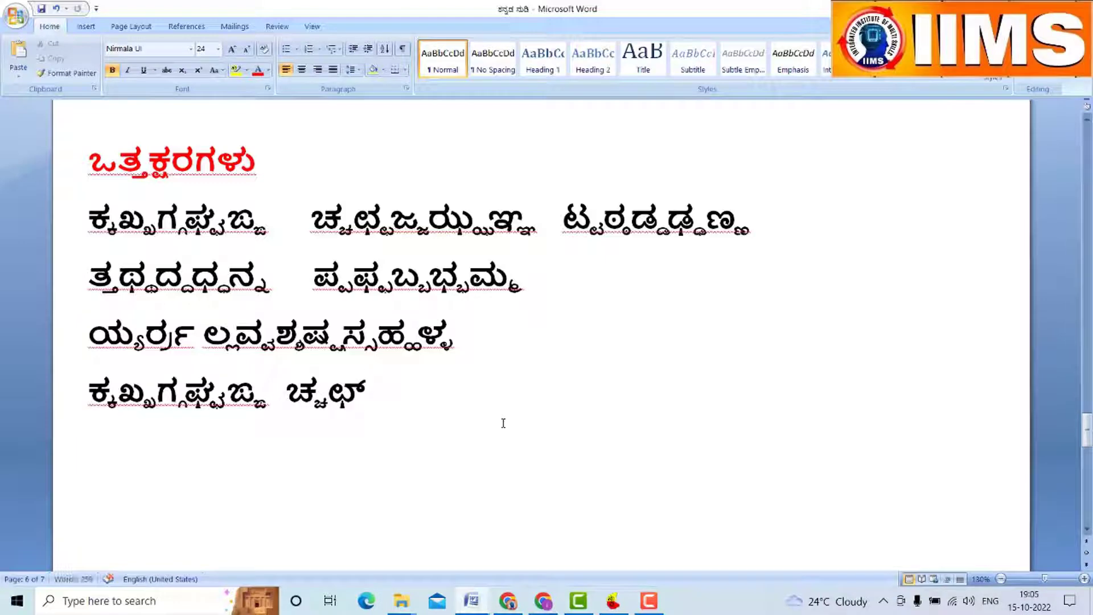
pyautogui.write('ಛಜ್ಜ')
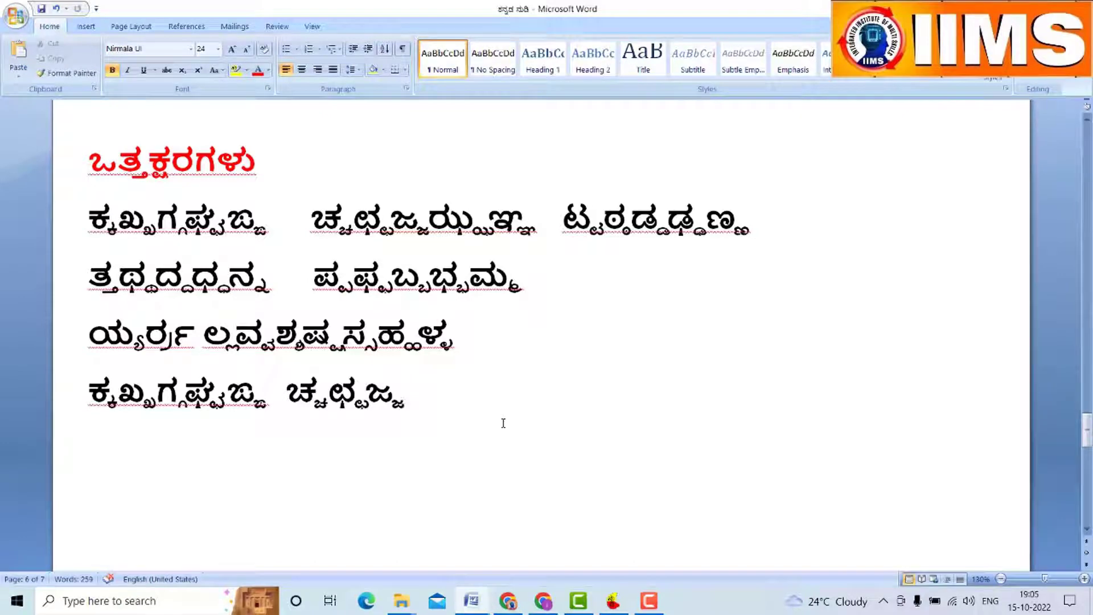
pyautogui.write('ಝ್')
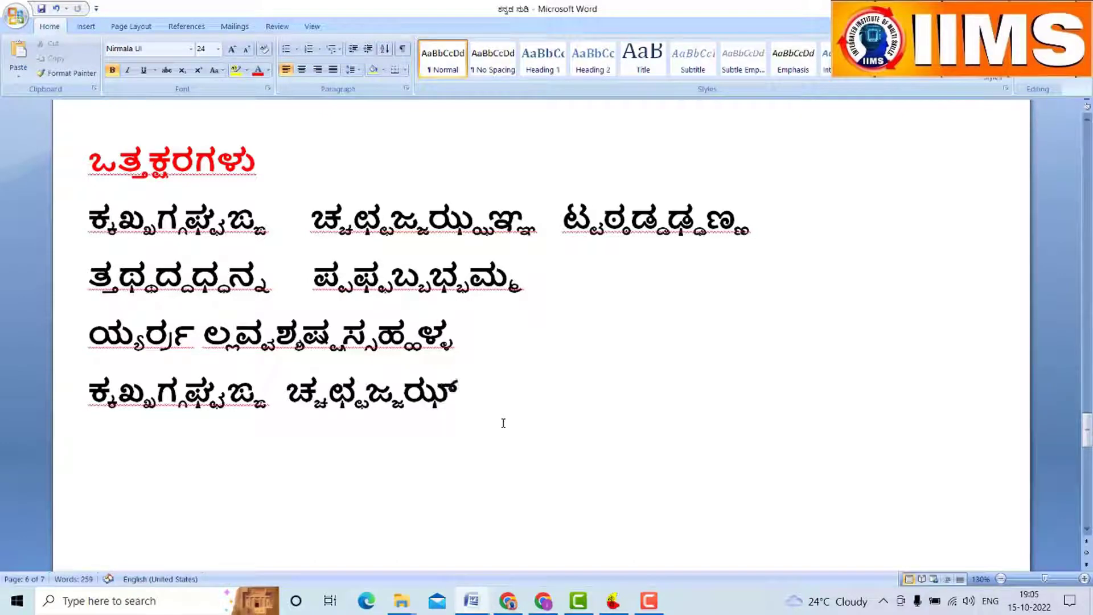
pyautogui.write('ಝಞ್ಞ')
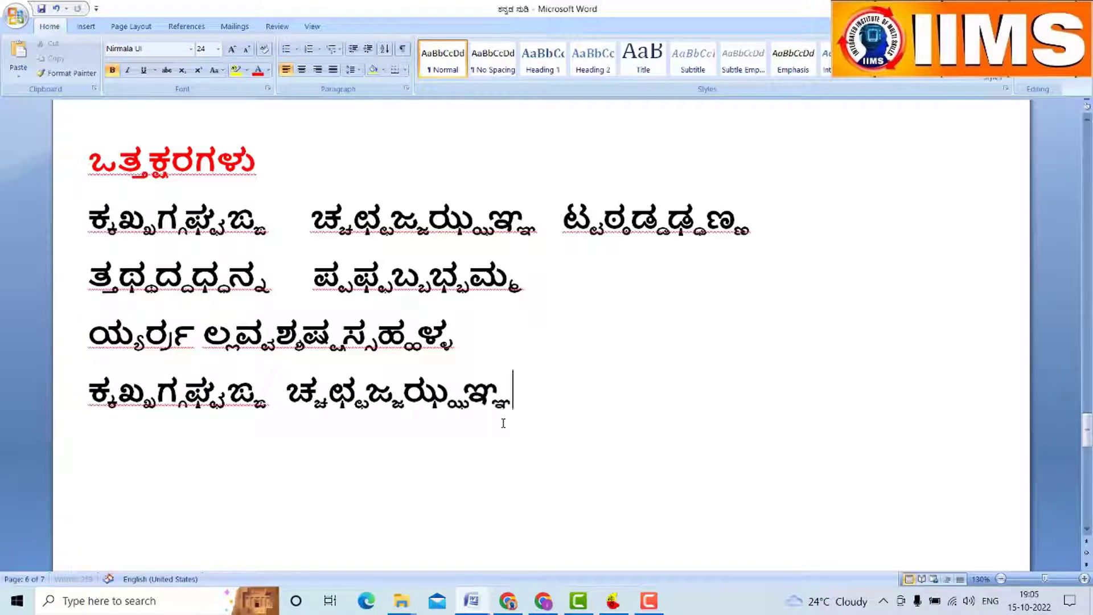
pyautogui.write('  ತ್')
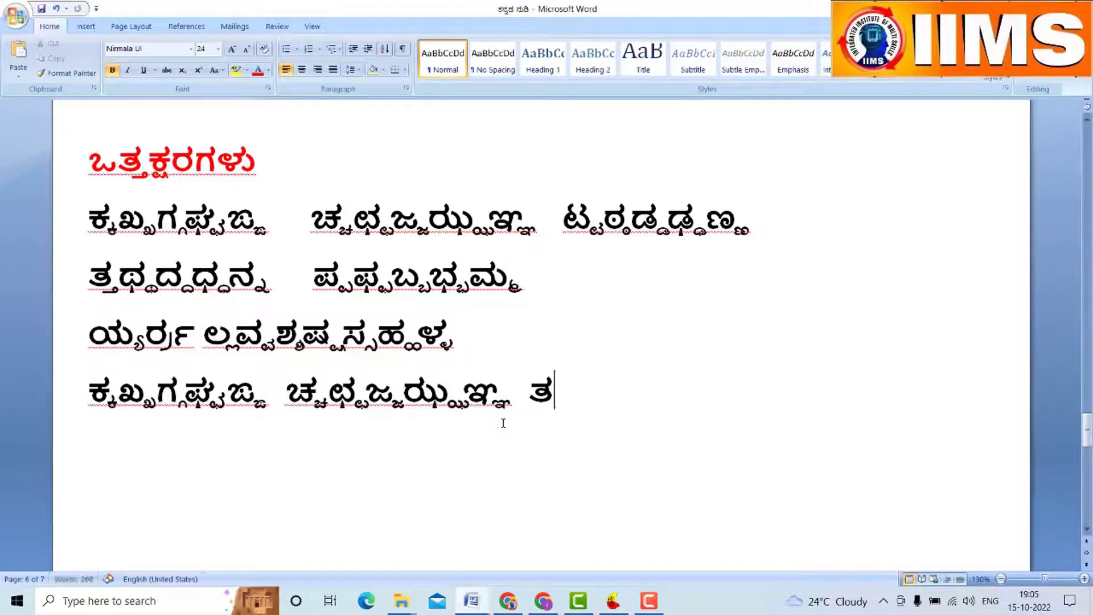
pyautogui.write('ತಥ')
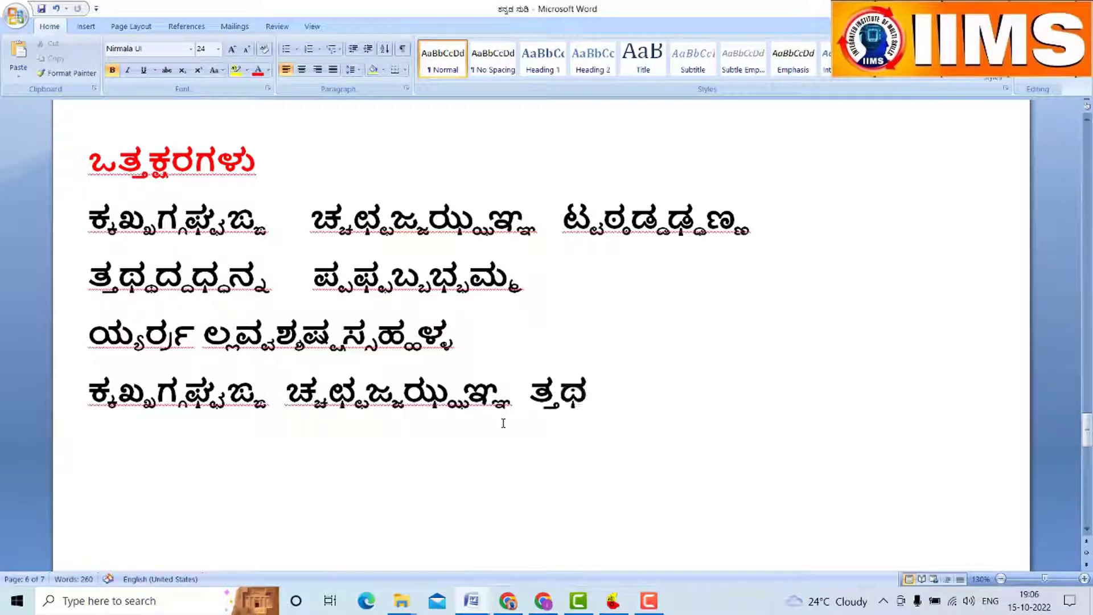
pyautogui.write('್ಥದ್')
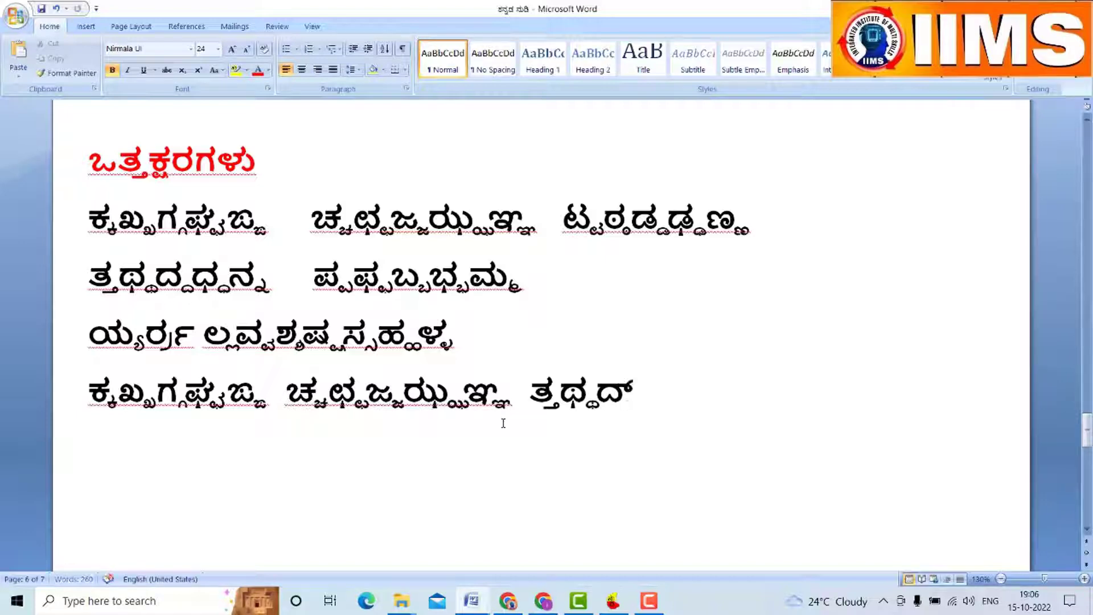
pyautogui.write('ದಧ')
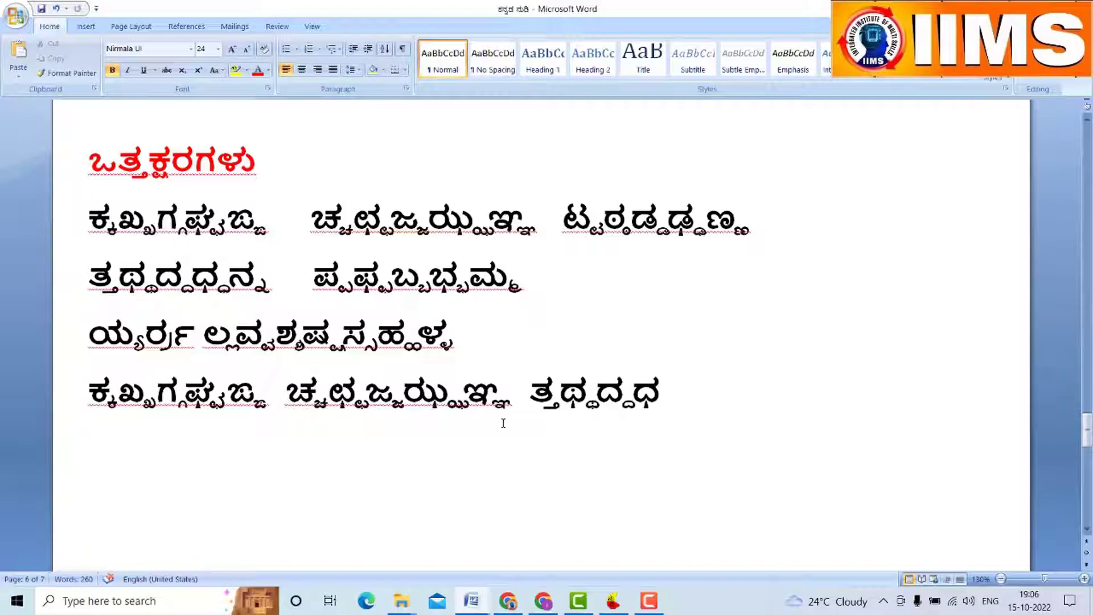
pyautogui.write('್ಧನ್ನ')
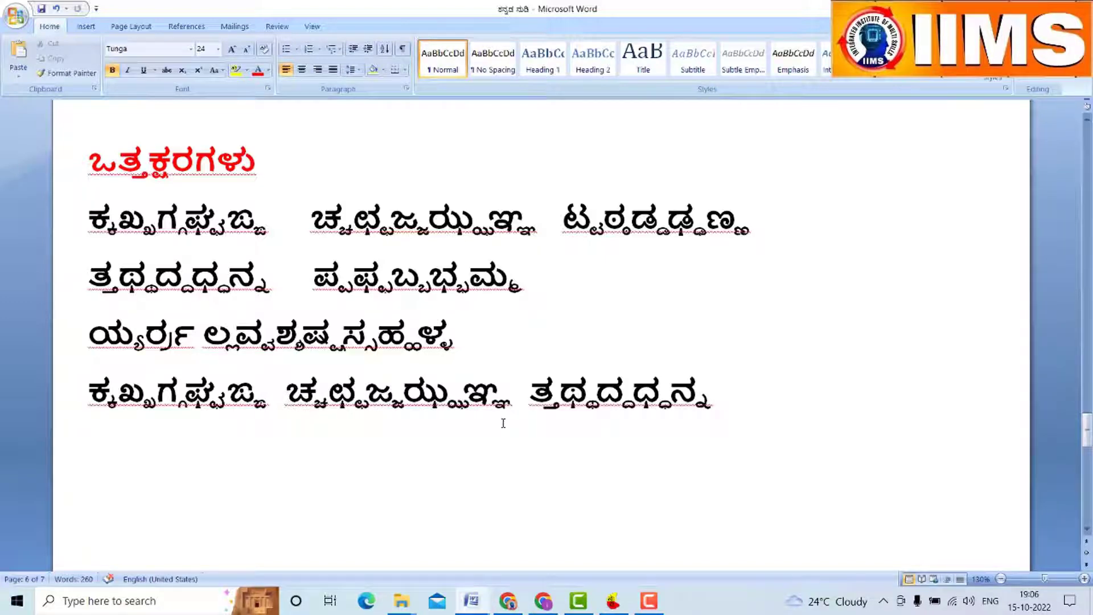
# Type the ಪ್ಪಫ್ಪಬ್ಬಭ್ಭಮ್ಮ conjuncts and start a new line below
pyautogui.write('ಪ್')
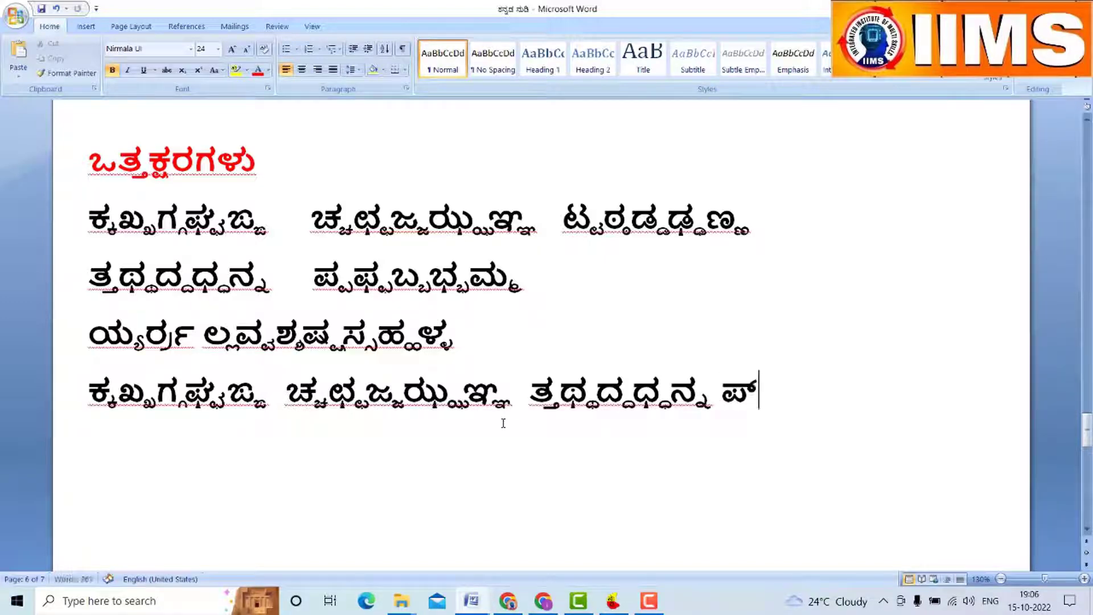
pyautogui.write('ಪಫ')
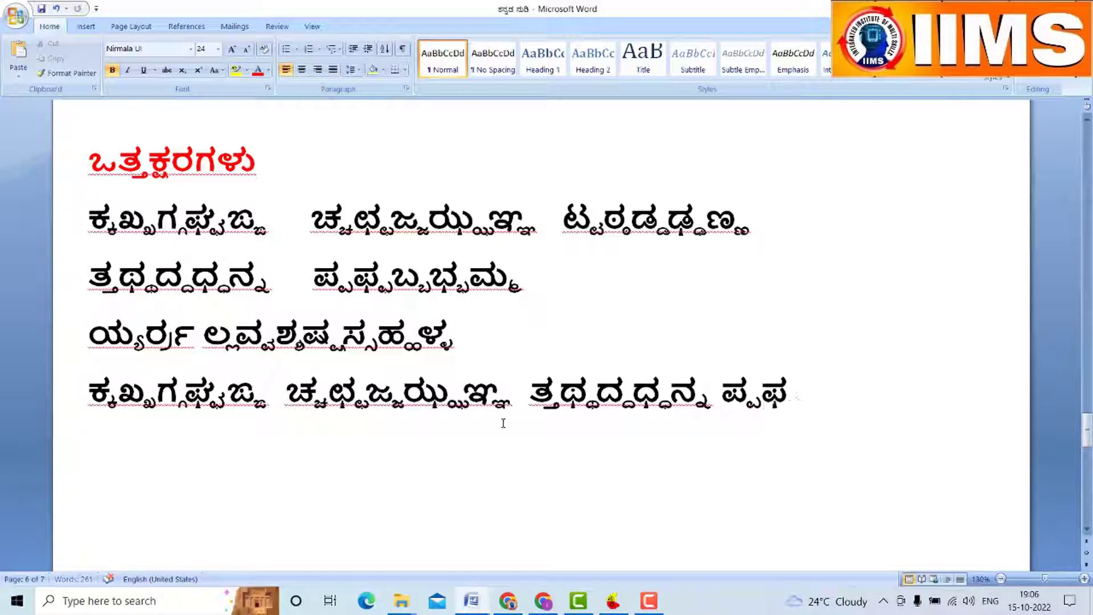
pyautogui.write('್')
pyautogui.write('ಪ')
pyautogui.write('ಬ್ಬ')
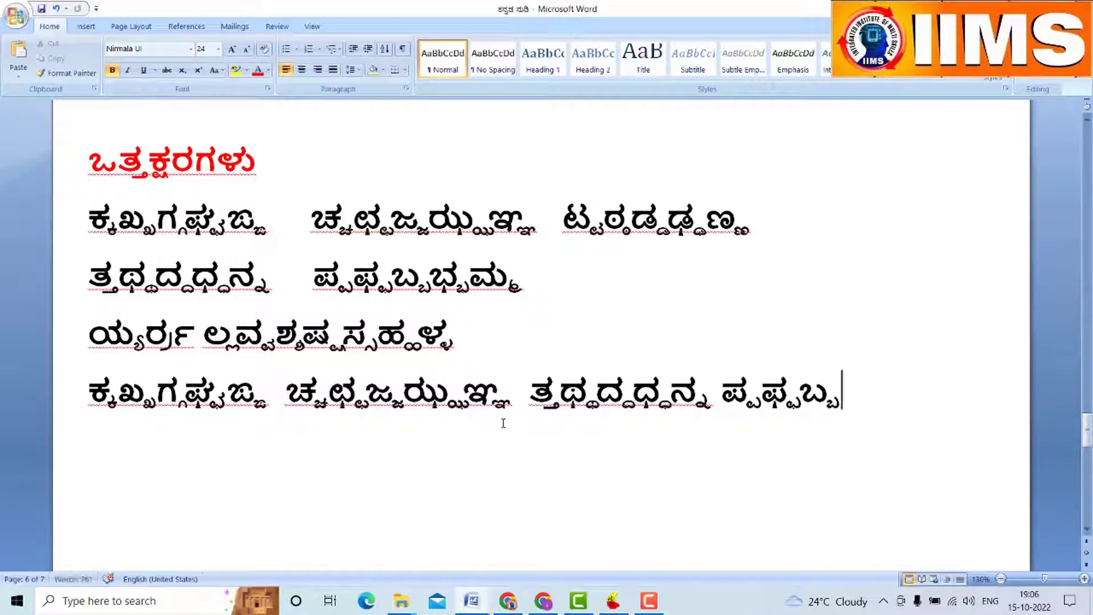
pyautogui.write('ಭ')
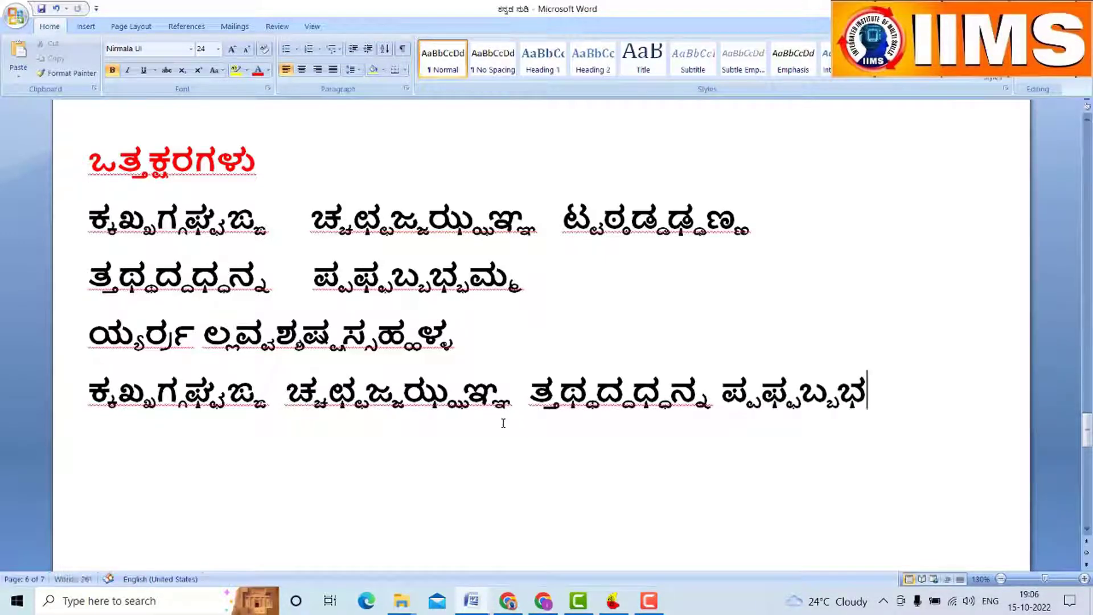
pyautogui.write('್ಭಮ್')
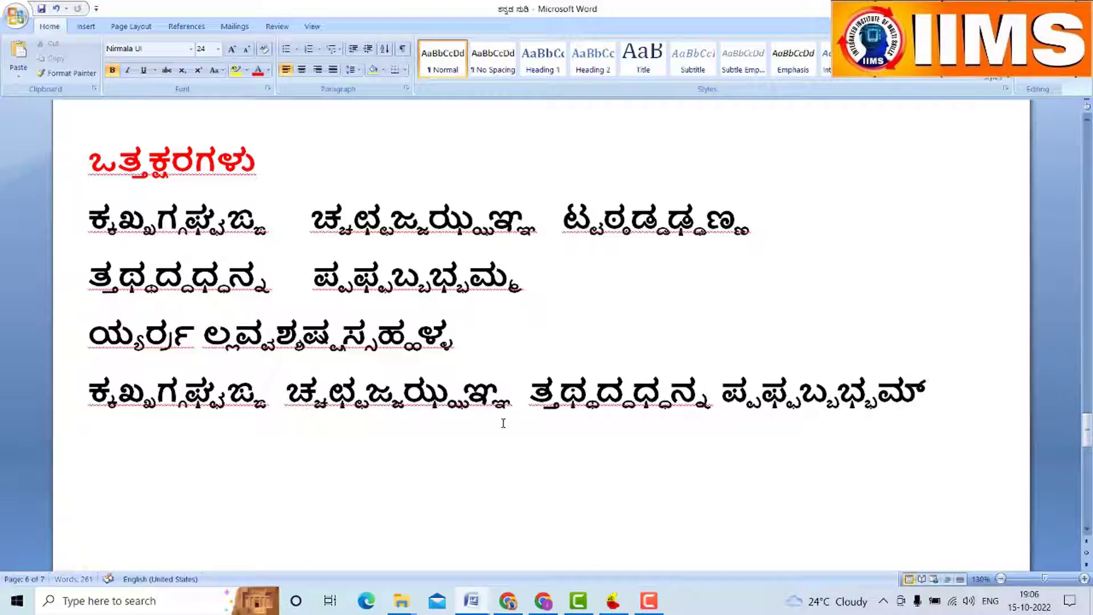
pyautogui.write('ಮ')
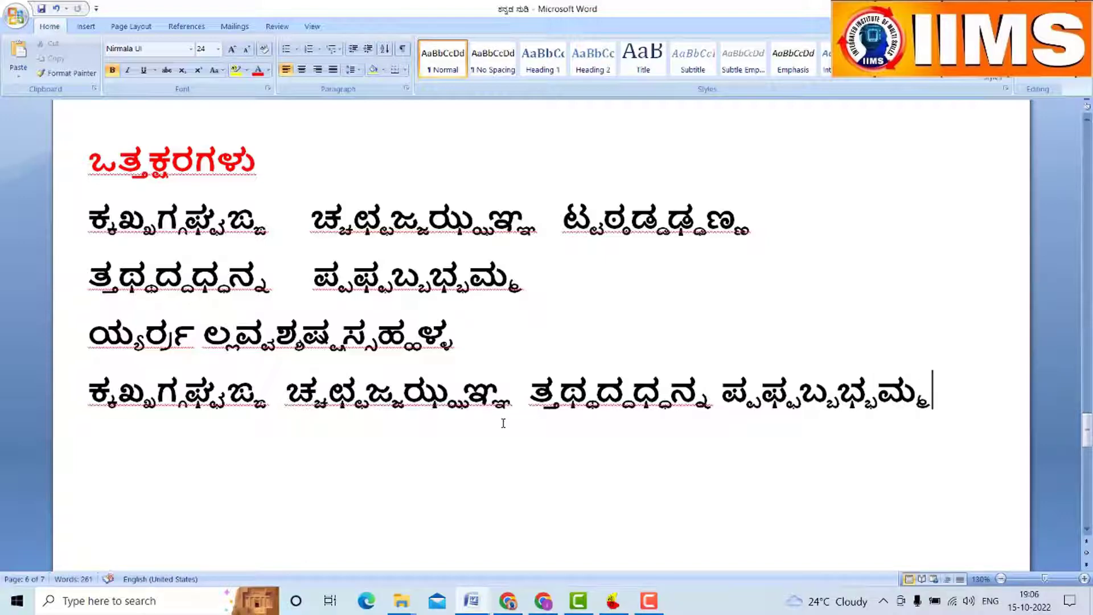
pyautogui.press('Return')
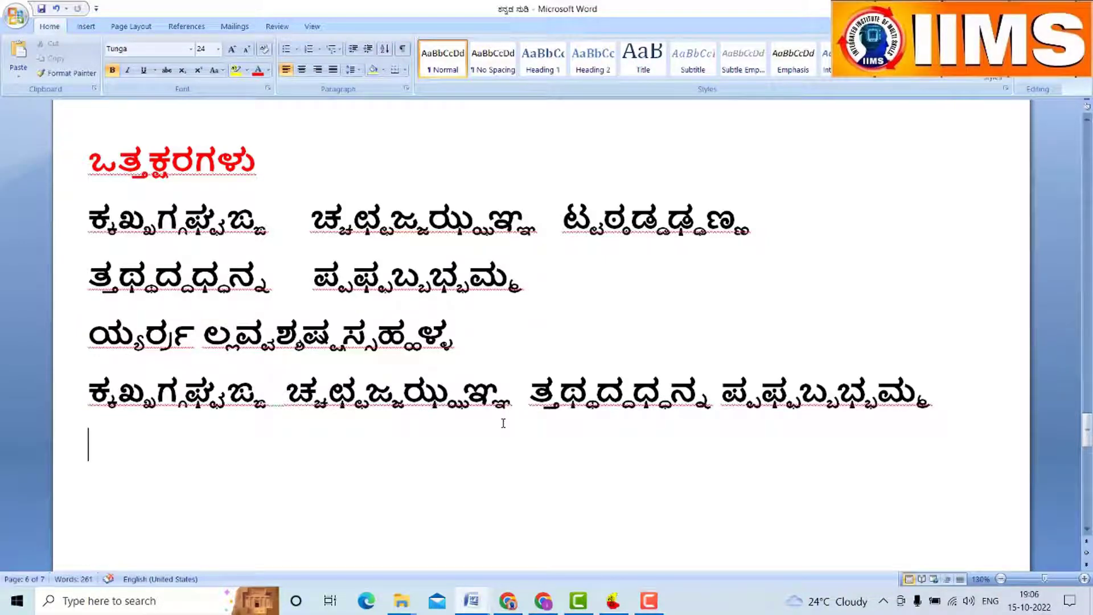
# Type the doubled conjuncts ಯ್ಯ, ರ್ರ, ಲ್ಲ, ವ್ವ, ಶ್ಶ, ಷ್ಷ, ಸ್ಸ, ಹ್ಹ and ಳ್ಳ
pyautogui.write('ಯ್')
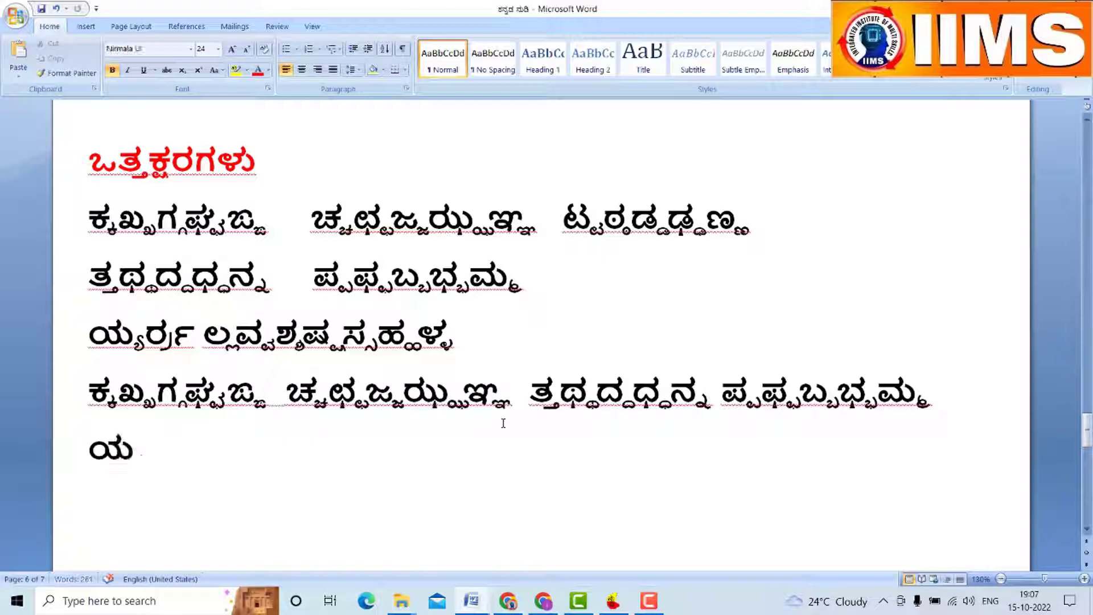
pyautogui.write('ಯ')
pyautogui.write('ರ್ರ')
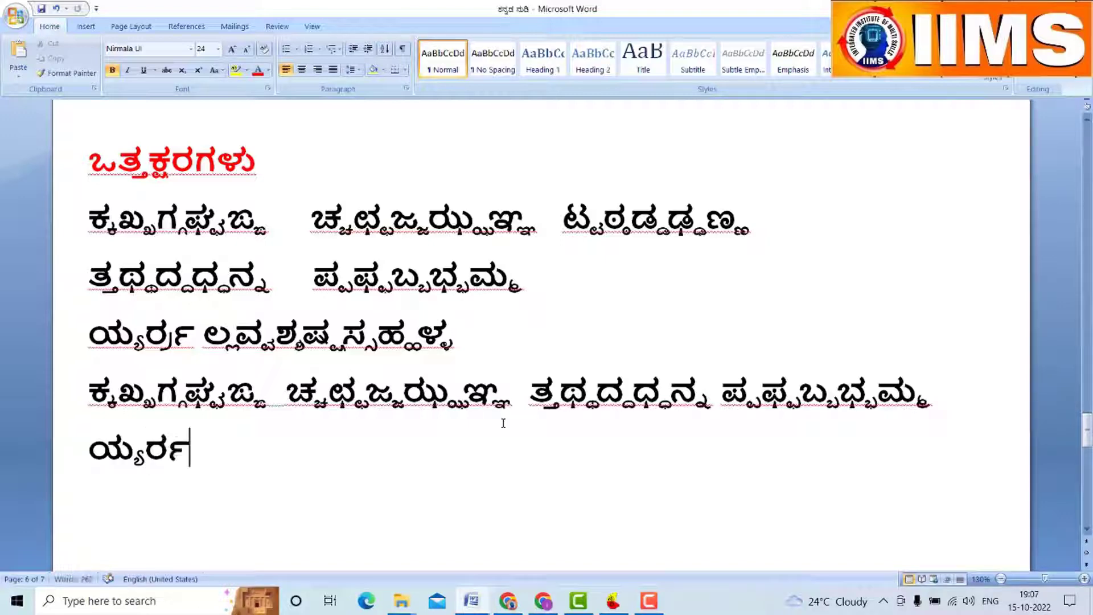
pyautogui.write('ರ')
pyautogui.write('ಲ್ಲ')
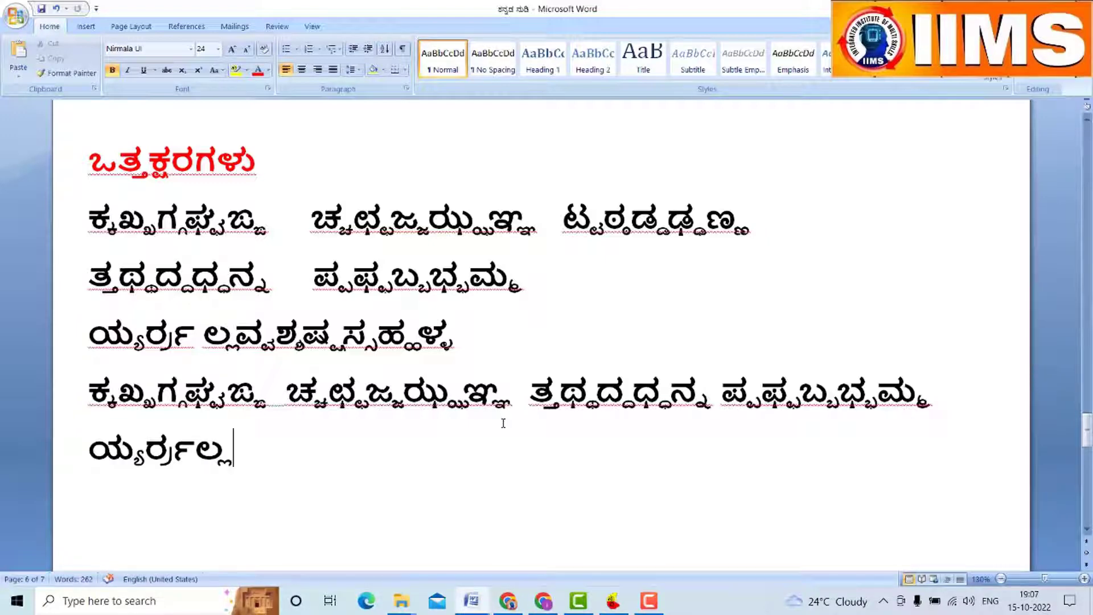
pyautogui.write('ವ್')
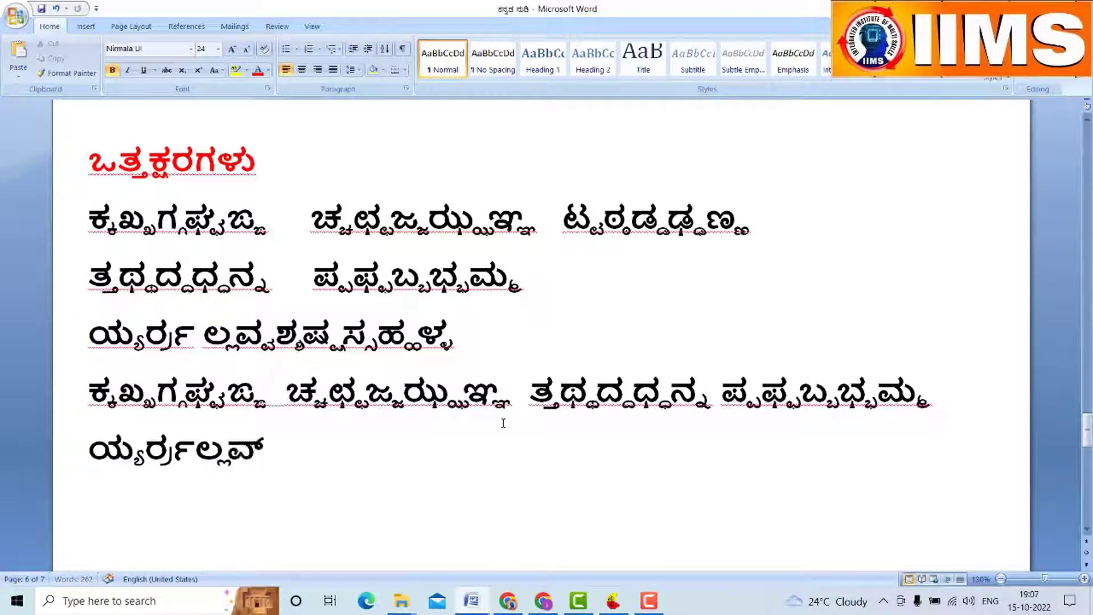
pyautogui.write('ವಶ್')
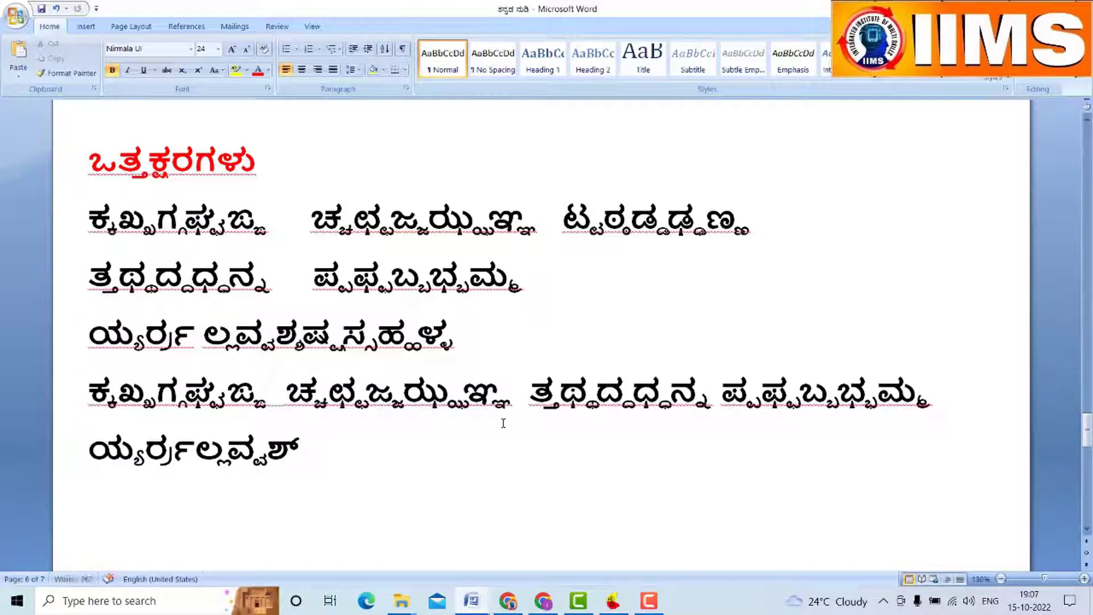
pyautogui.write('ಶಷ')
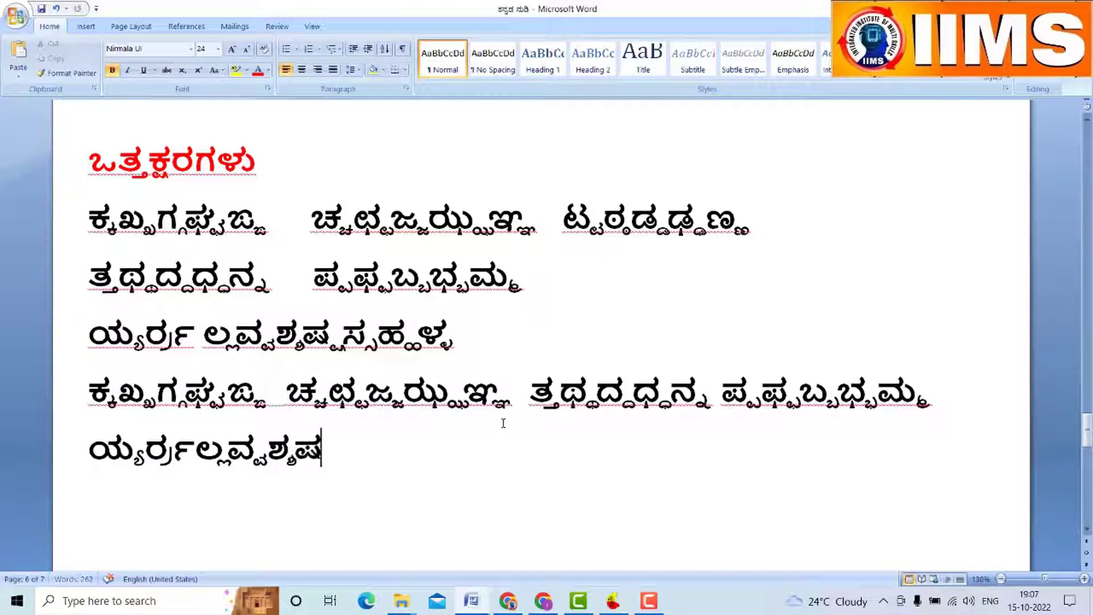
pyautogui.write('್ಷಸ್')
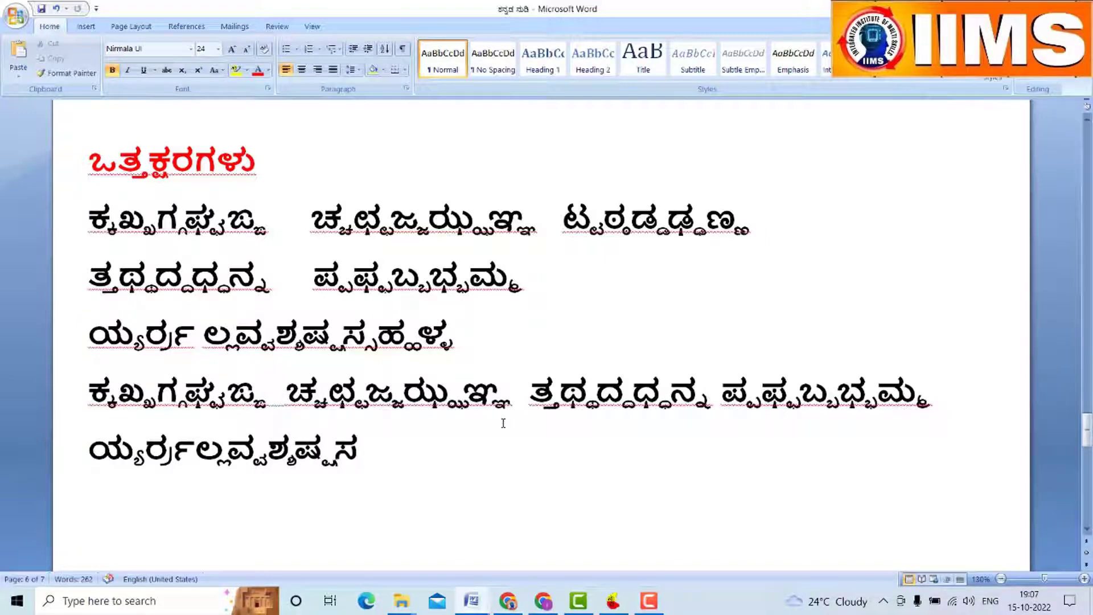
pyautogui.write('ಸ')
pyautogui.write('ಹ್')
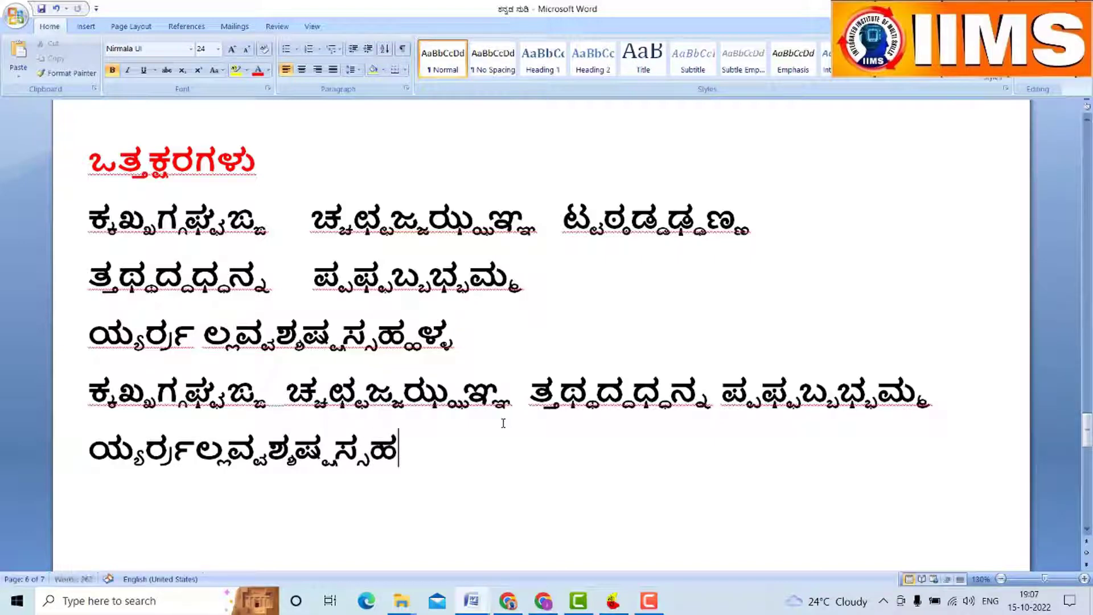
pyautogui.write('ಹಳ್')
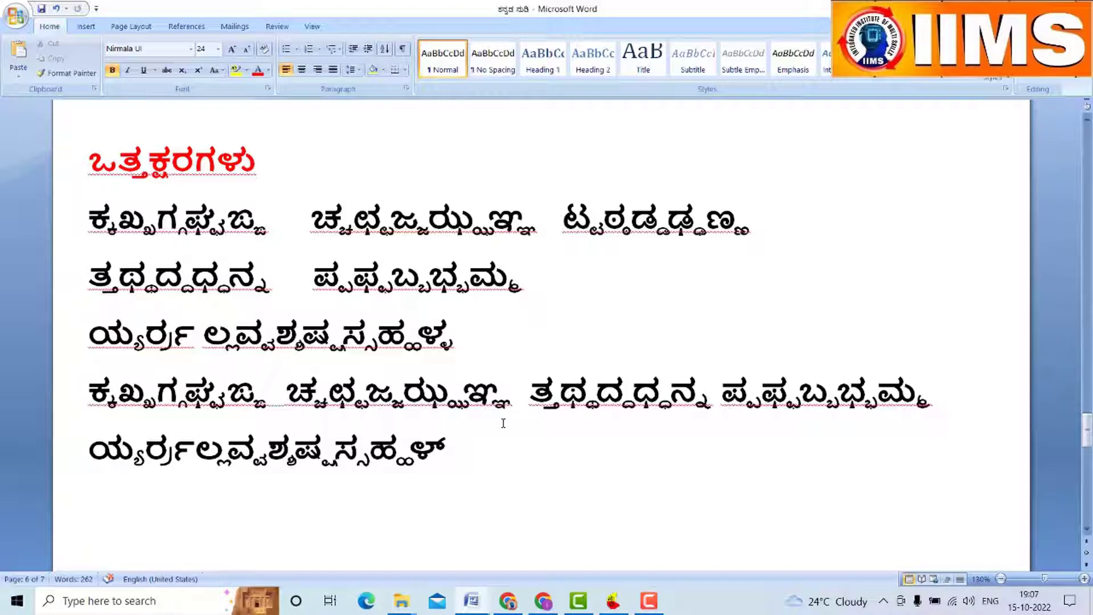
pyautogui.write('ಳ')
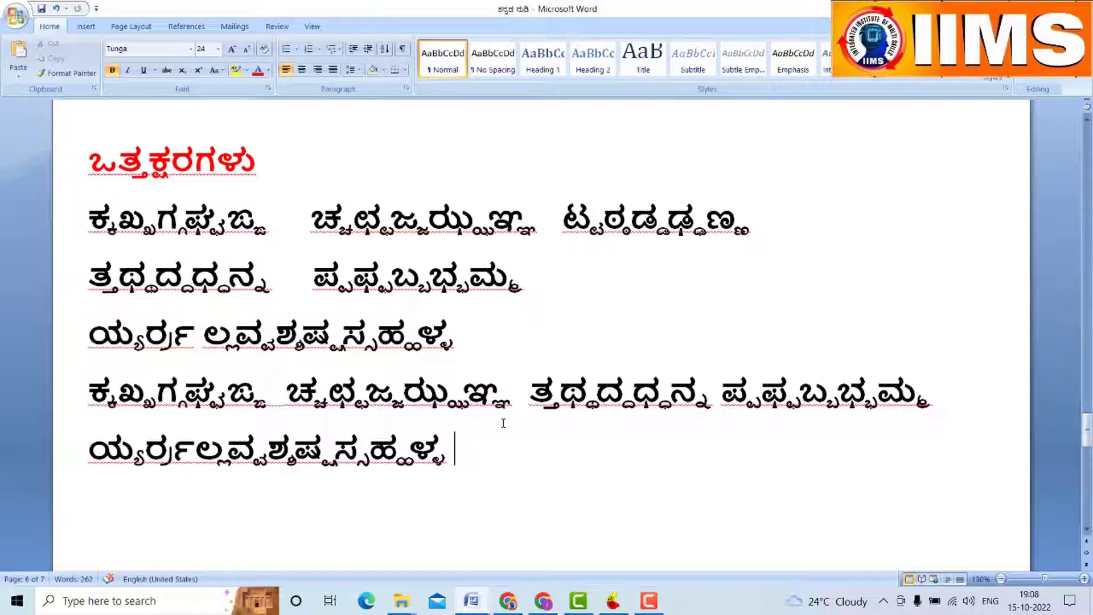
# Delete a stray ಕ್ರ and type the words ಅಮ್ಮ, ಅಪ್ಪ and ಪ್ರವೀಣ
pyautogui.write('ಕ್ರ')
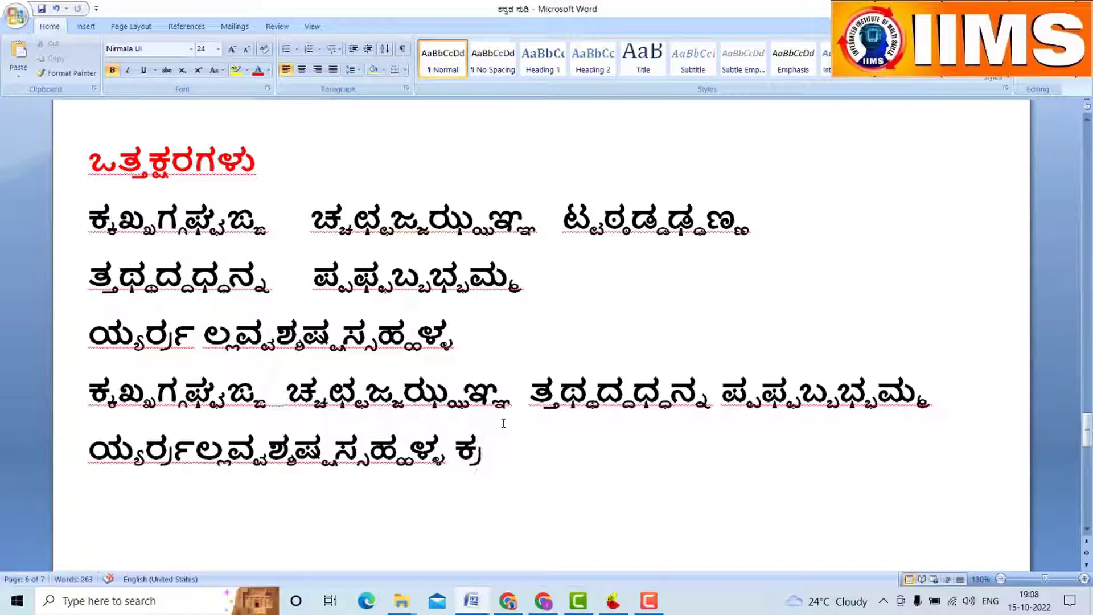
pyautogui.press('BackSpace')
pyautogui.press('BackSpace')
pyautogui.press('BackSpace')
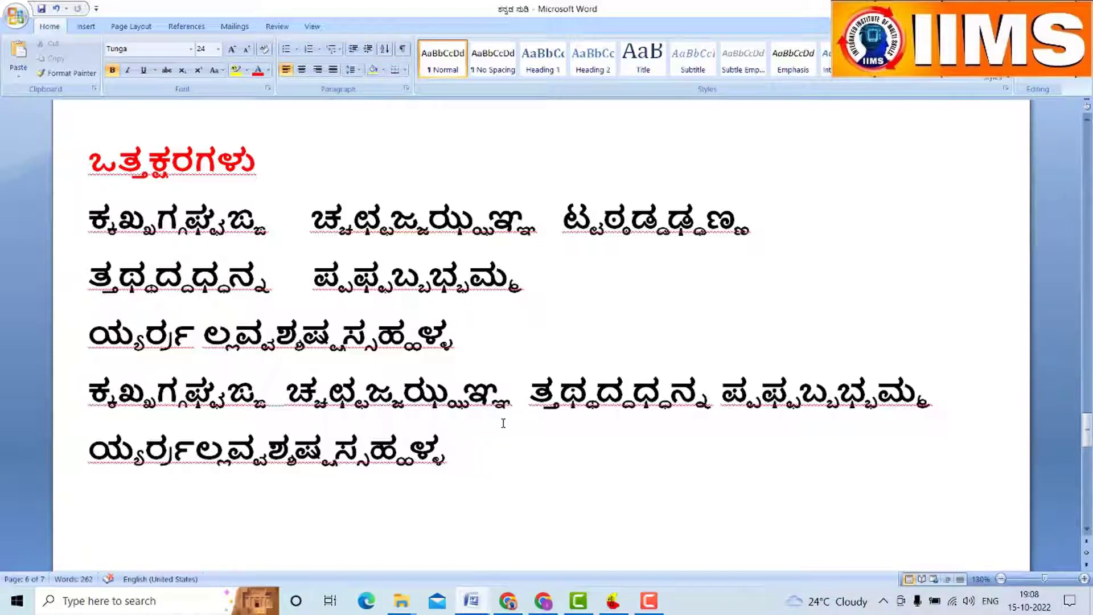
pyautogui.write('ಅಮ')
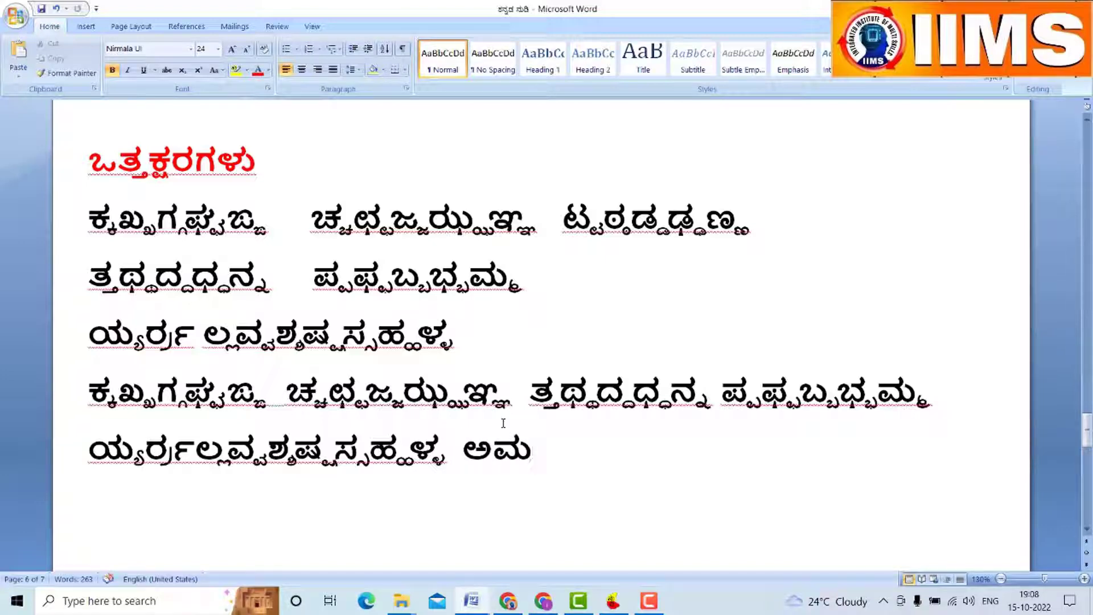
pyautogui.write('್ಮ')
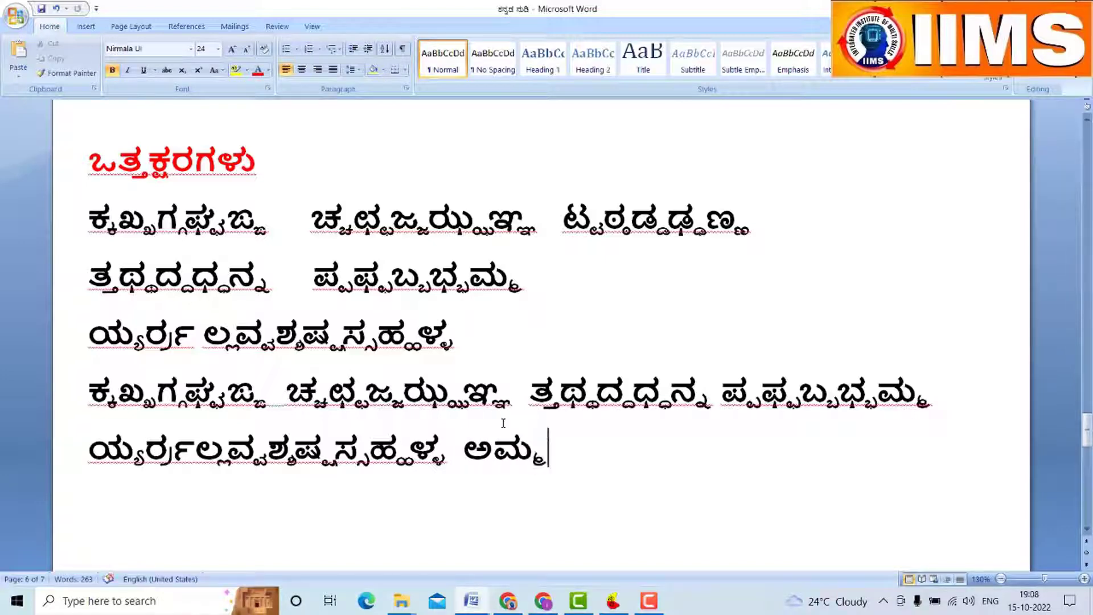
pyautogui.write(' ಅ')
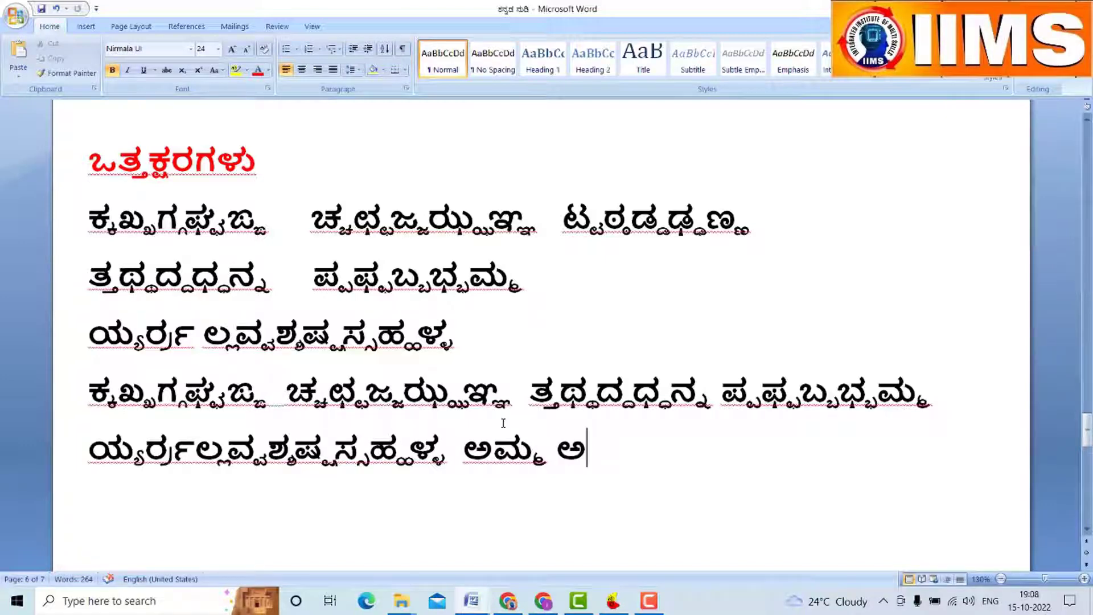
pyautogui.write('ಪ')
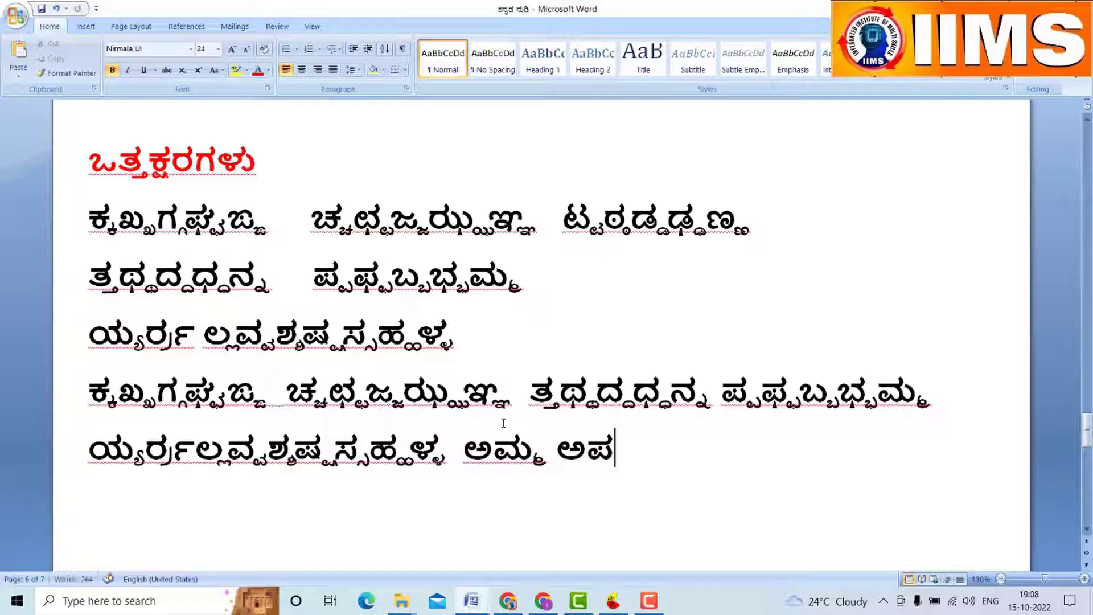
pyautogui.write('್ಪ')
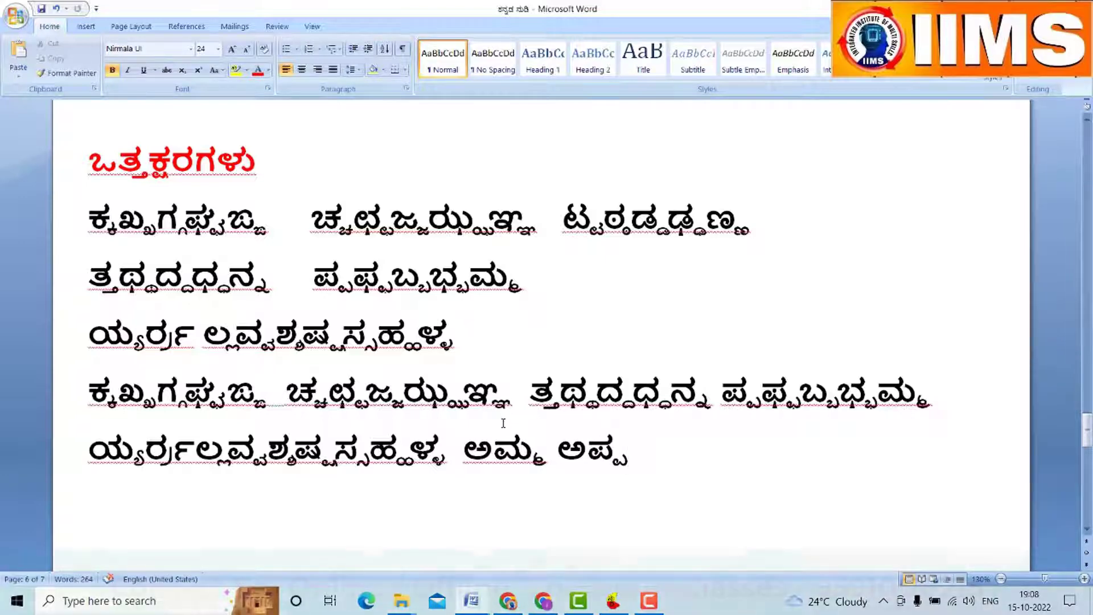
pyautogui.write(' ಪ')
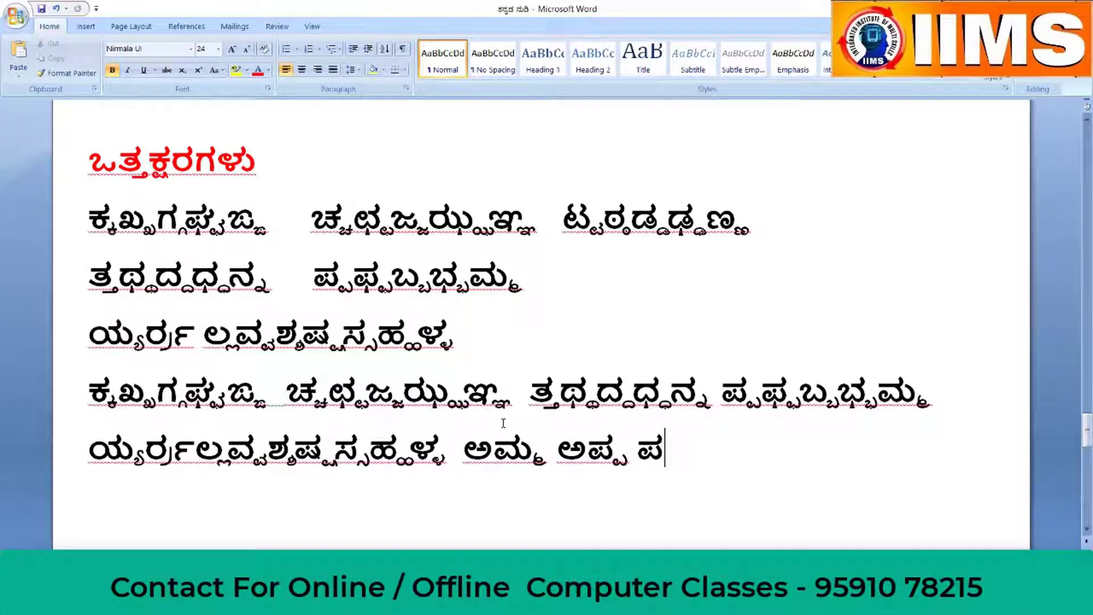
pyautogui.write('್ರವೀ')
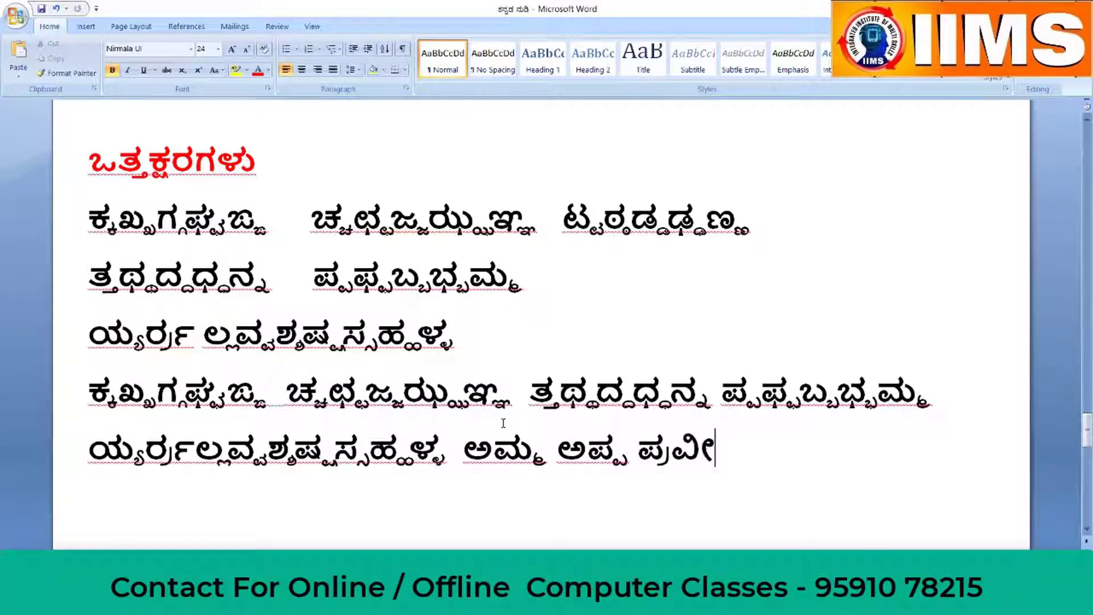
pyautogui.write('ಣ')
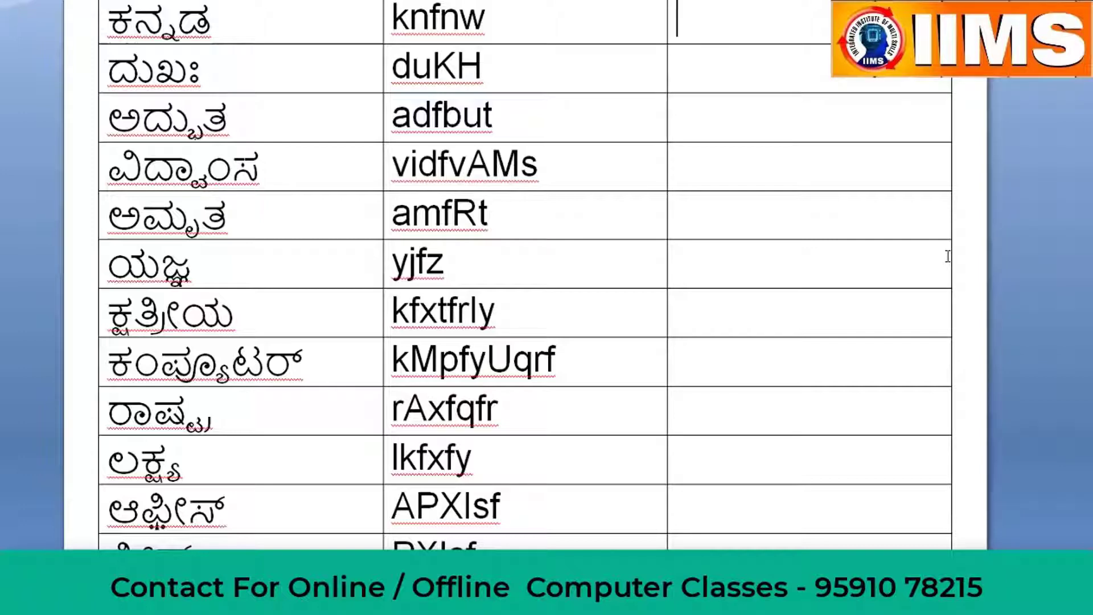
# Enter ಕನ್ನಡ, ದುಖಃ and ಅದ್ಭುತ in the third column via Nudi codes knfnw, duKH, adfbut
pyautogui.write('kn')
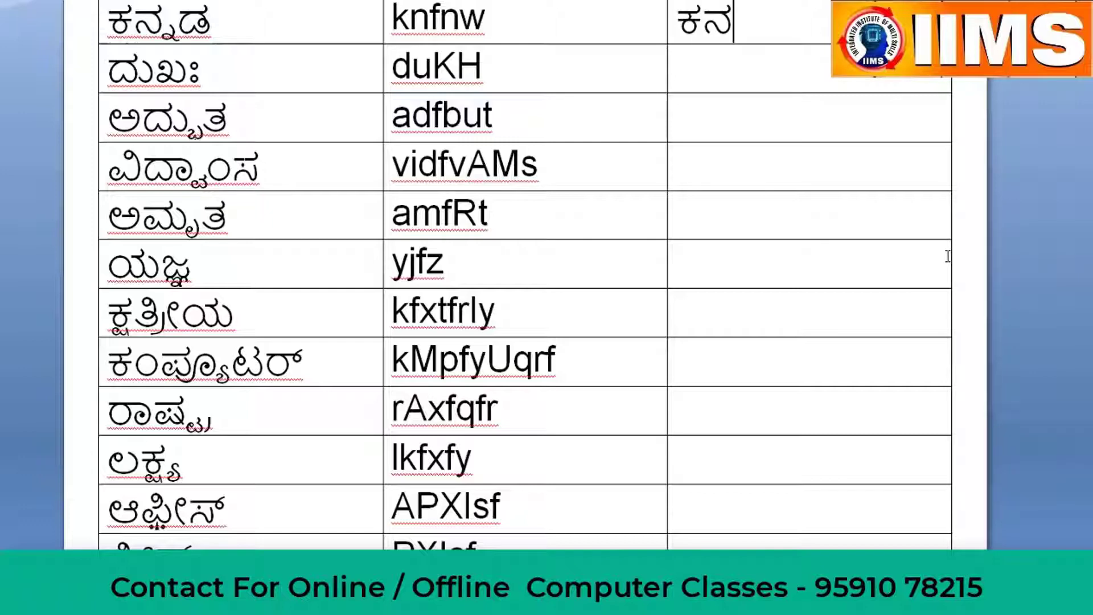
pyautogui.write('fnw')
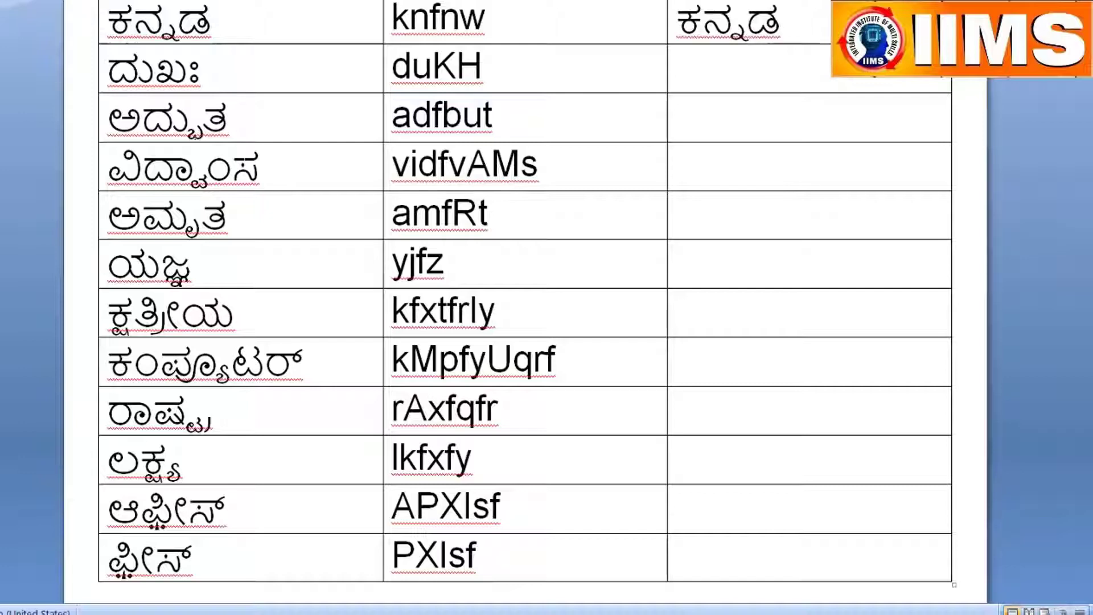
pyautogui.press('Down')
pyautogui.write('du')
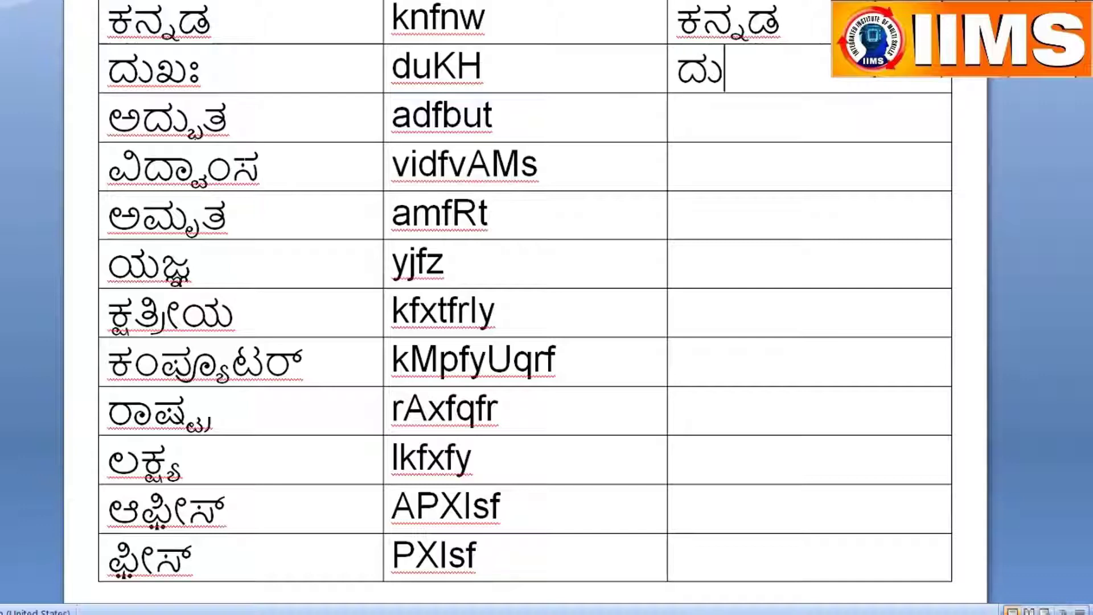
pyautogui.write('K')
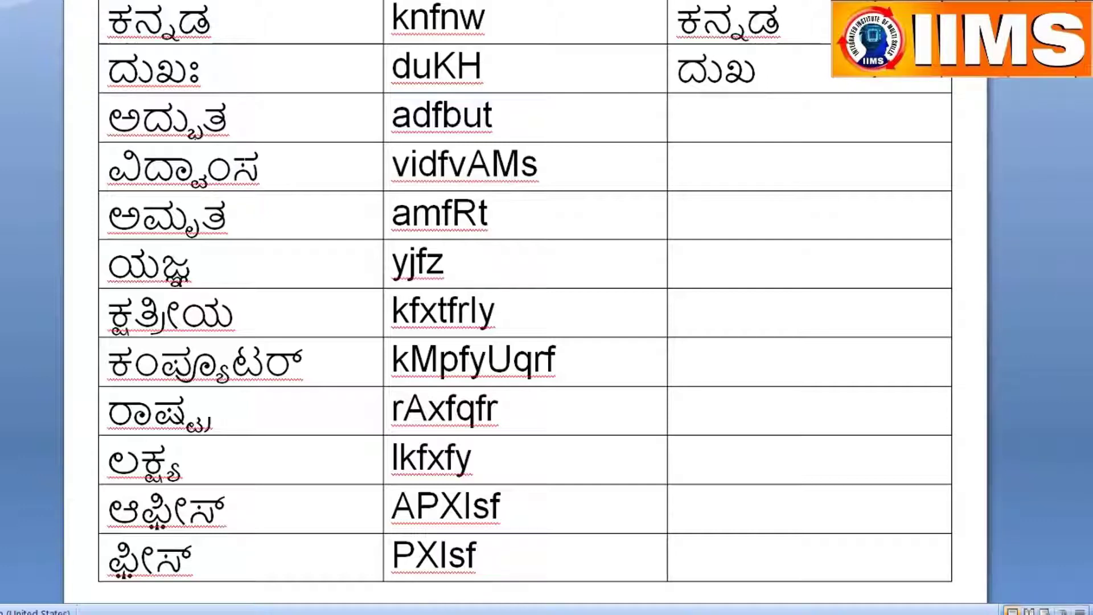
pyautogui.press('BackSpace')
pyautogui.write('H')
pyautogui.write('ad')
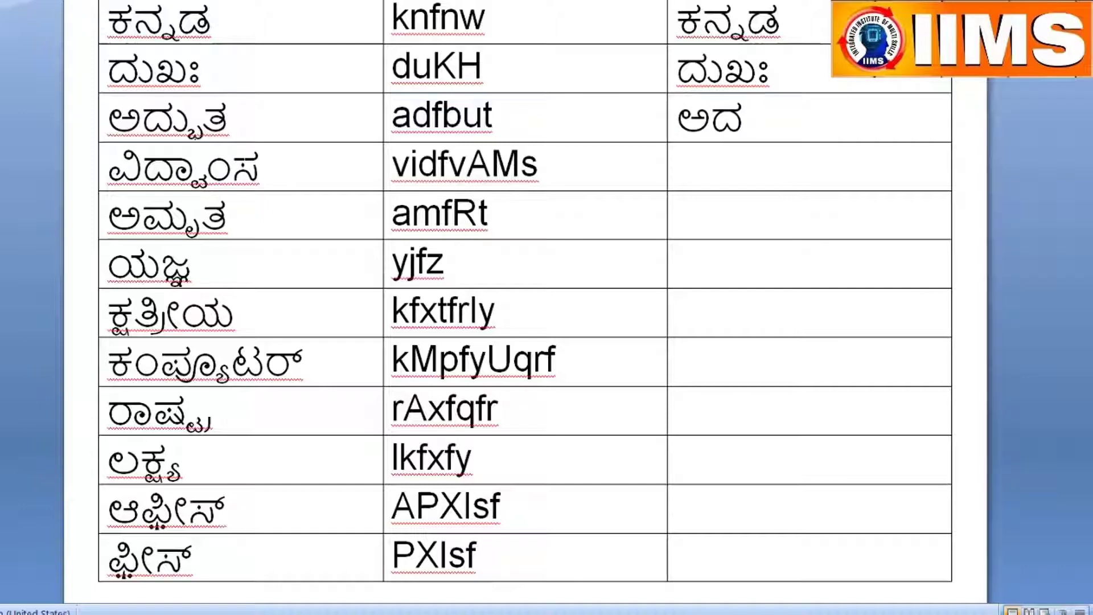
pyautogui.write('fbut')
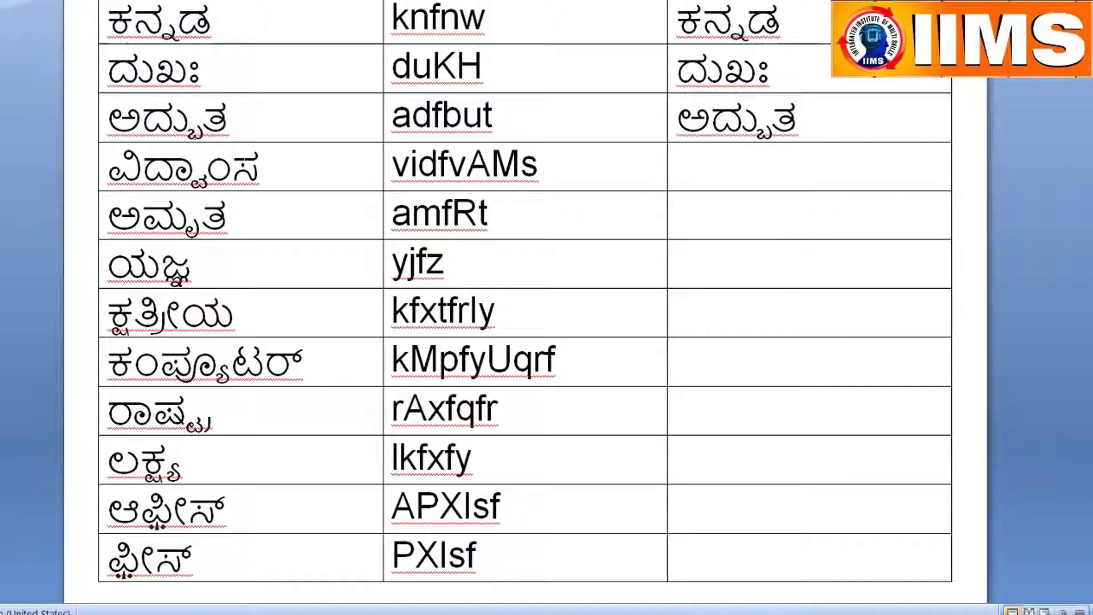
# Fill the third column with ವಿದ್ವಾಂಸ, ಅಮೃತ, ಯಜ್ಞ and ಕ್ಷತ್ರೀಯ using vidfvAMs, amfRt, yjfz, kfxtfrly
pyautogui.click(678, 165)
pyautogui.write('vid')
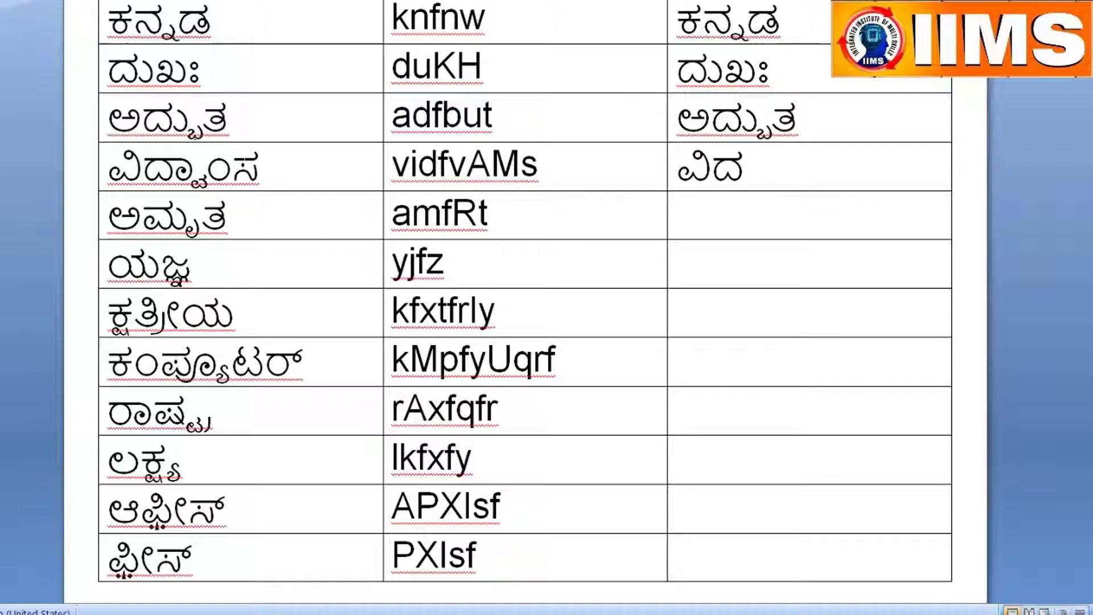
pyautogui.write('fvA')
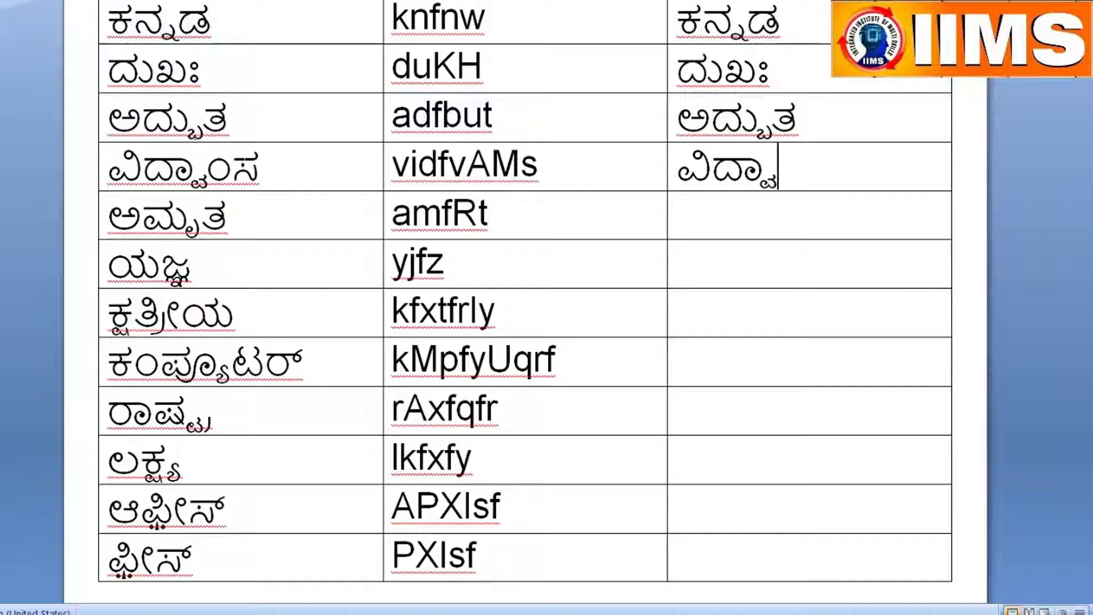
pyautogui.write('Ms')
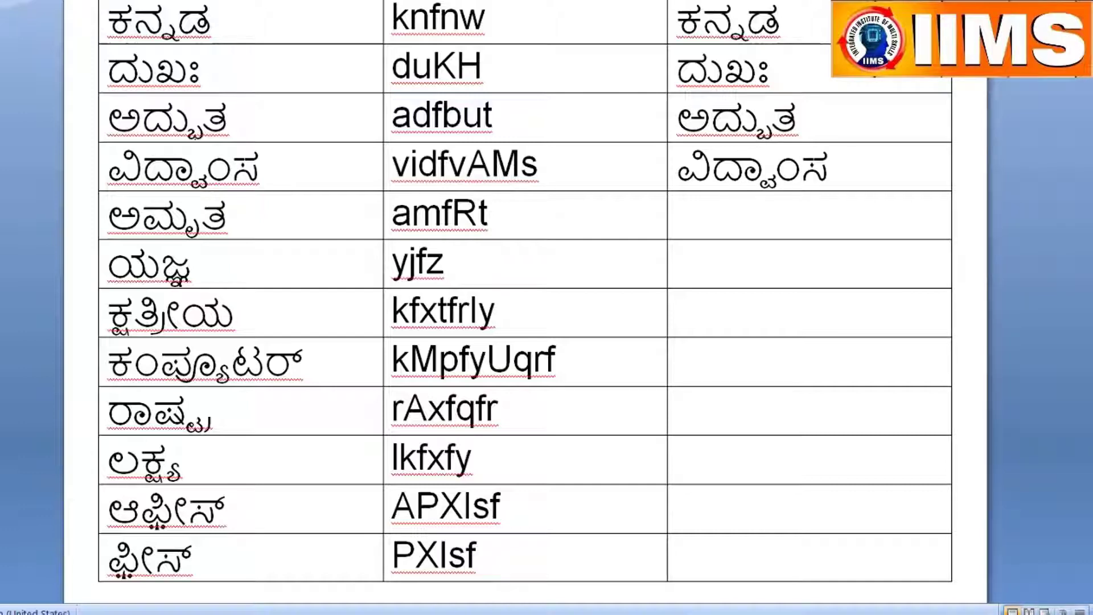
pyautogui.click(677, 216)
pyautogui.write('a')
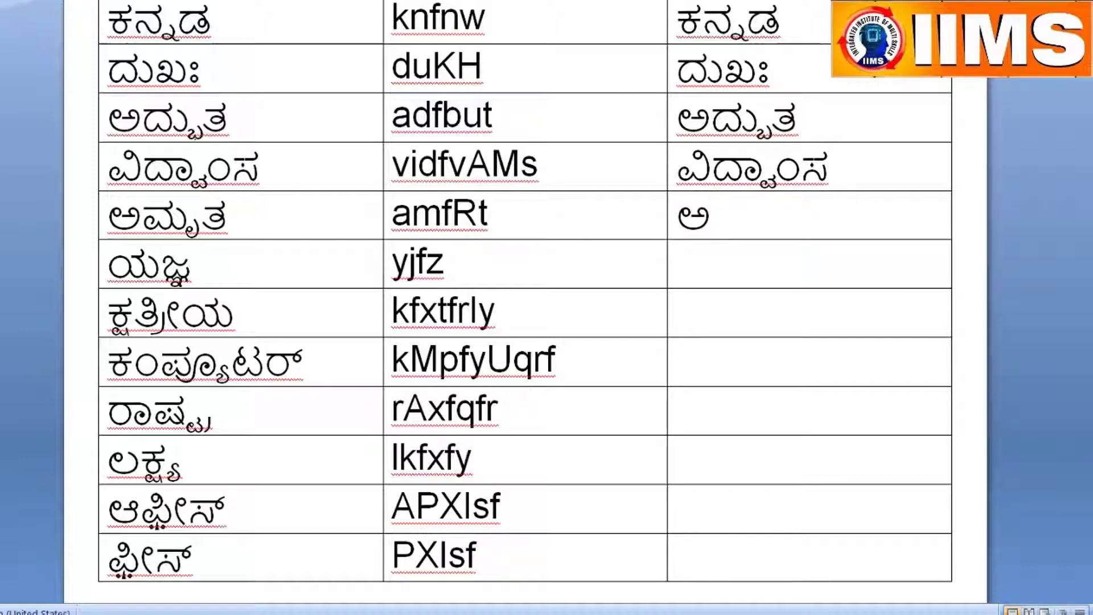
pyautogui.write('m')
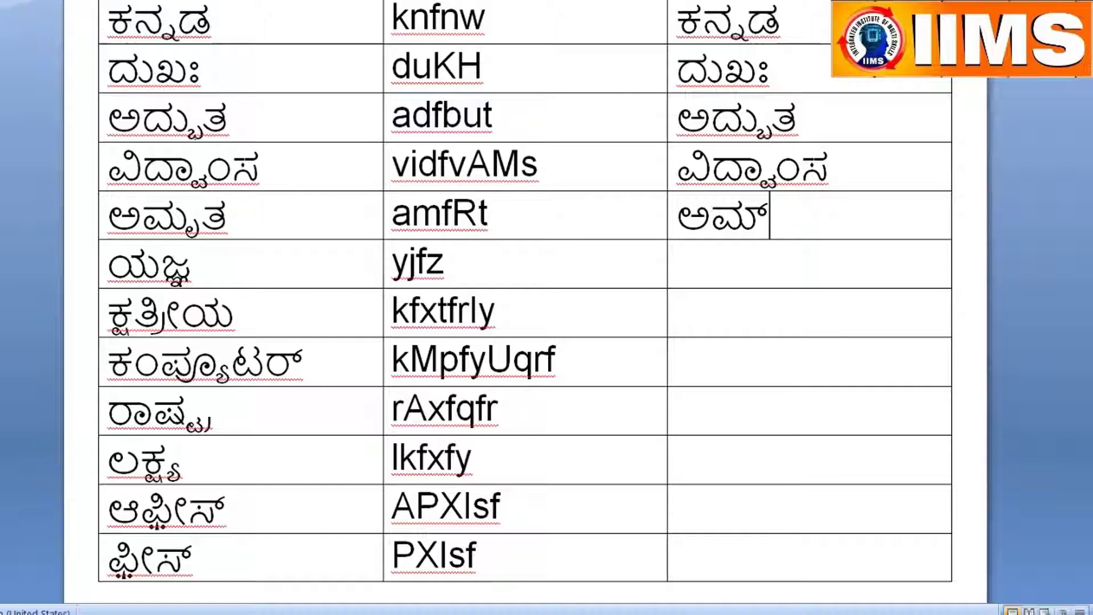
pyautogui.write('R')
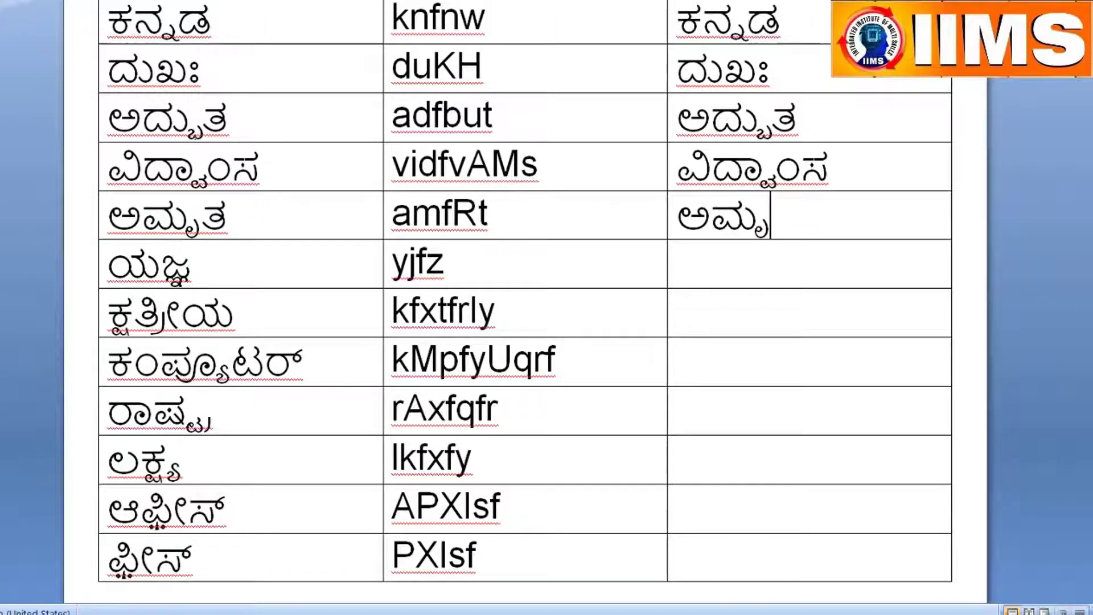
pyautogui.write('t')
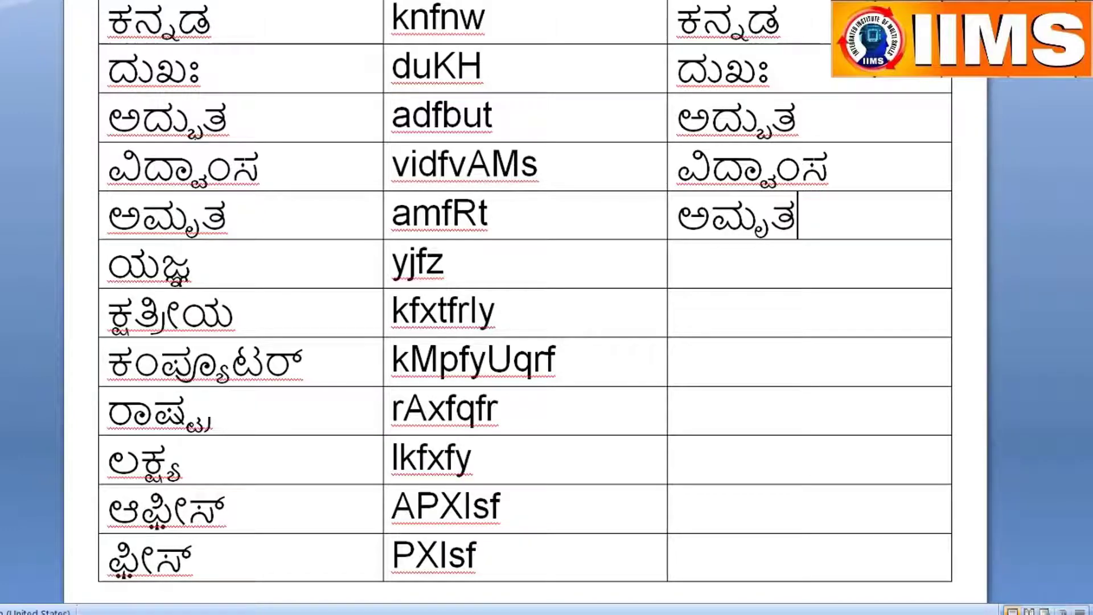
pyautogui.click(678, 261)
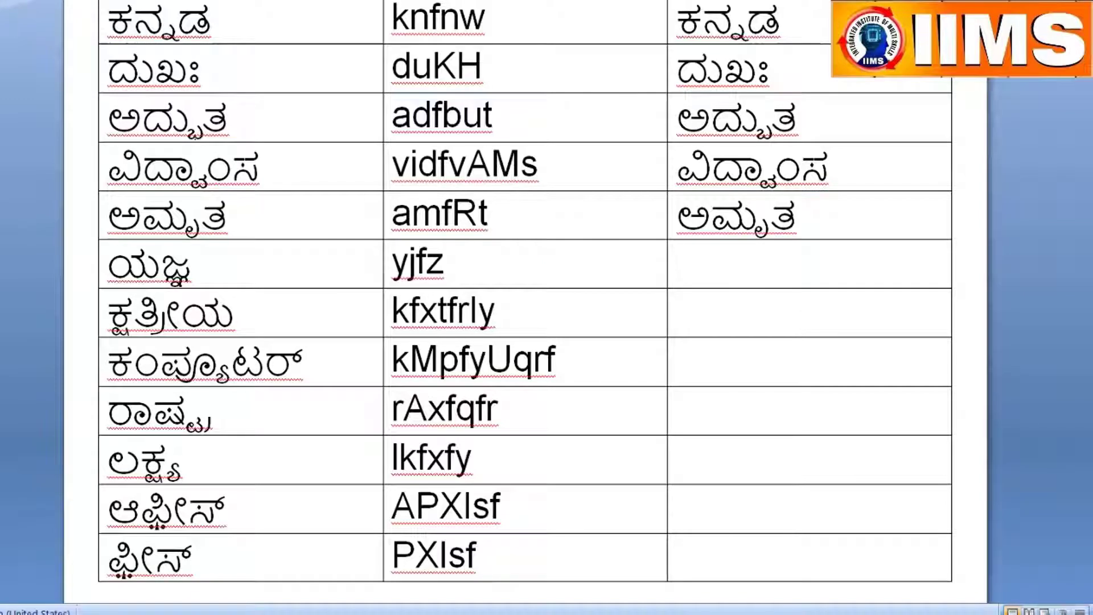
pyautogui.write('y')
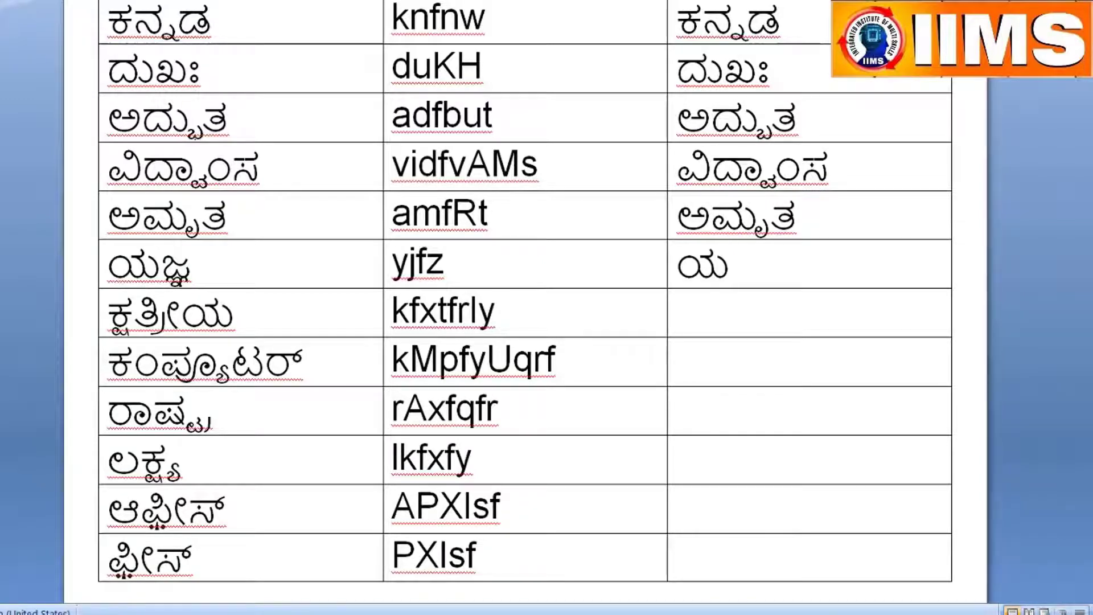
pyautogui.write('jf')
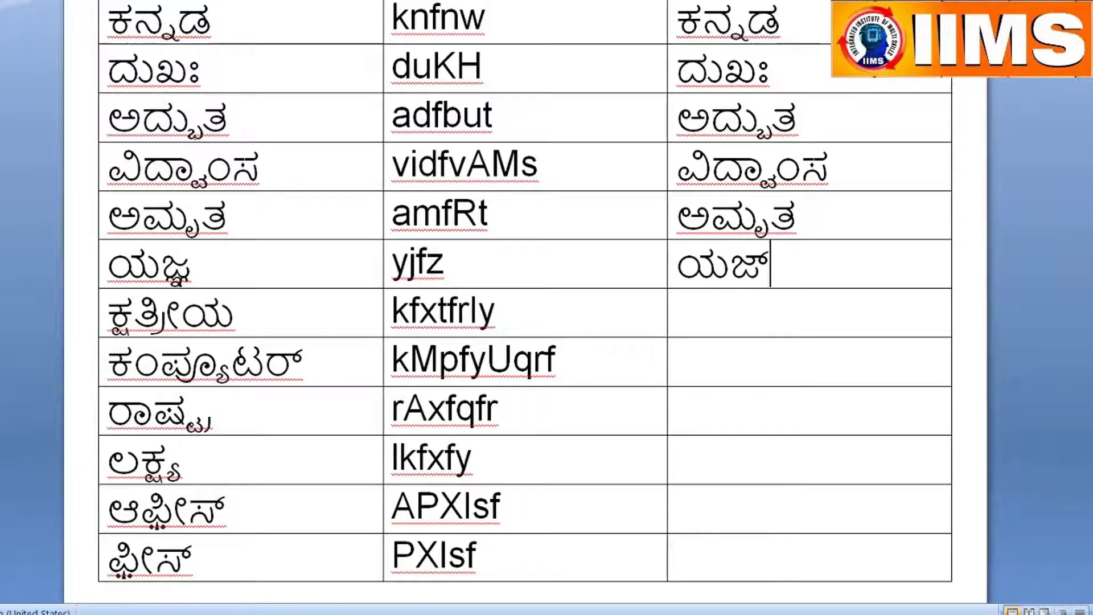
pyautogui.write('z')
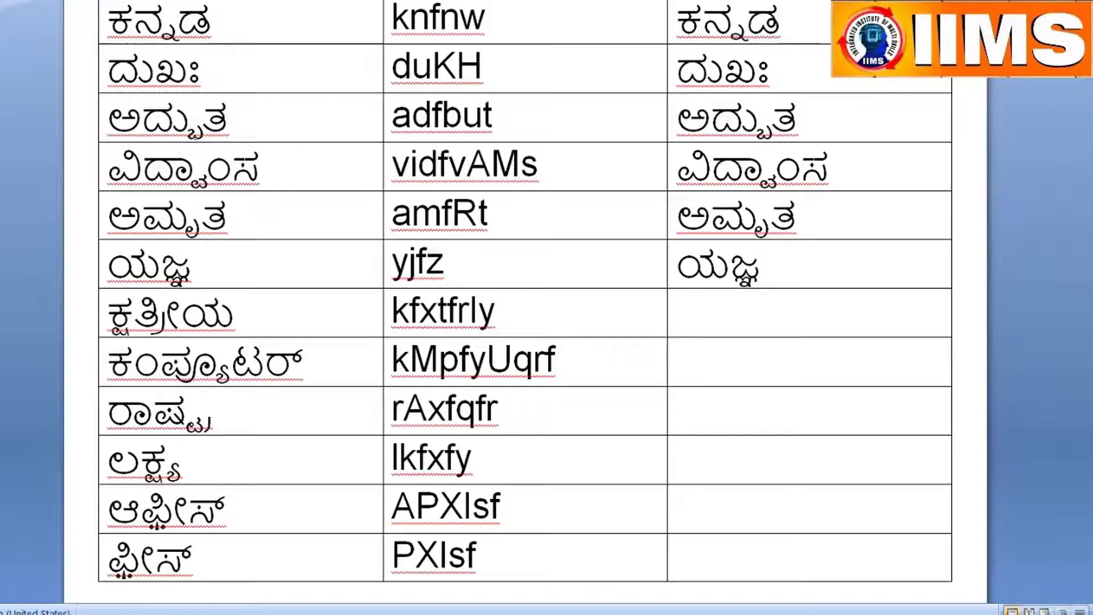
pyautogui.click(677, 310)
pyautogui.write('k')
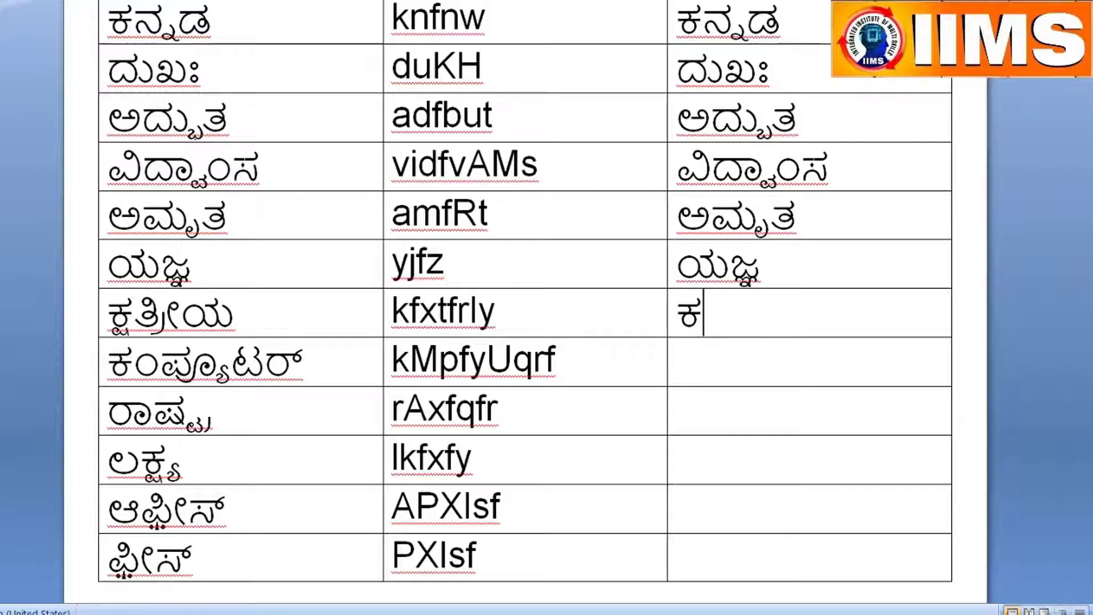
pyautogui.write('fxt')
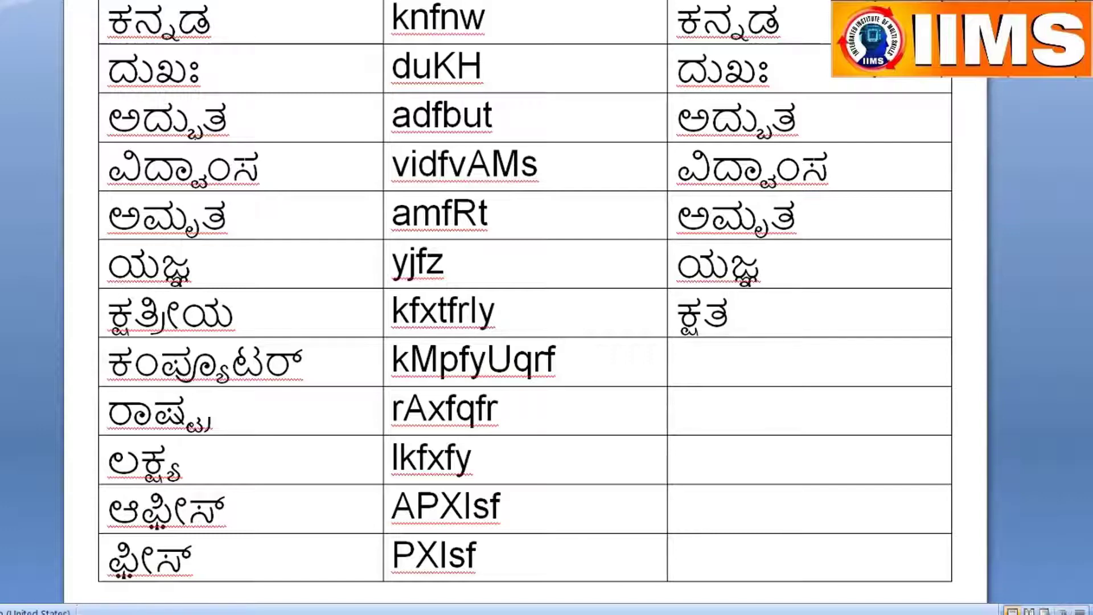
pyautogui.write('frly')
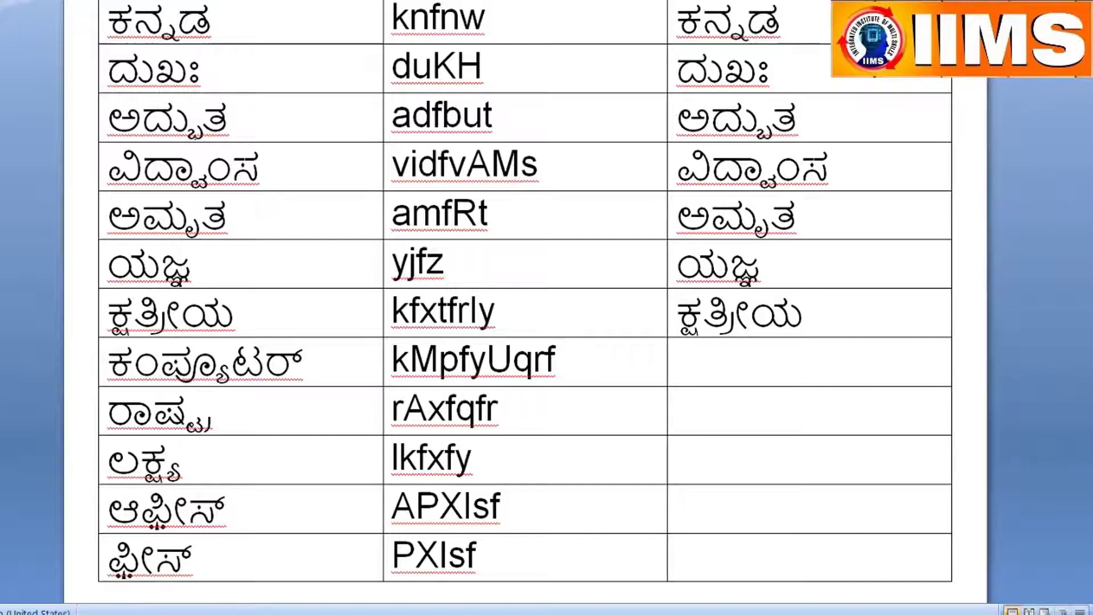
# Enter ಕಂಪ್ಯೂಟರ್, ರಾಷ್ಟ್ರ and ಲಕ್ಷ್ಯ in Nudi for codes kMpfyUqrf, rAxfqfr and lkfxfy in rows 8–10
pyautogui.click(678, 359)
pyautogui.write('ಕ')
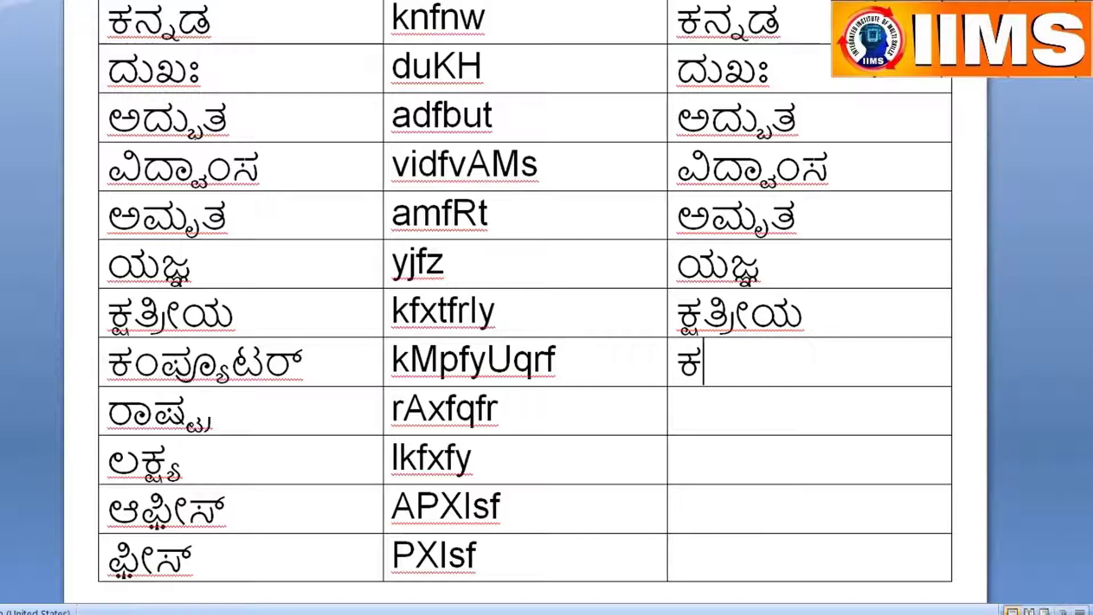
pyautogui.write('ಂಪ್')
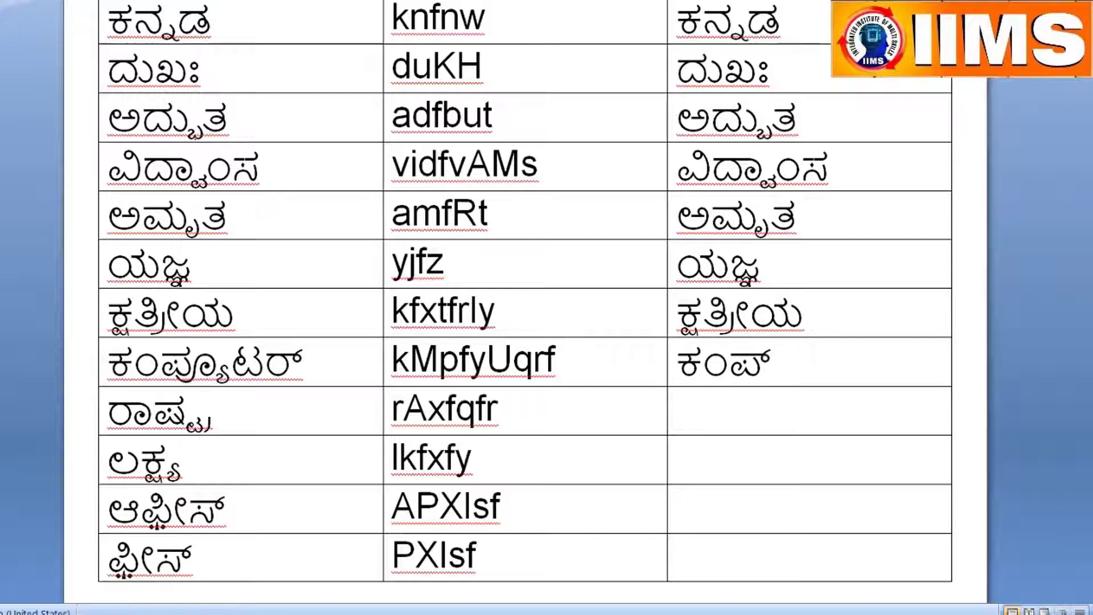
pyautogui.write('ಯೂ')
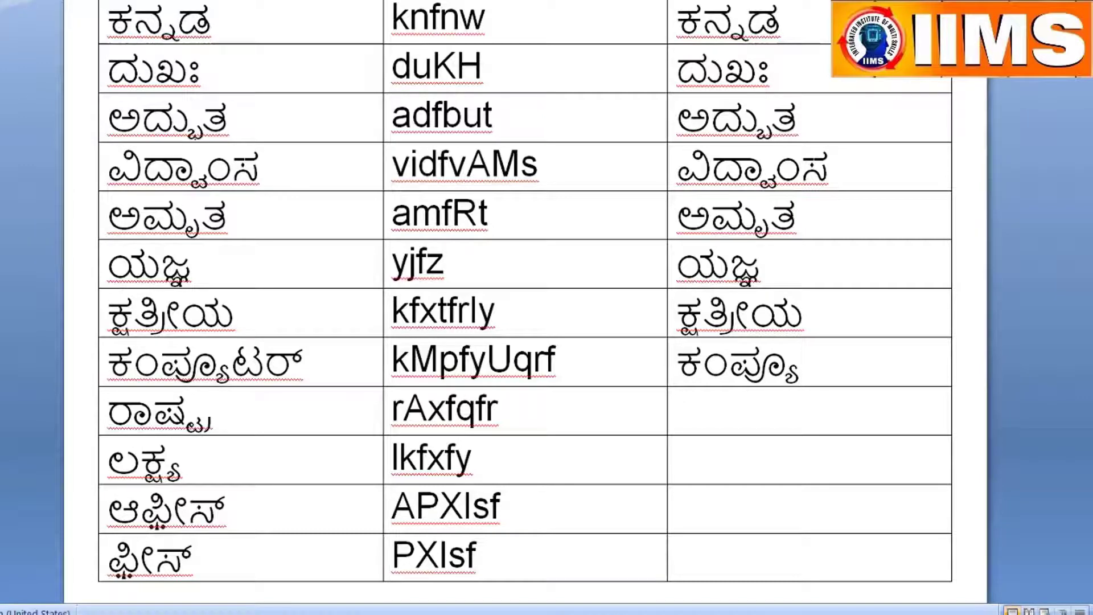
pyautogui.write('ಟ')
pyautogui.write('ರ್')
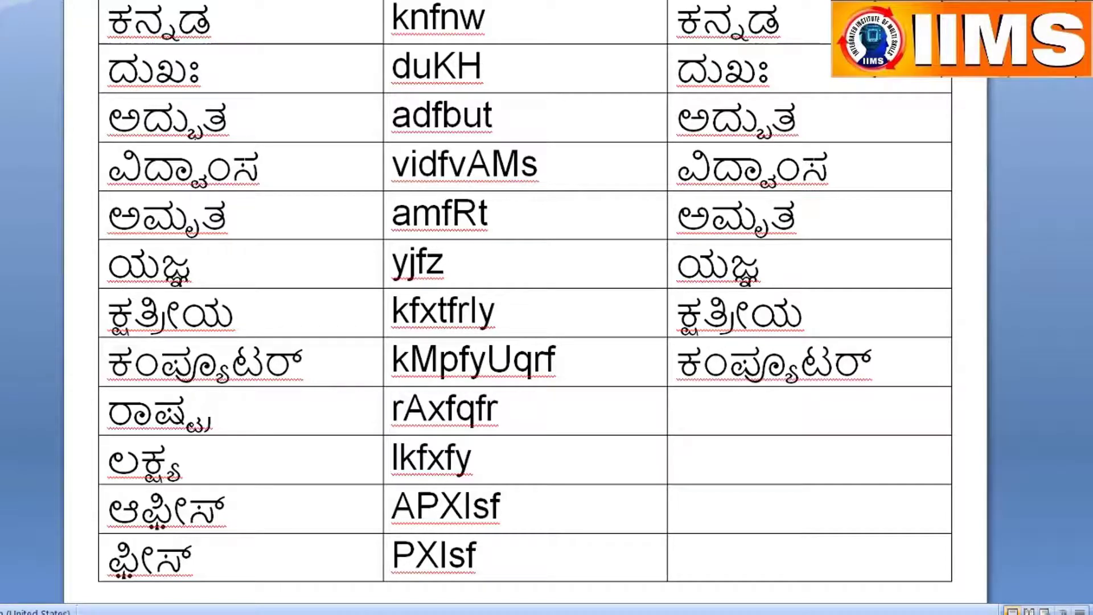
pyautogui.click(677, 407)
pyautogui.write('ರ')
pyautogui.write('A')
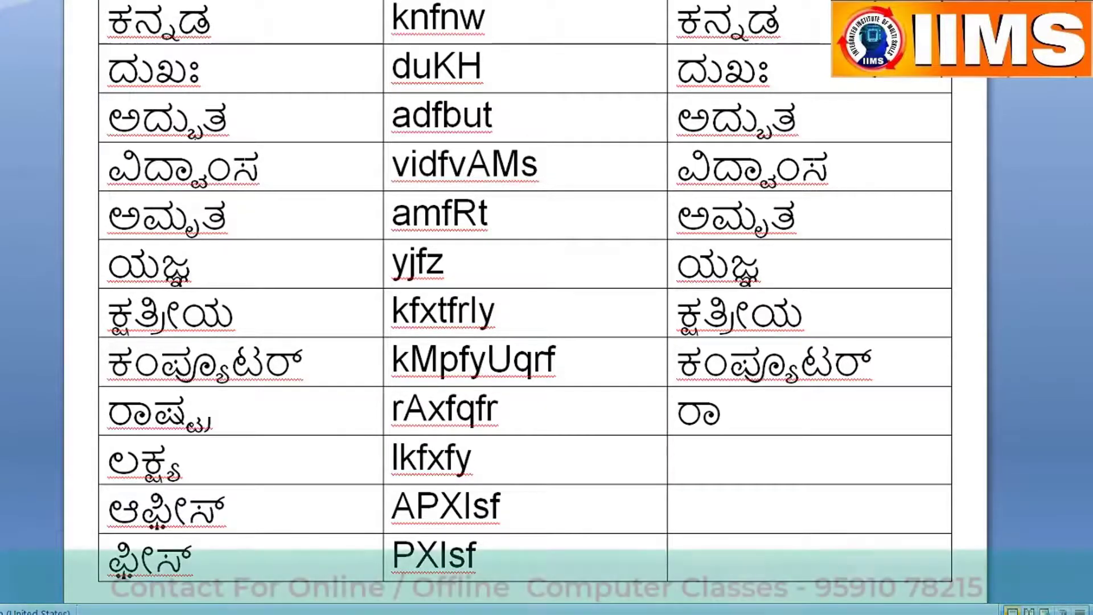
pyautogui.write('x')
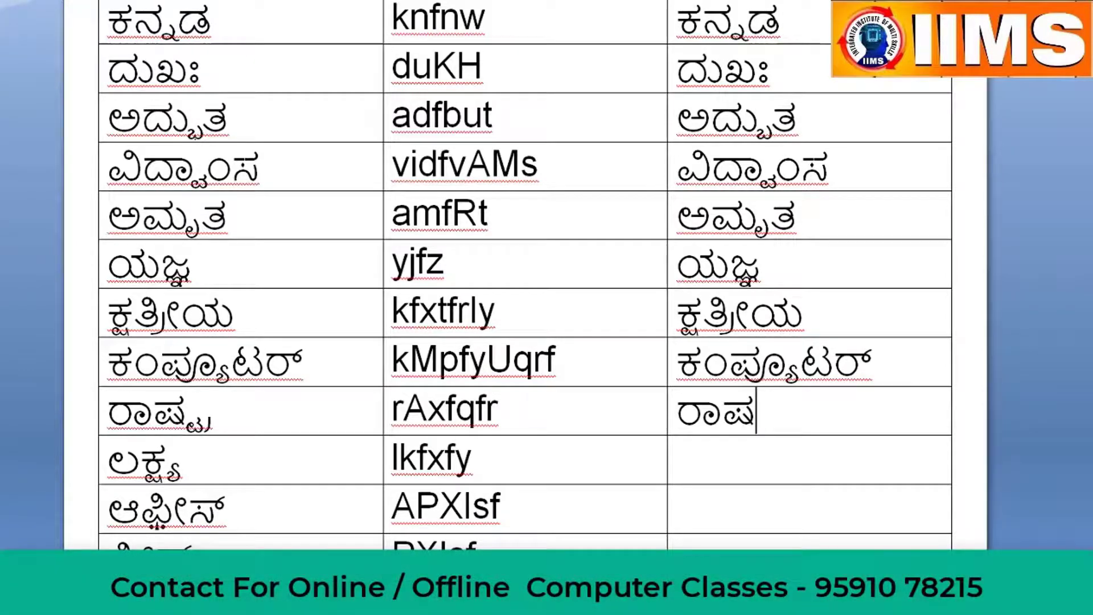
pyautogui.write('fqfr')
pyautogui.click(678, 455)
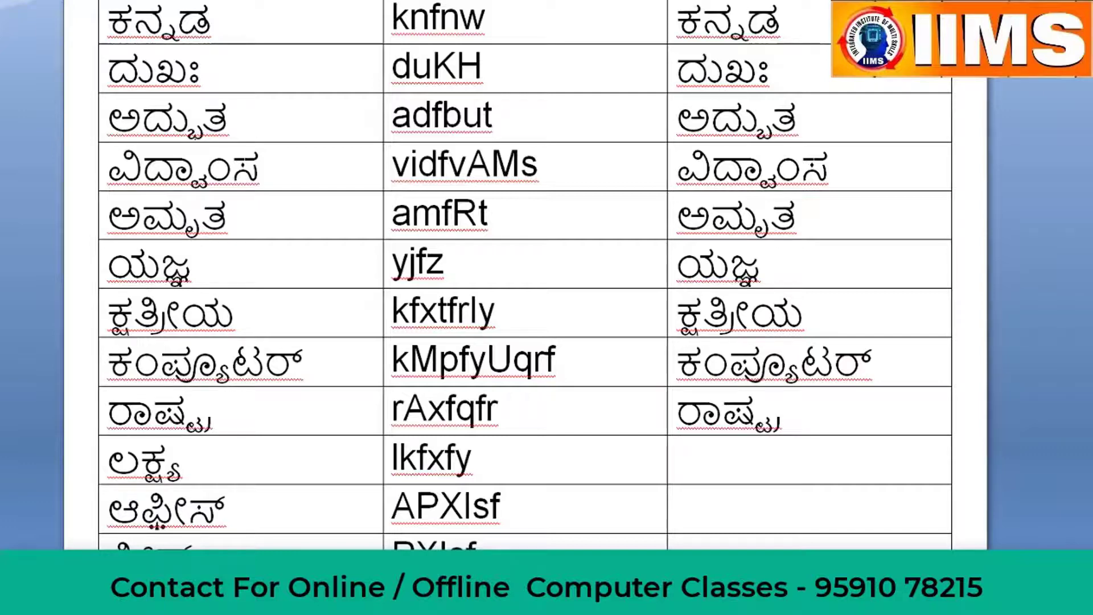
pyautogui.write('lkf')
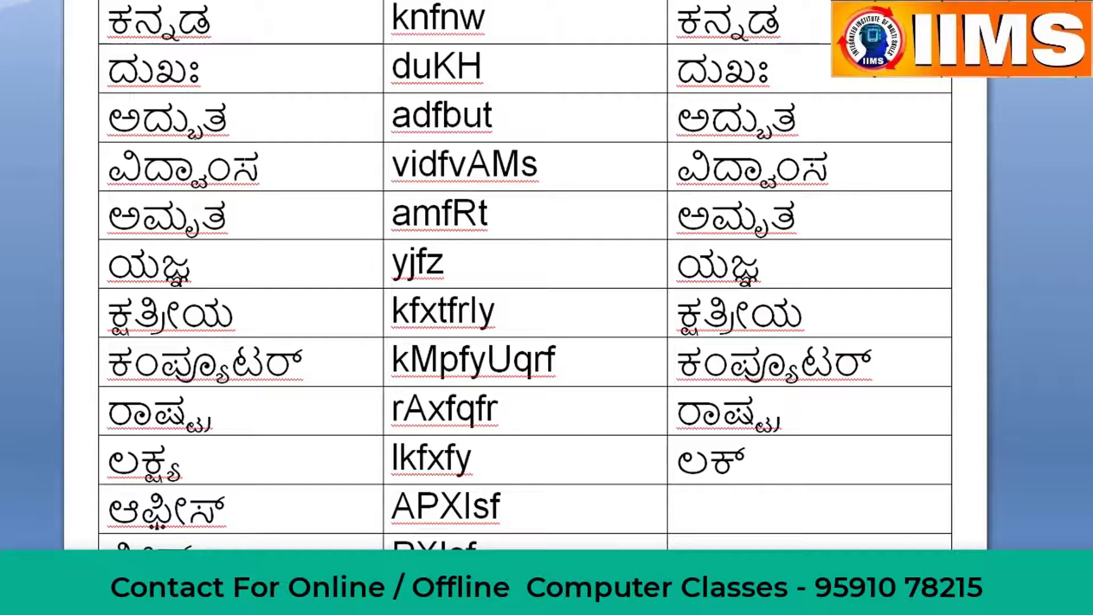
pyautogui.write('xfy')
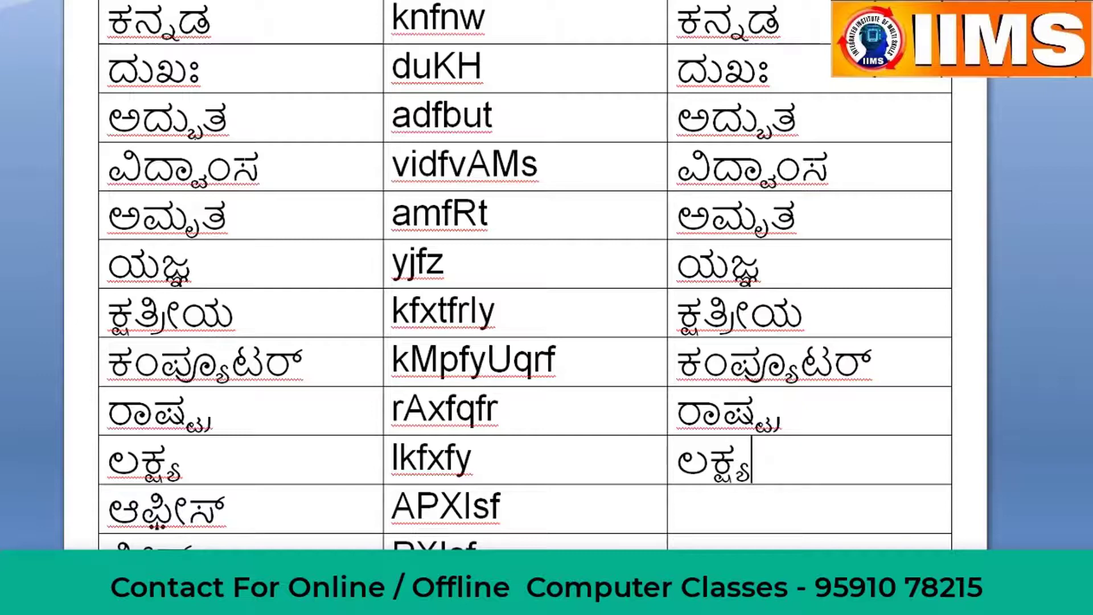
# Type APXIsf and PXIsf in Nudi to enter ಆಫೀಸ್ and ಫೀಸ್ in rows 11 and 12
pyautogui.click(678, 505)
pyautogui.write('A')
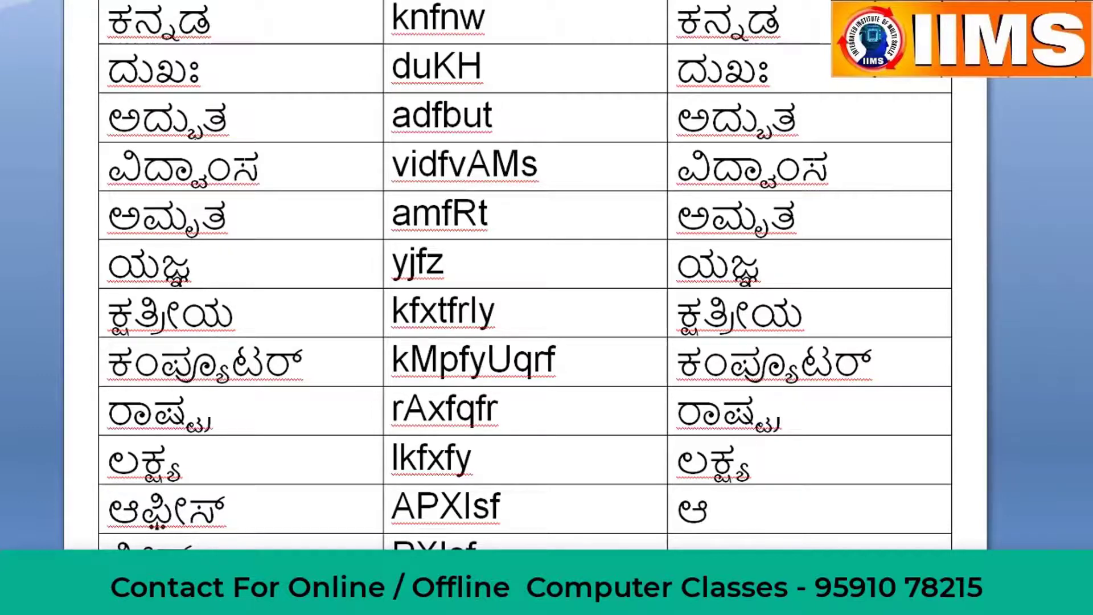
pyautogui.write('P')
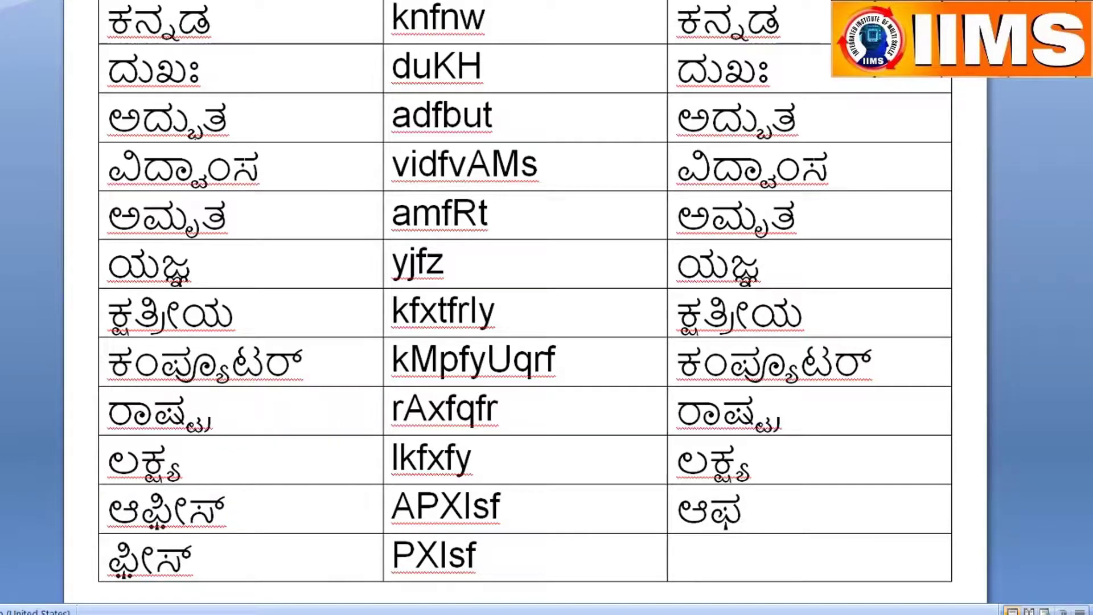
pyautogui.write('XI')
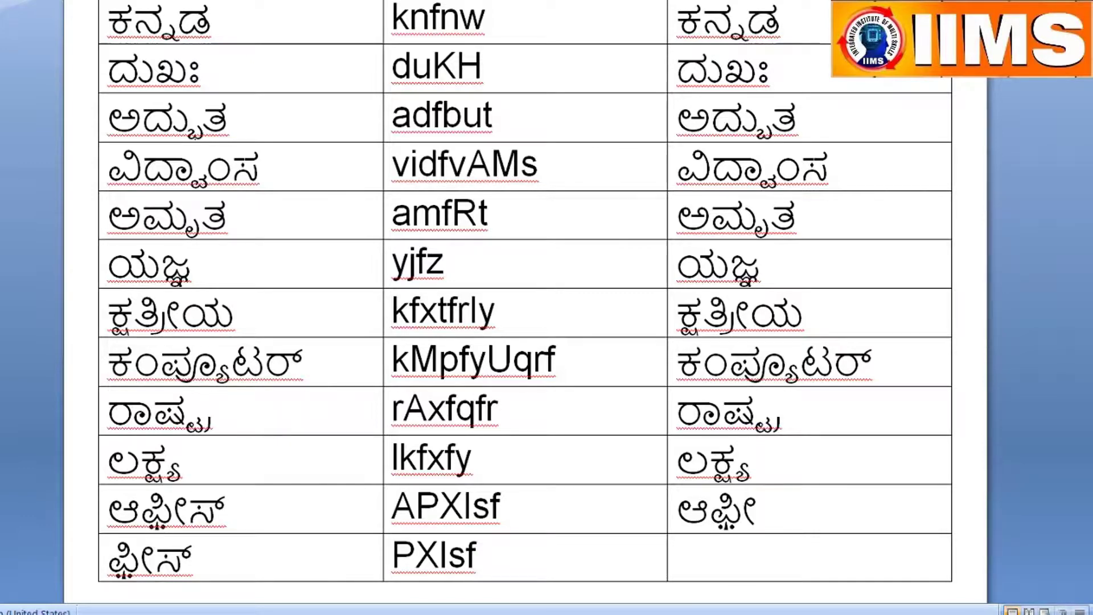
pyautogui.write('sf')
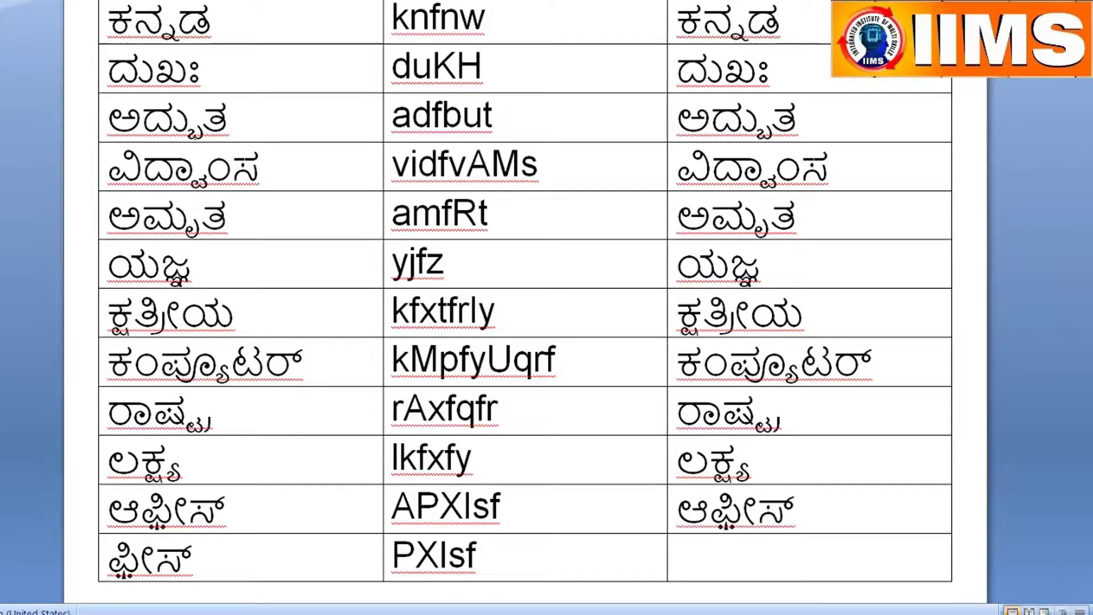
pyautogui.click(676, 558)
pyautogui.write('P')
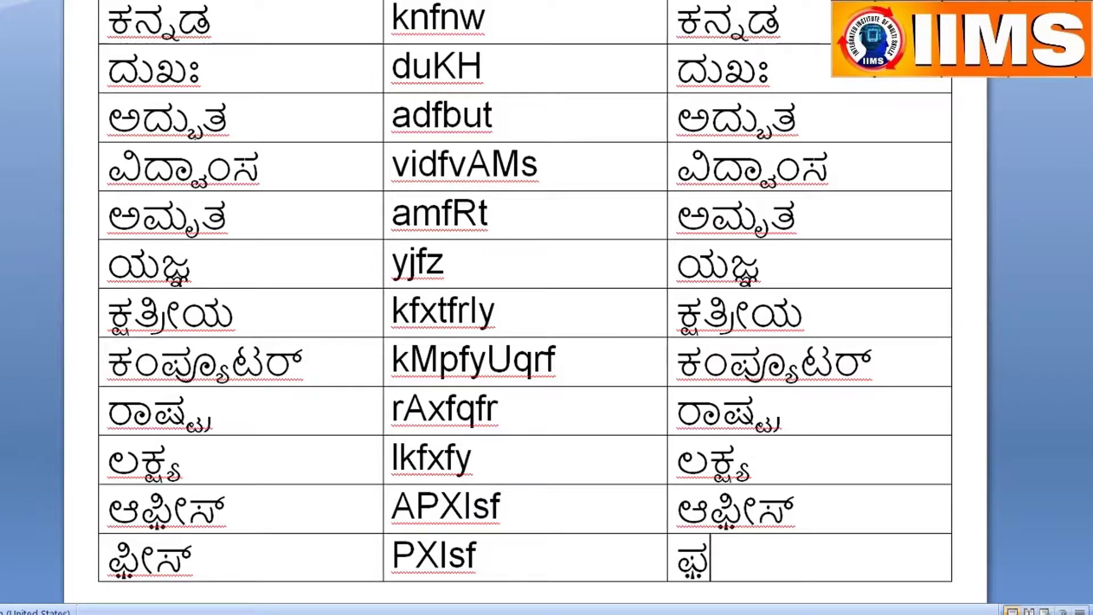
pyautogui.write('XI')
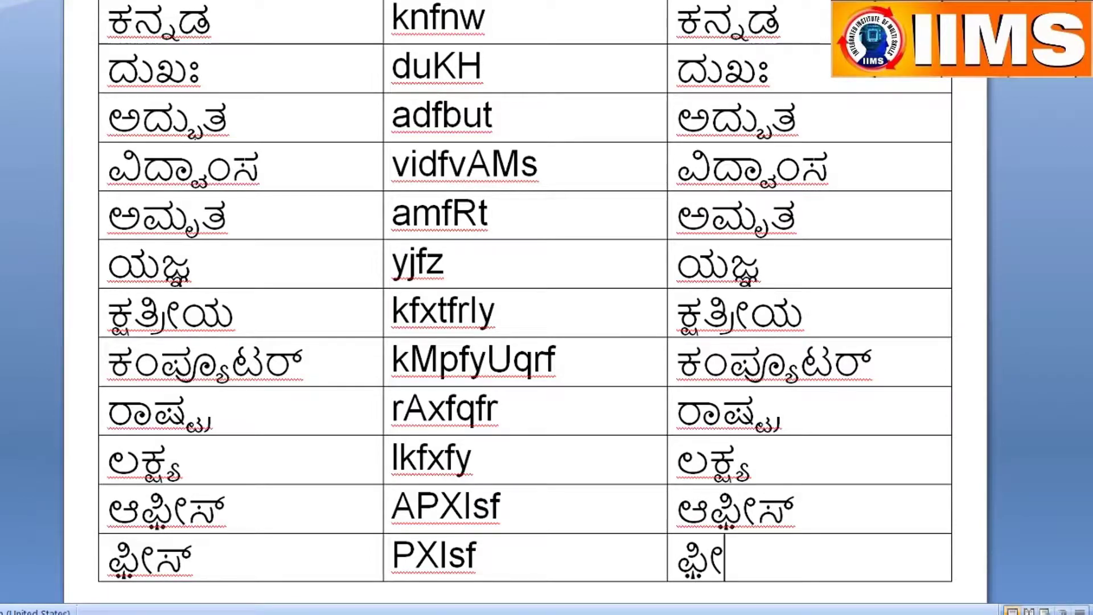
pyautogui.write('sf')
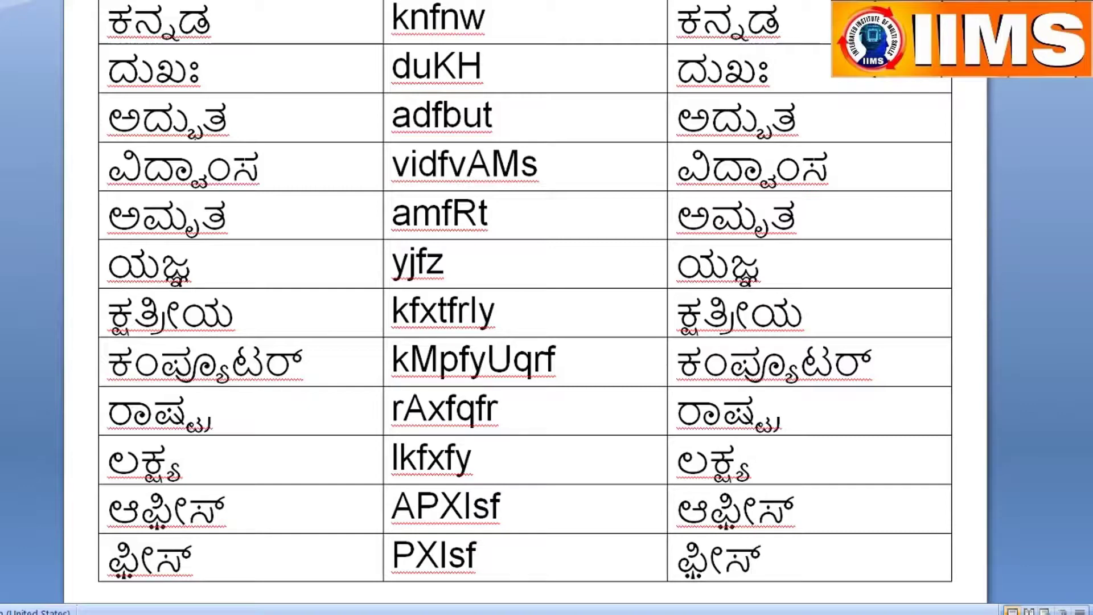